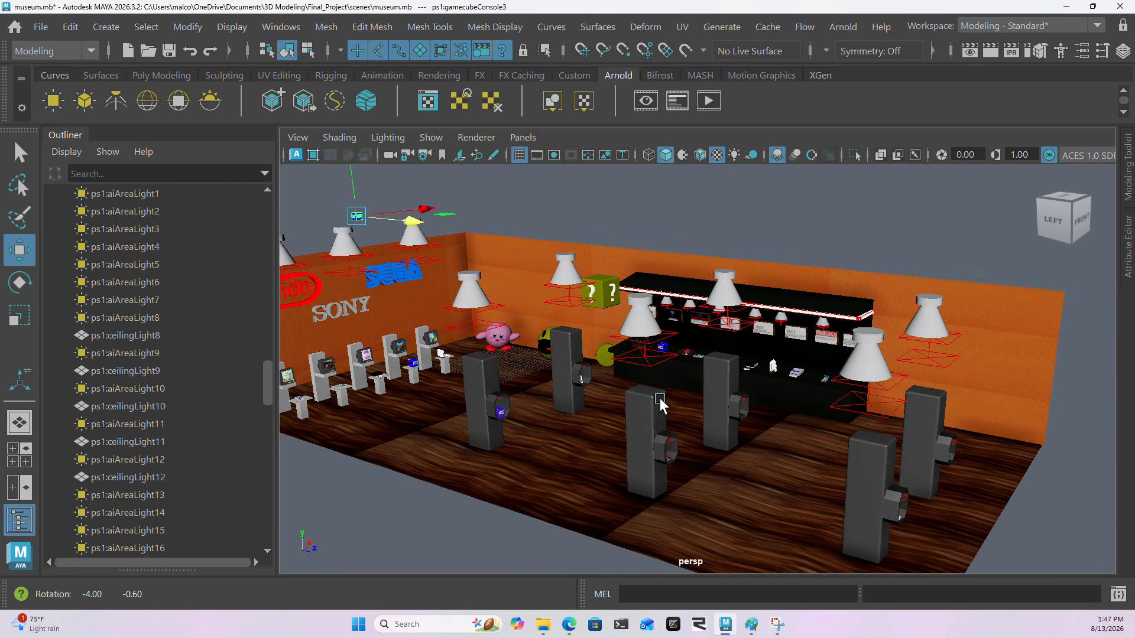
Step: Examine the museum room, including the console kiosks along the logo wall, the display counter and the dark display pillars
scroll(750, 363, up, 5)
scroll(750, 363, up, 1)
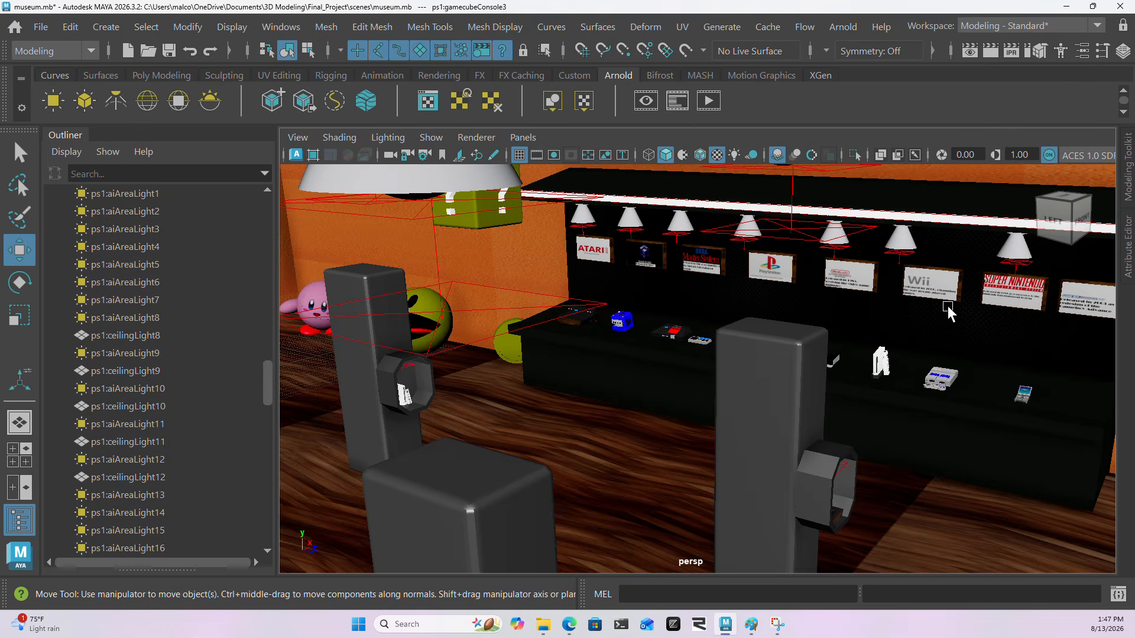
alt+drag(956, 307, 904, 314)
alt+middle_drag(504, 327, 762, 452)
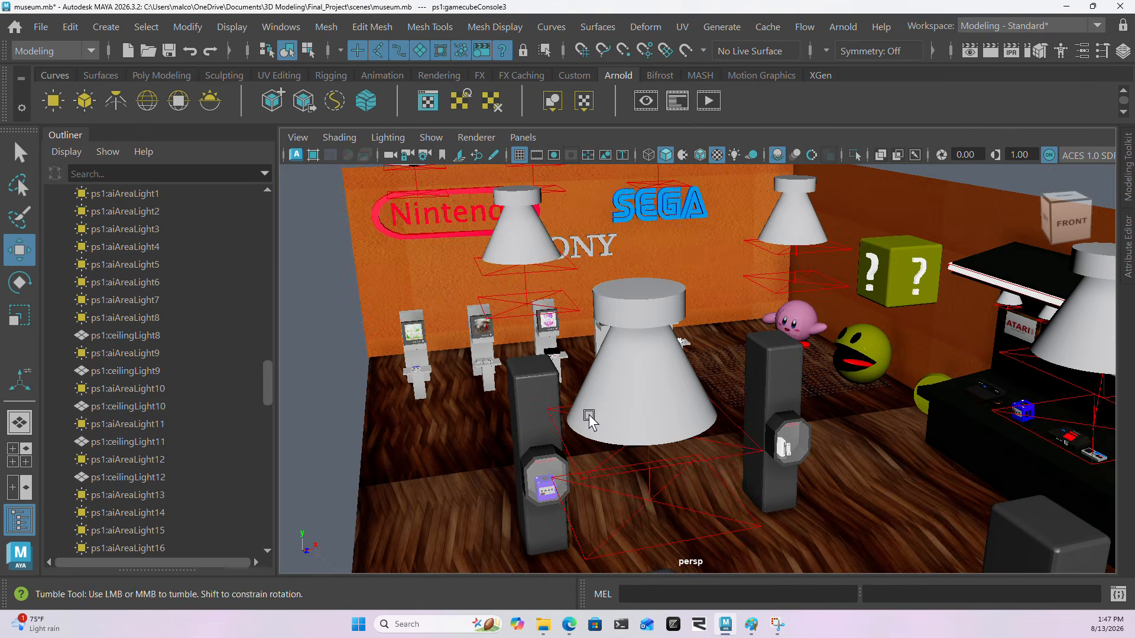
alt+drag(590, 416, 713, 427)
alt+middle_drag(530, 406, 789, 384)
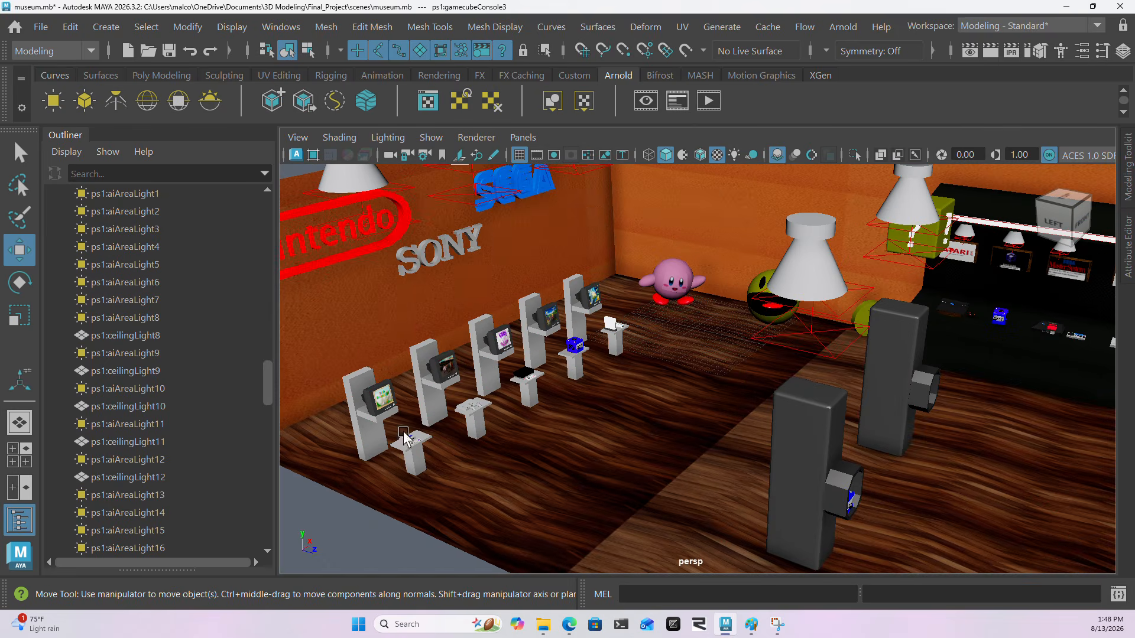
scroll(522, 371, up, 4)
alt+middle_drag(494, 374, 695, 364)
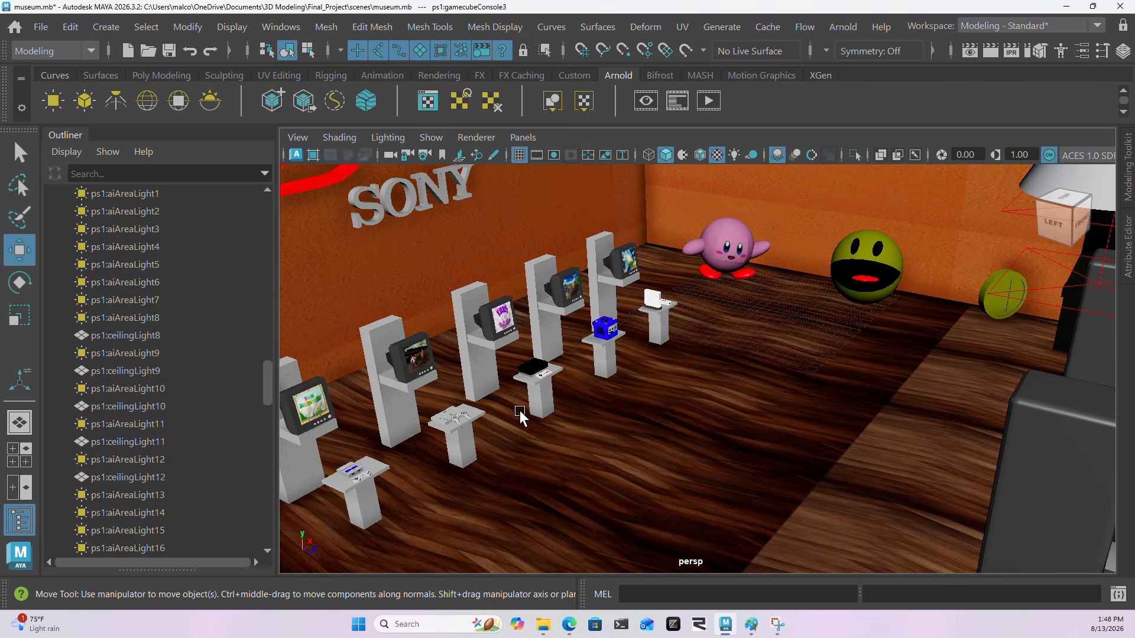
alt+middle_drag(520, 412, 632, 398)
scroll(832, 426, down, 5)
scroll(831, 424, up, 2)
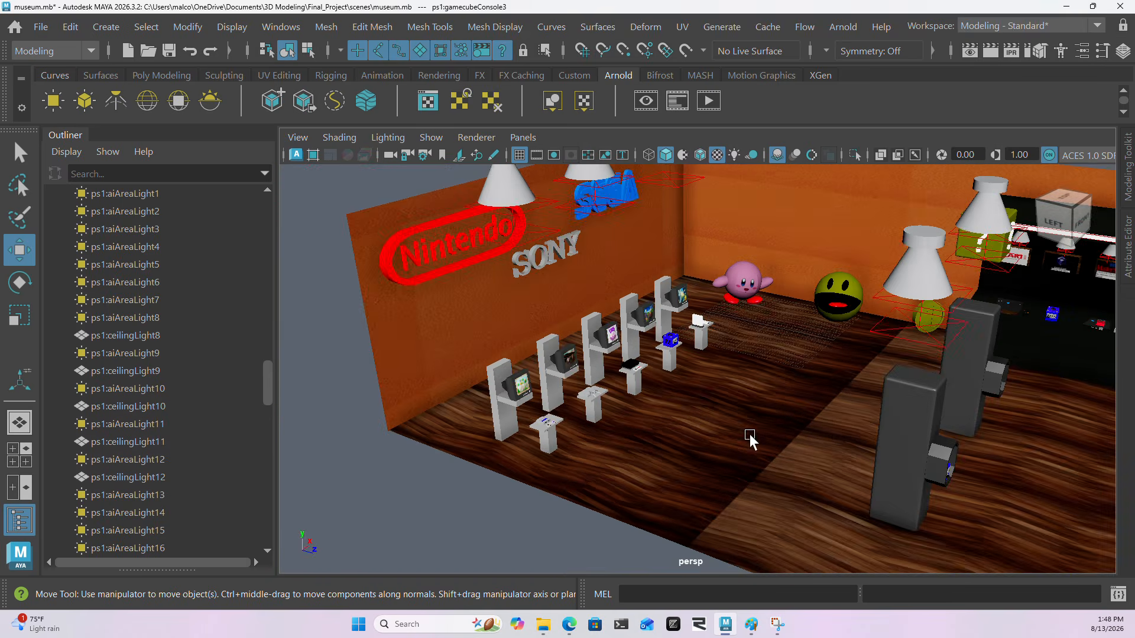
scroll(573, 428, up, 6)
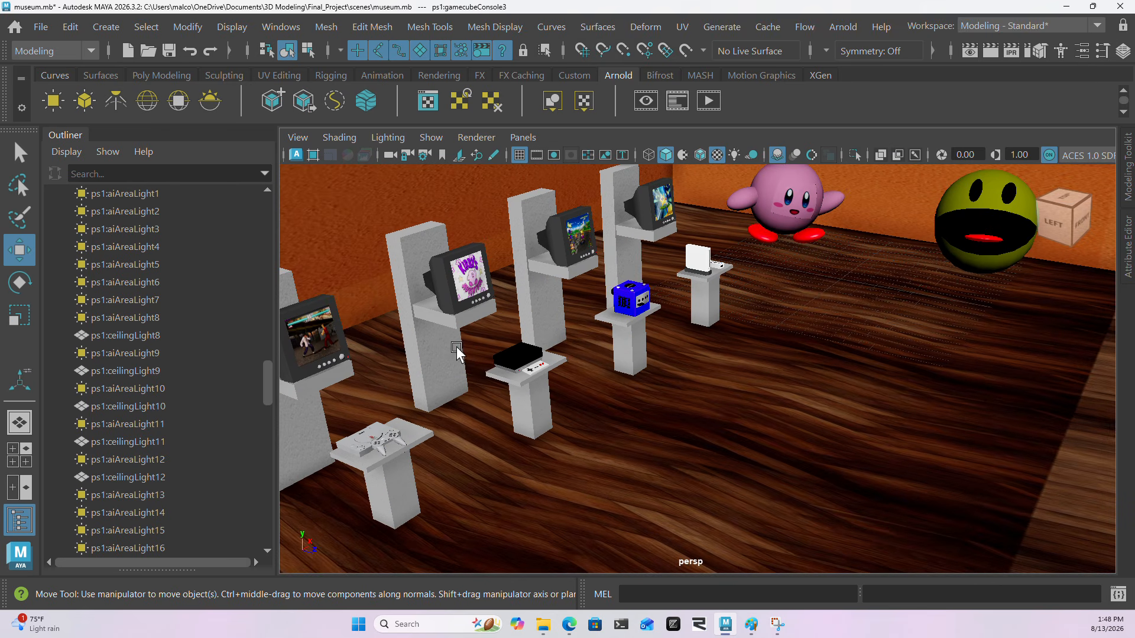
scroll(456, 346, down, 5)
scroll(500, 373, up, 3)
scroll(625, 295, down, 5)
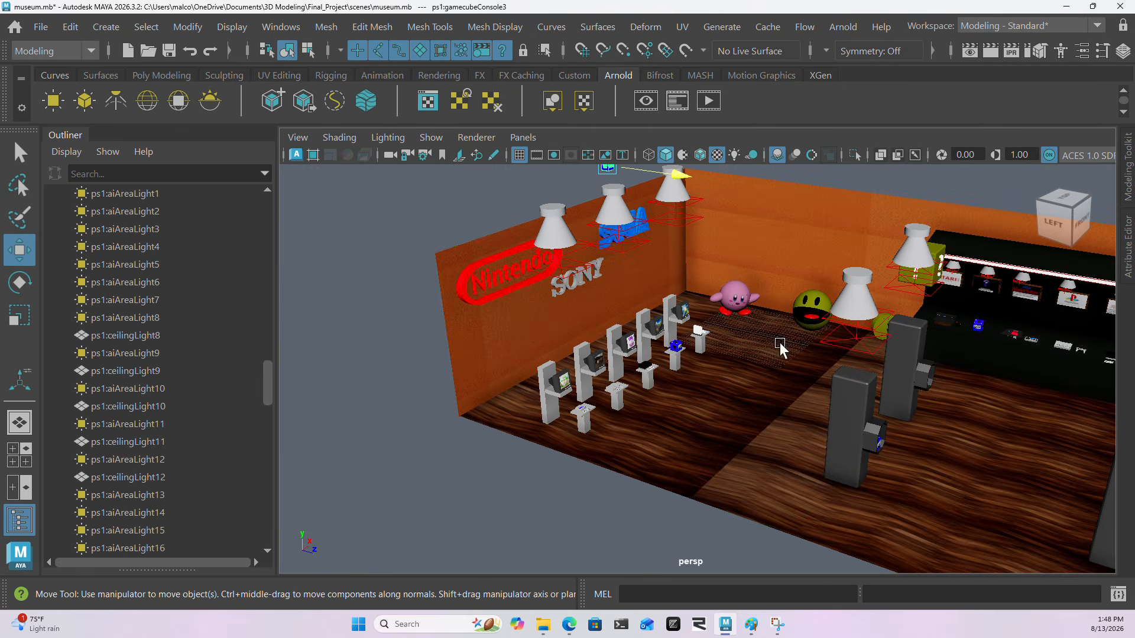
alt+drag(932, 362, 819, 328)
alt+middle_drag(814, 453, 751, 392)
alt+drag(826, 418, 808, 428)
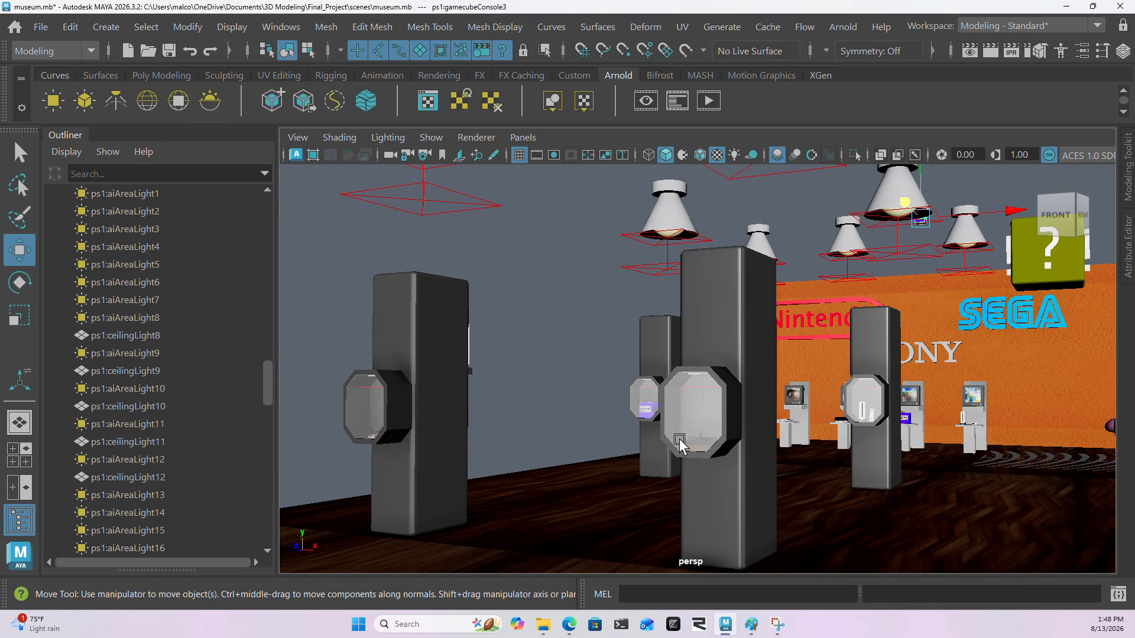
alt+drag(680, 440, 668, 452)
alt+drag(853, 373, 839, 361)
alt+drag(770, 301, 790, 320)
alt+right_drag(789, 318, 801, 331)
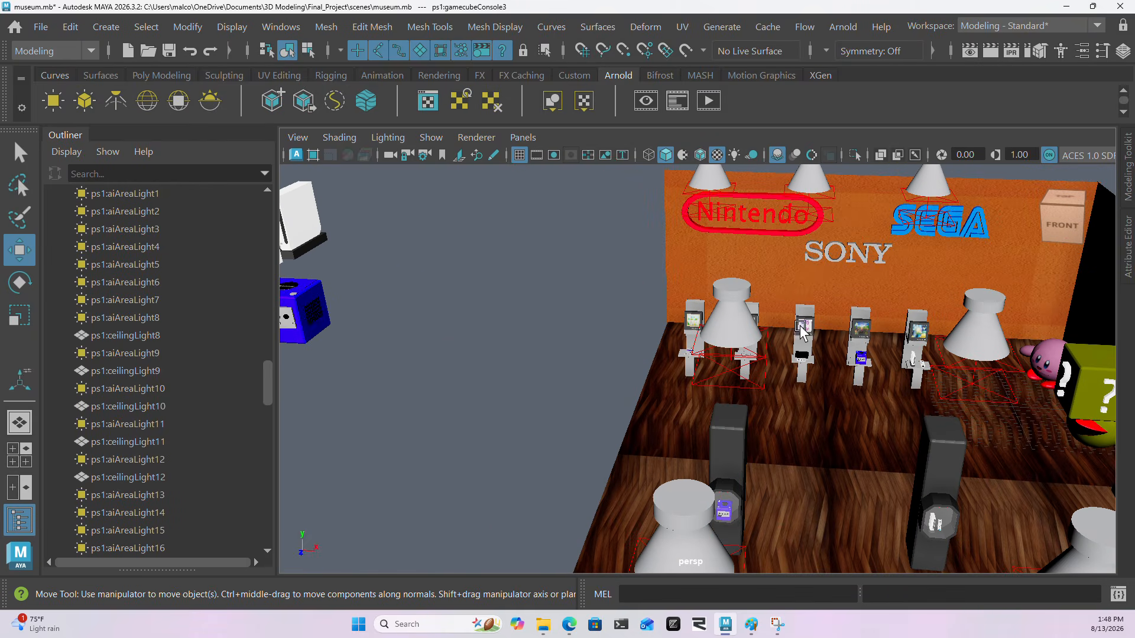
Step: Select the small GameCube console floating above the logo wall and examine its body from several angles
click(308, 318)
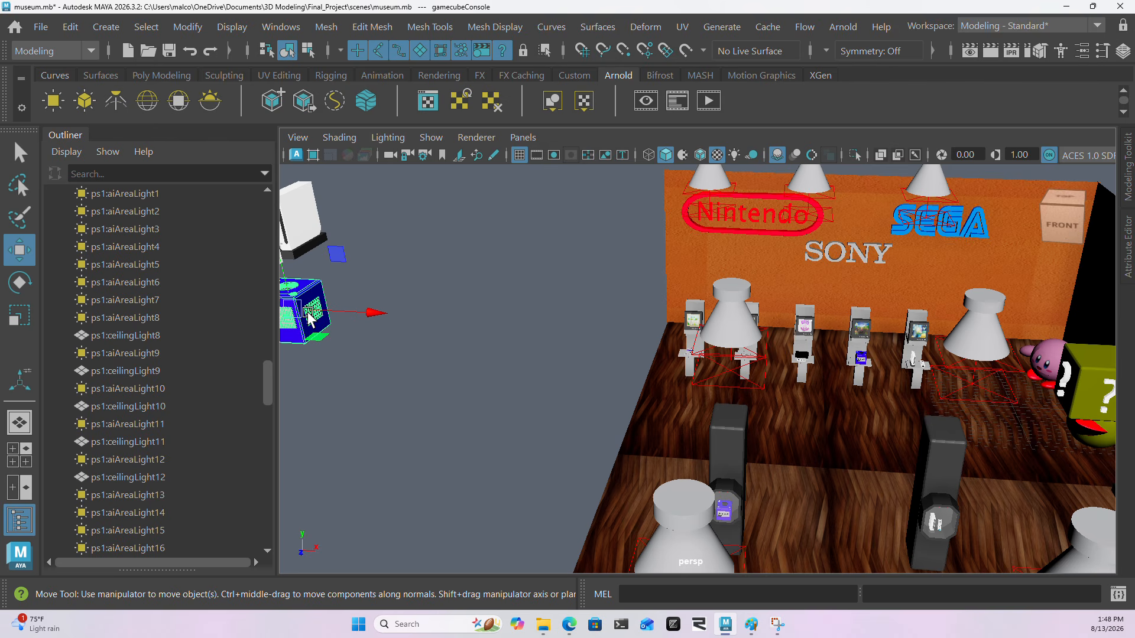
alt+middle_drag(584, 256, 519, 421)
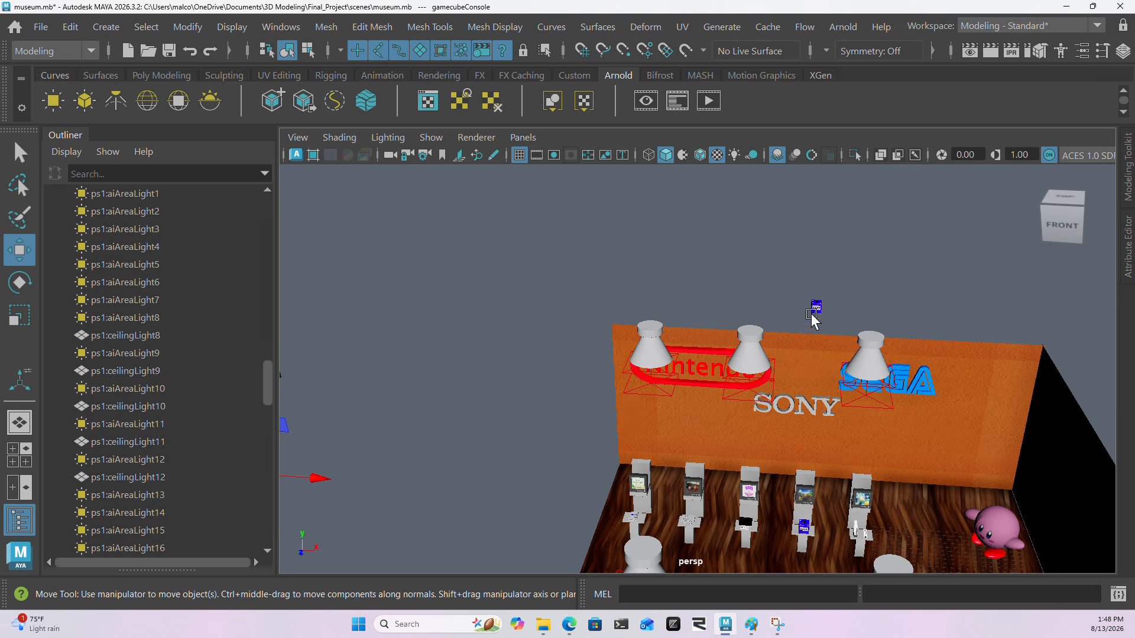
click(818, 306)
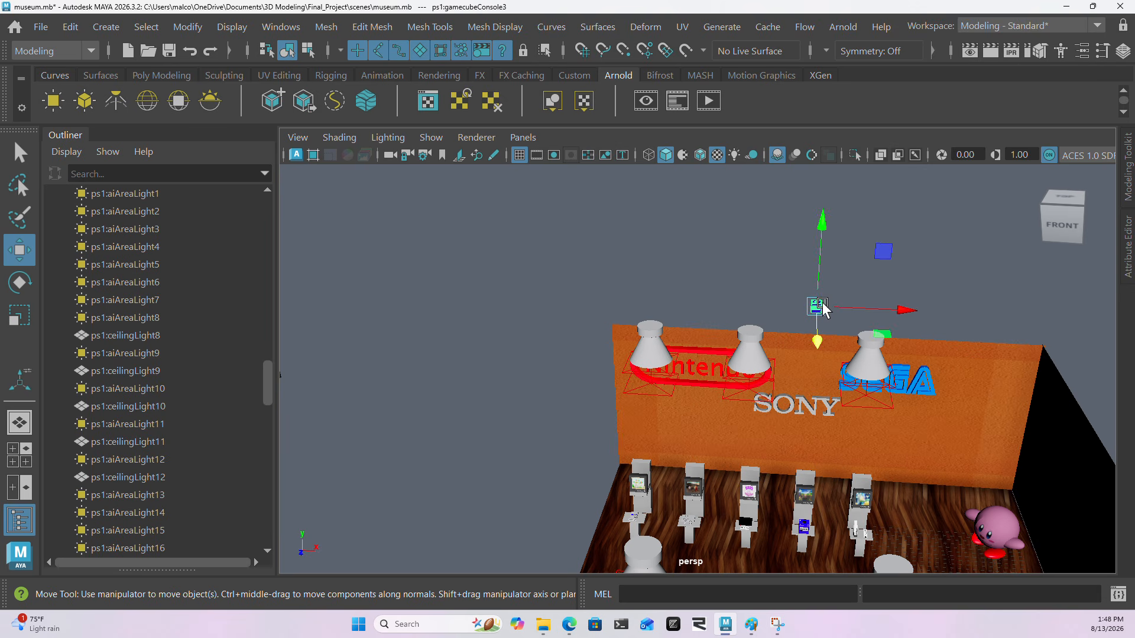
key(f)
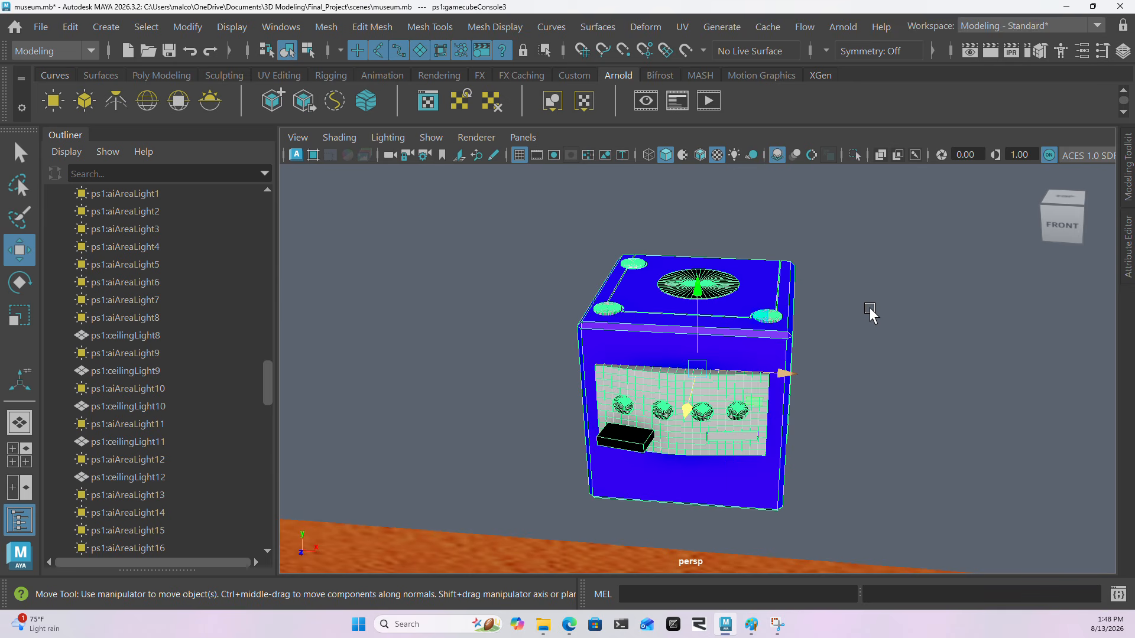
scroll(829, 299, down, 3)
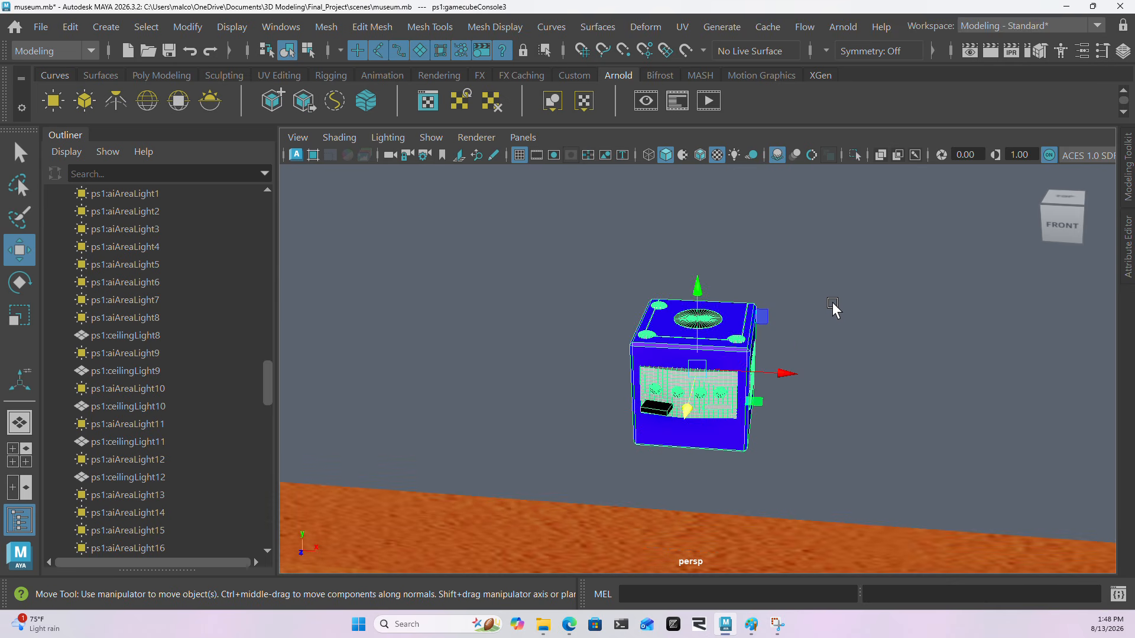
alt+drag(832, 303, 630, 390)
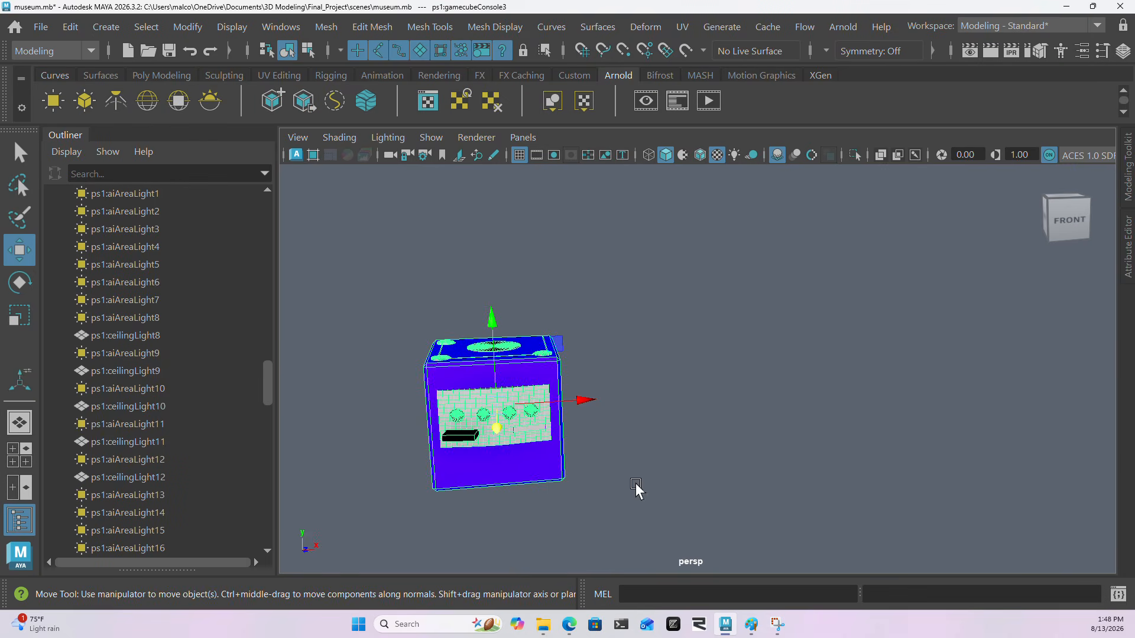
alt+drag(636, 488, 595, 284)
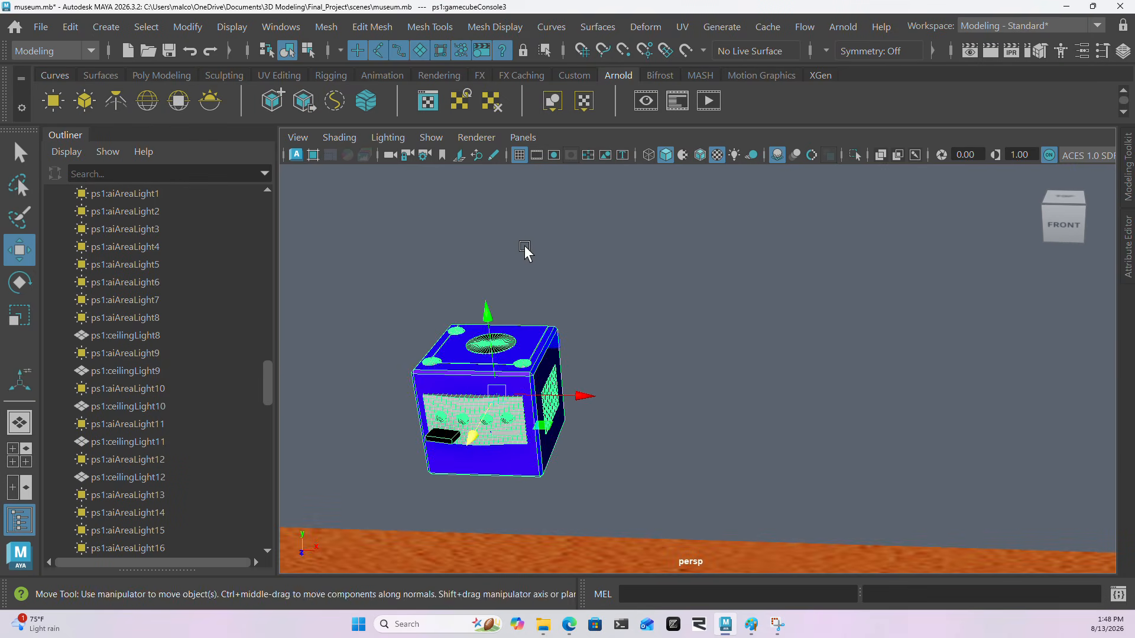
mouse_move(524, 248)
alt+mouse_down()
mouse_move(541, 325)
mouse_move(522, 314)
mouse_move(516, 261)
alt+mouse_up()
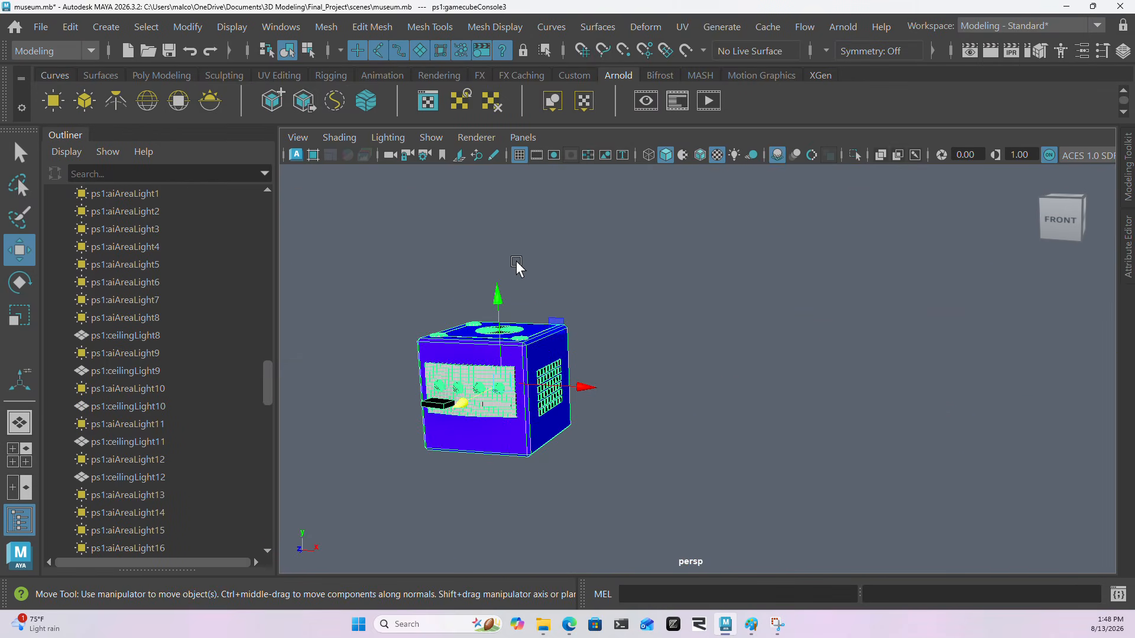
Step: Create a polygon cube and move it above the logo wall near the small GameCube, at about X -7.85, Y 44.46
click(101, 20)
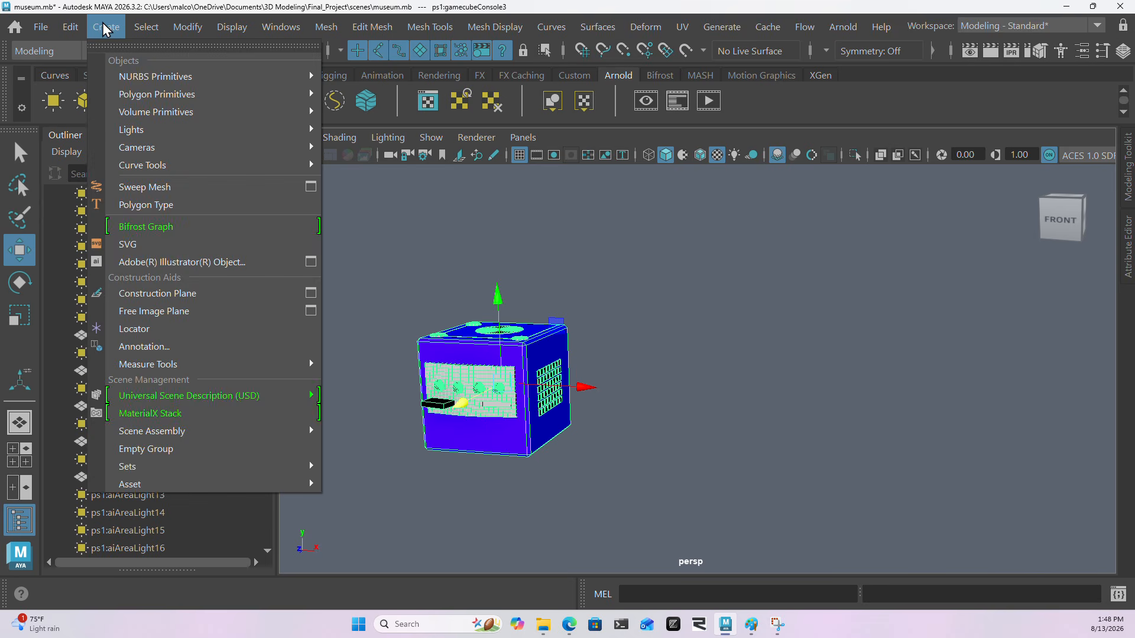
mouse_move(148, 92)
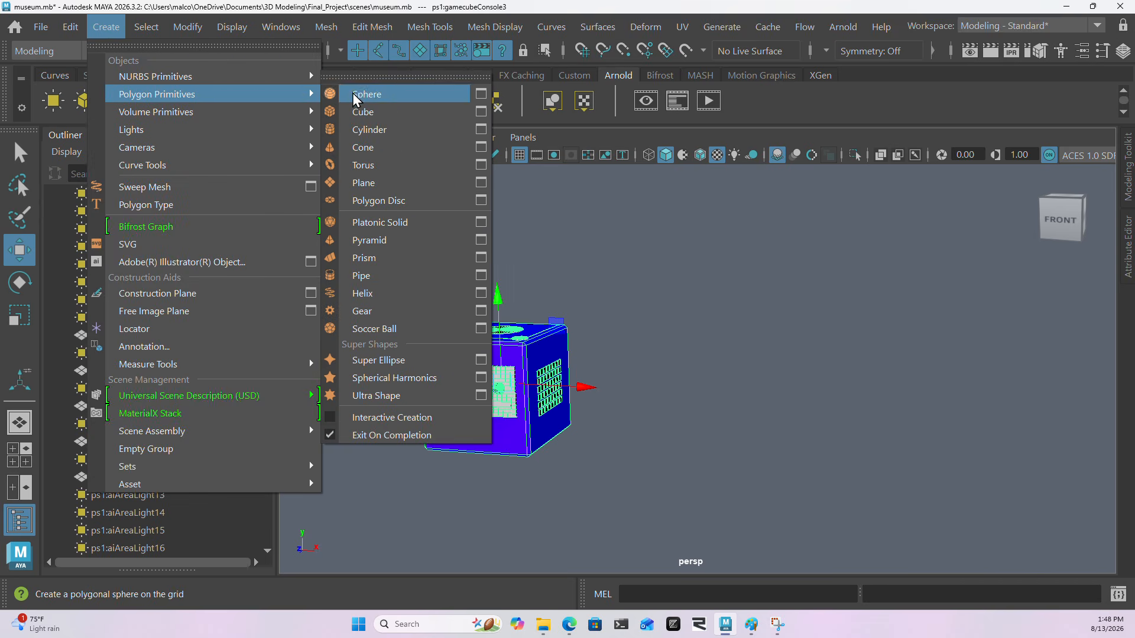
click(378, 112)
scroll(619, 335, down, 10)
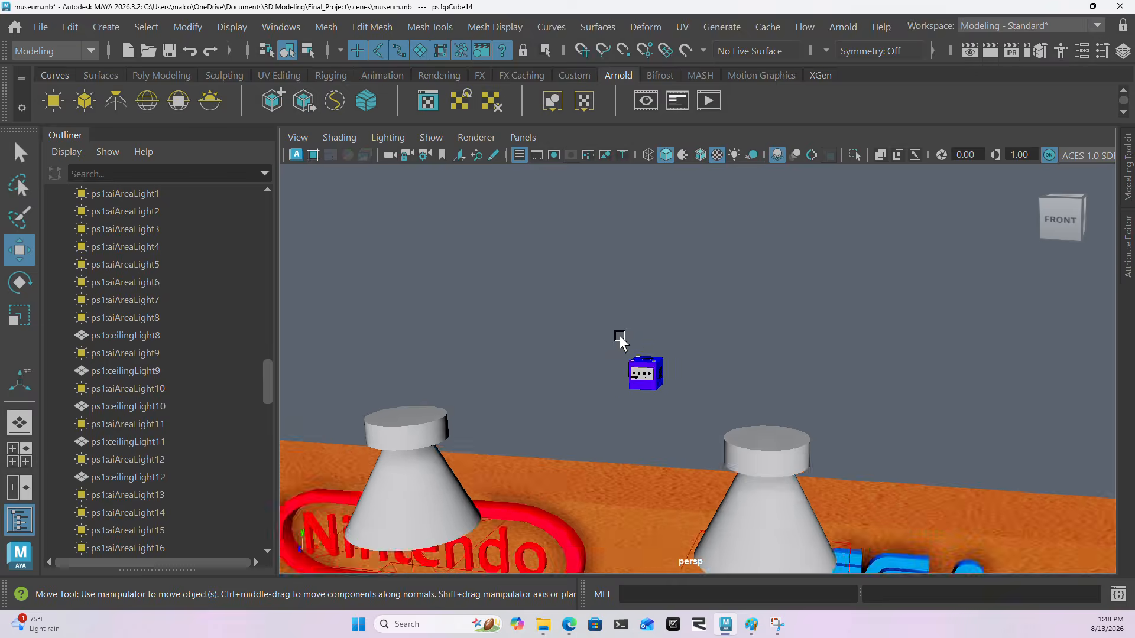
scroll(619, 335, up, 2)
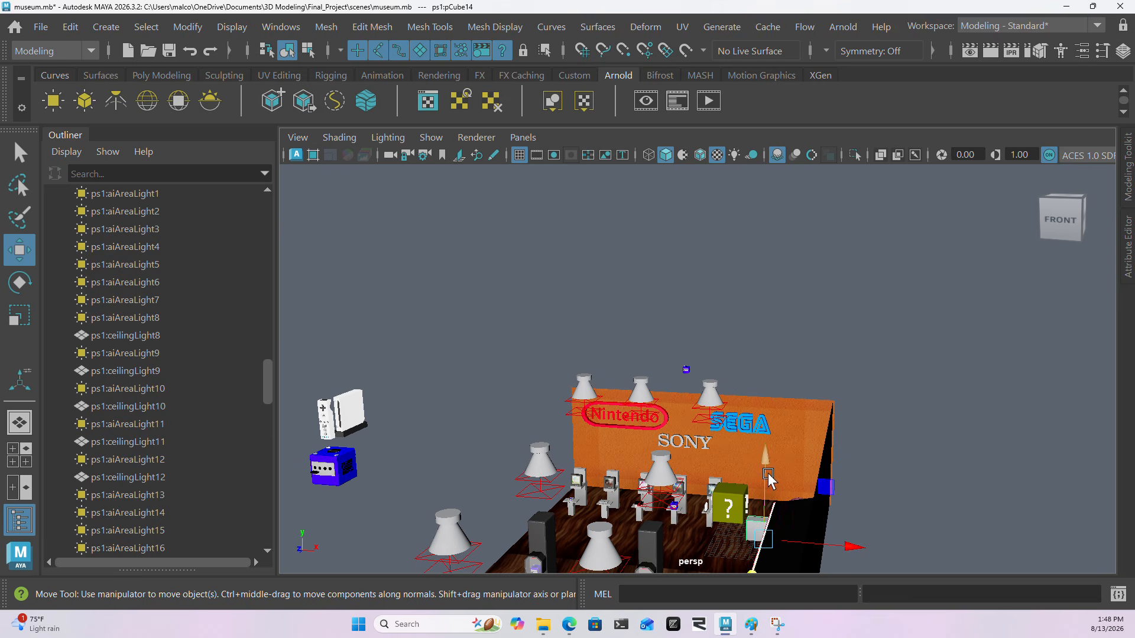
drag(768, 473, 767, 290)
drag(815, 361, 785, 360)
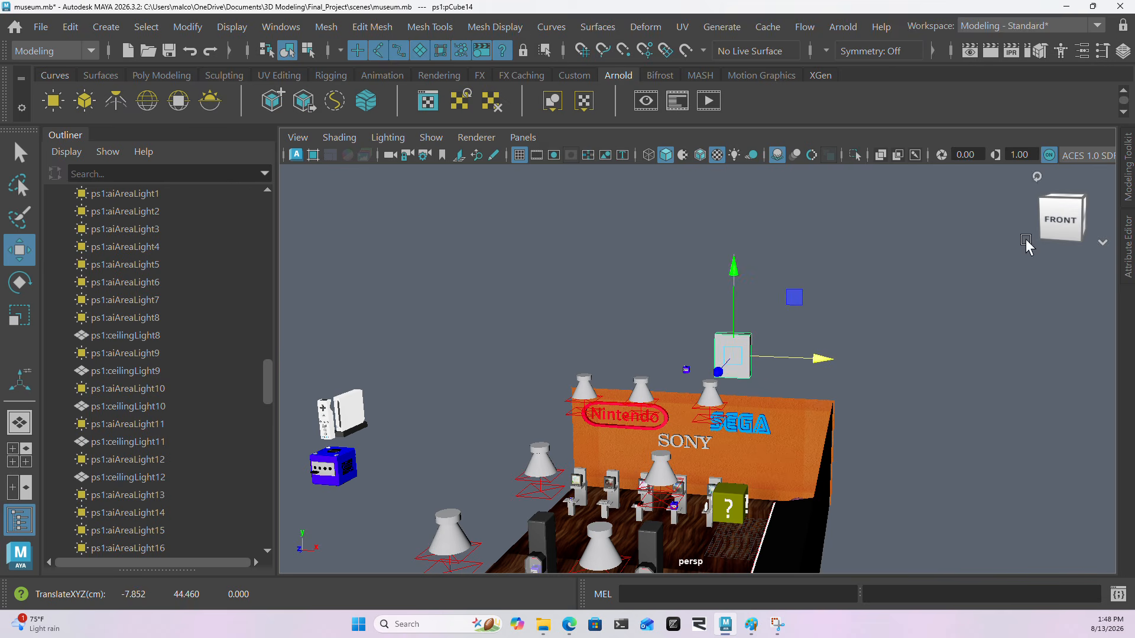
Step: Set the new cube's height and depth to 8 to match its width
key(ctrl+a)
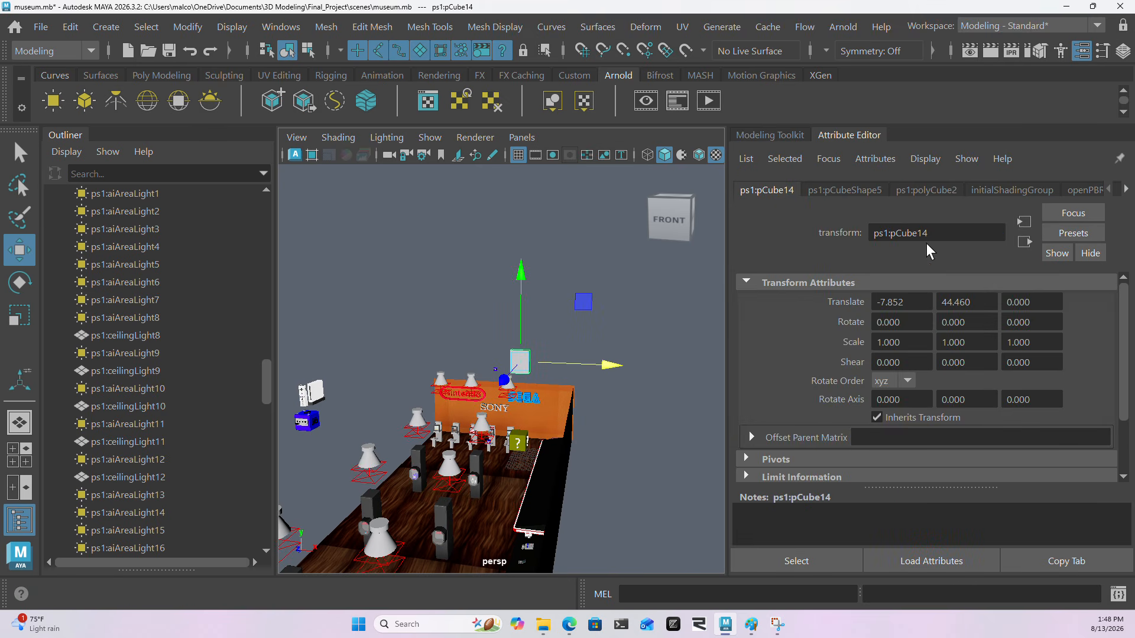
click(927, 190)
click(984, 191)
click(914, 191)
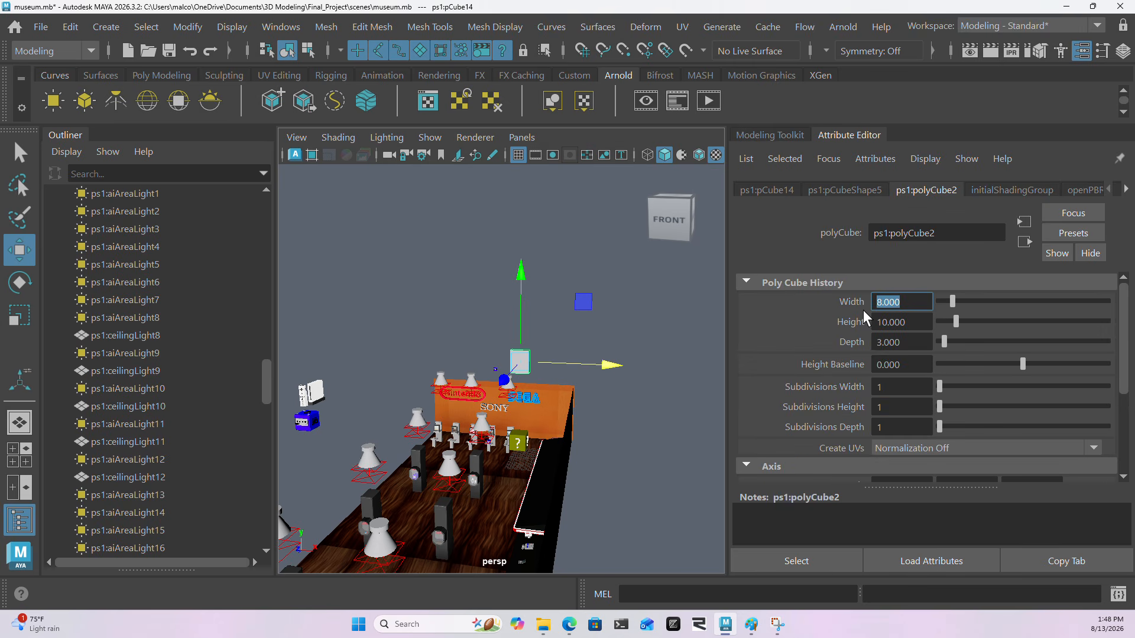
key(Tab)
text(8)
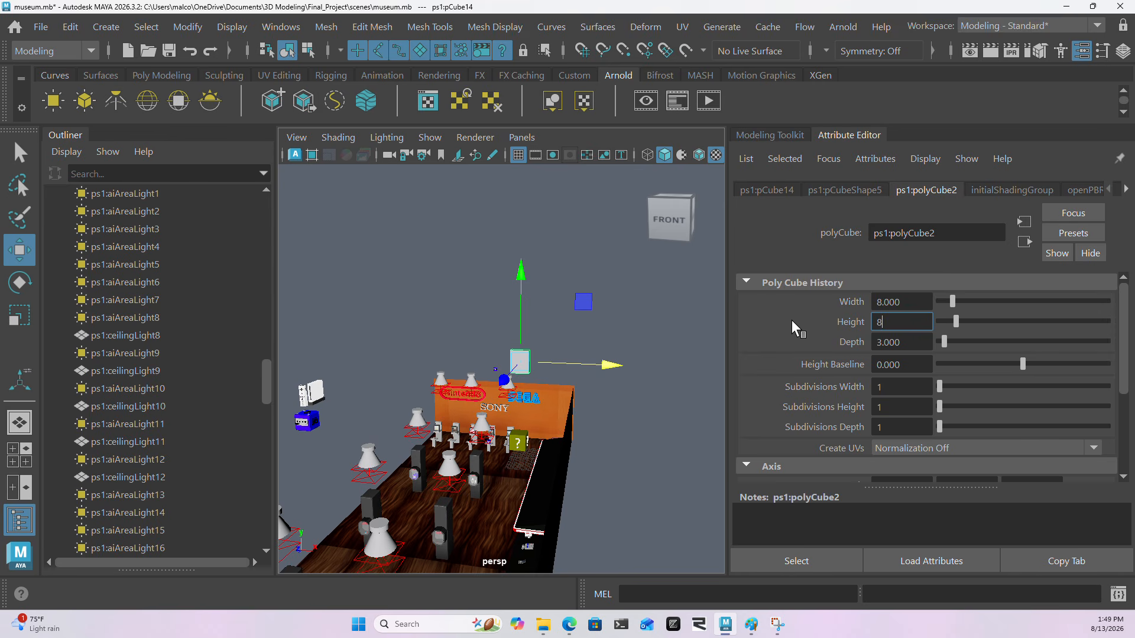
click(903, 343)
text(8)
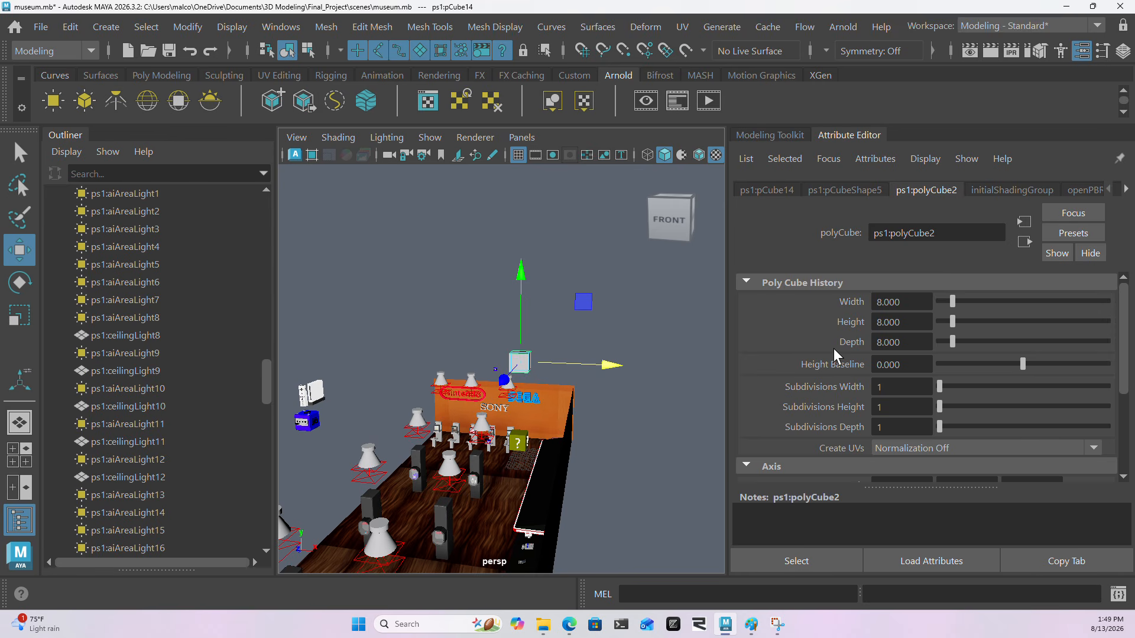
key(Return)
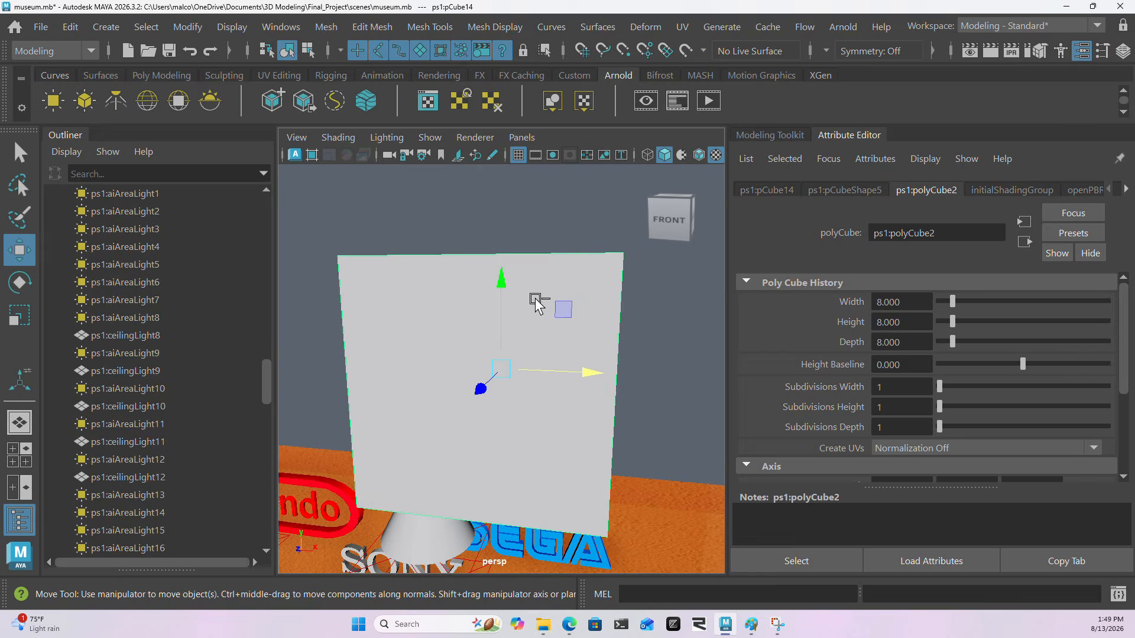
Step: Bevel the cube's edges with a fraction of 0.1 and 4 segments
key(ctrl+b)
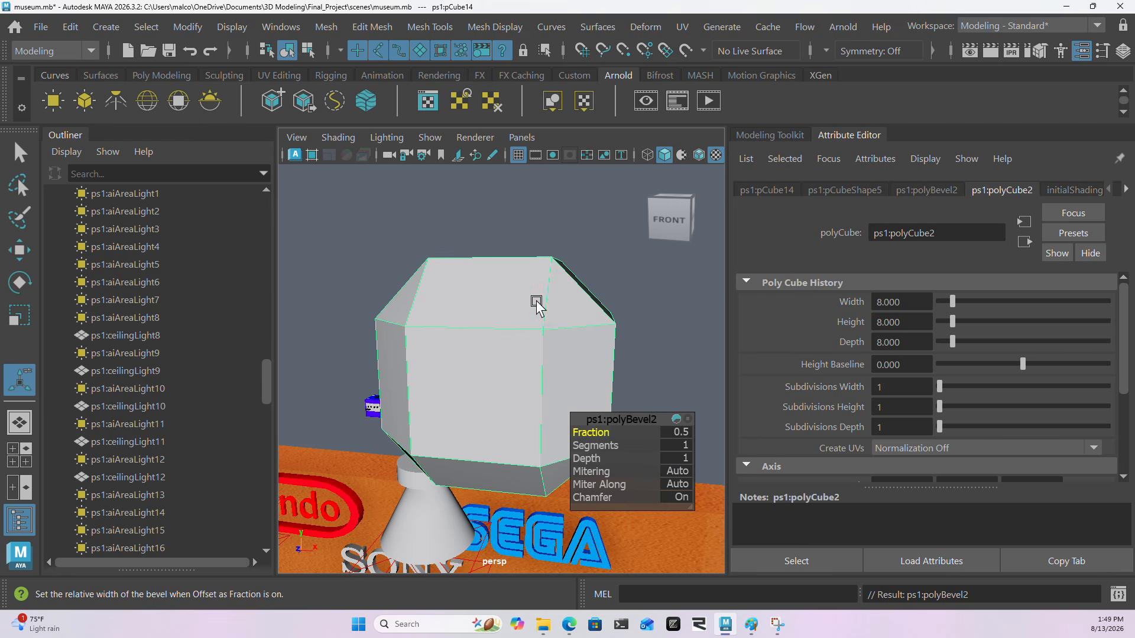
middle_drag(609, 435, 629, 440)
click(610, 444)
Step: Select the small GameCube console again and examine its front panel, round ports and black block up close
alt+middle_drag(393, 289, 599, 306)
alt+middle_drag(462, 323, 482, 312)
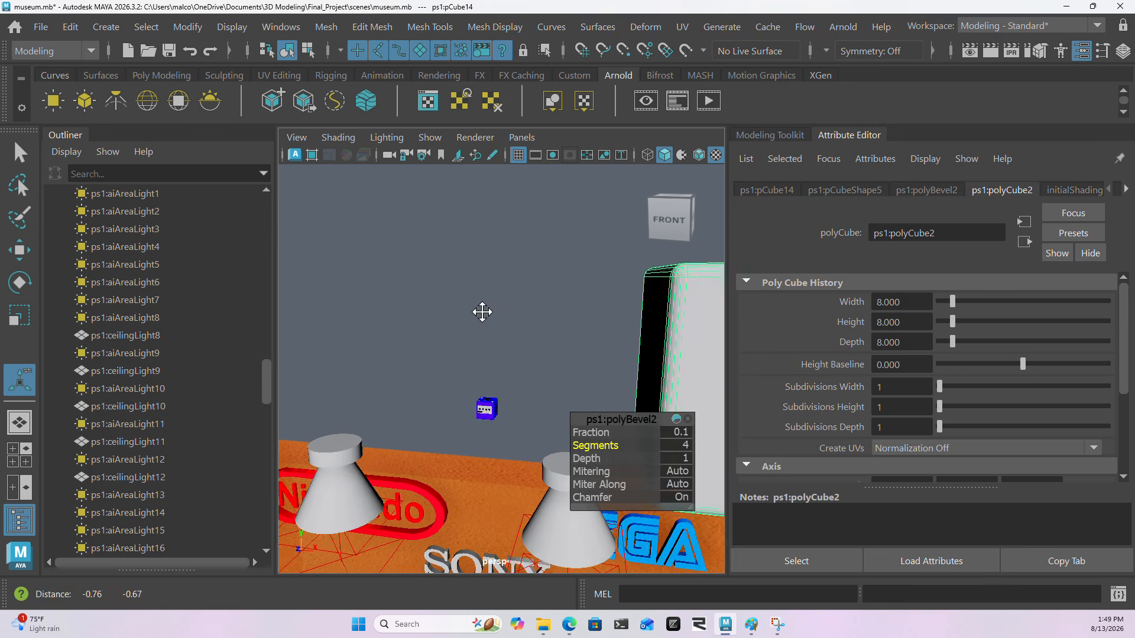
click(495, 397)
alt+middle_drag(586, 348, 294, 319)
click(491, 307)
alt+drag(492, 306, 397, 408)
click(390, 400)
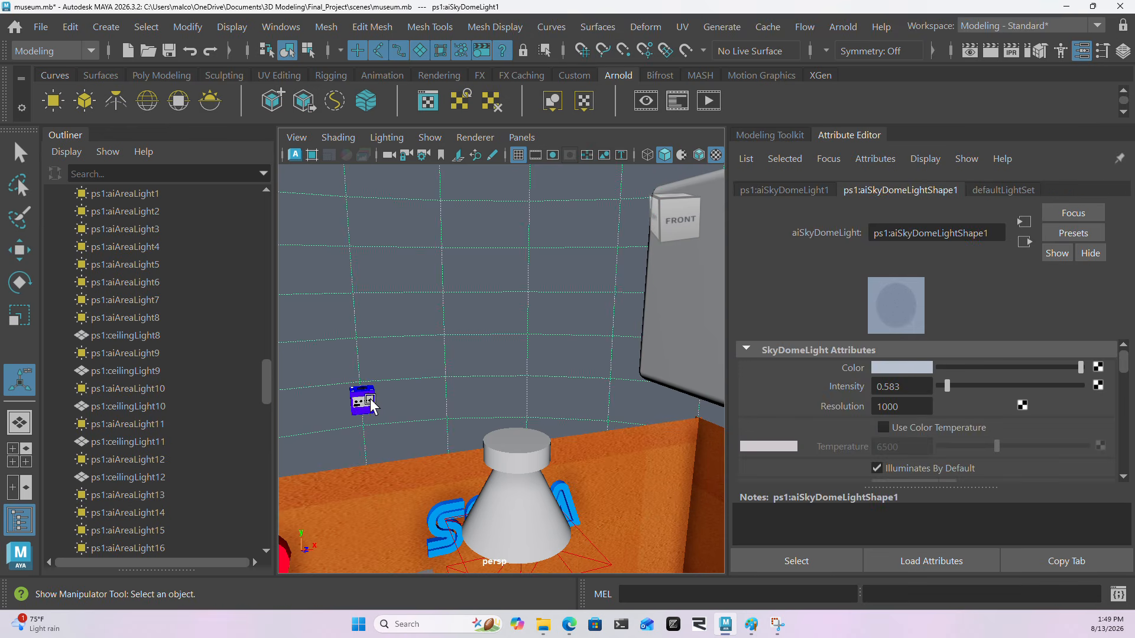
click(371, 401)
key(f)
scroll(509, 358, down, 6)
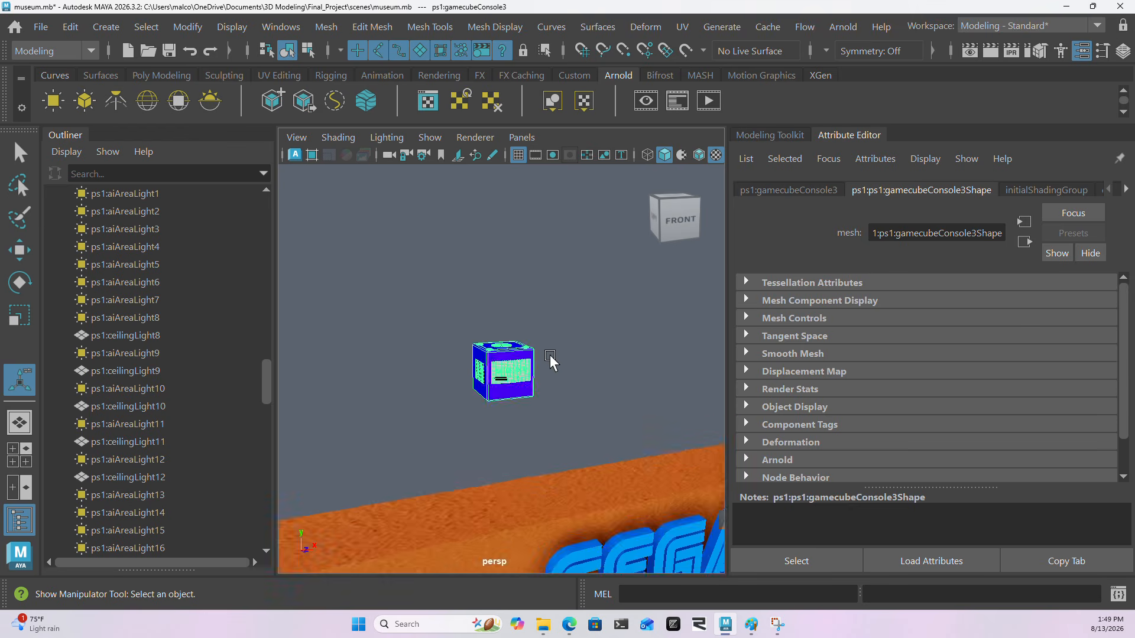
scroll(539, 379, up, 5)
scroll(472, 415, up, 5)
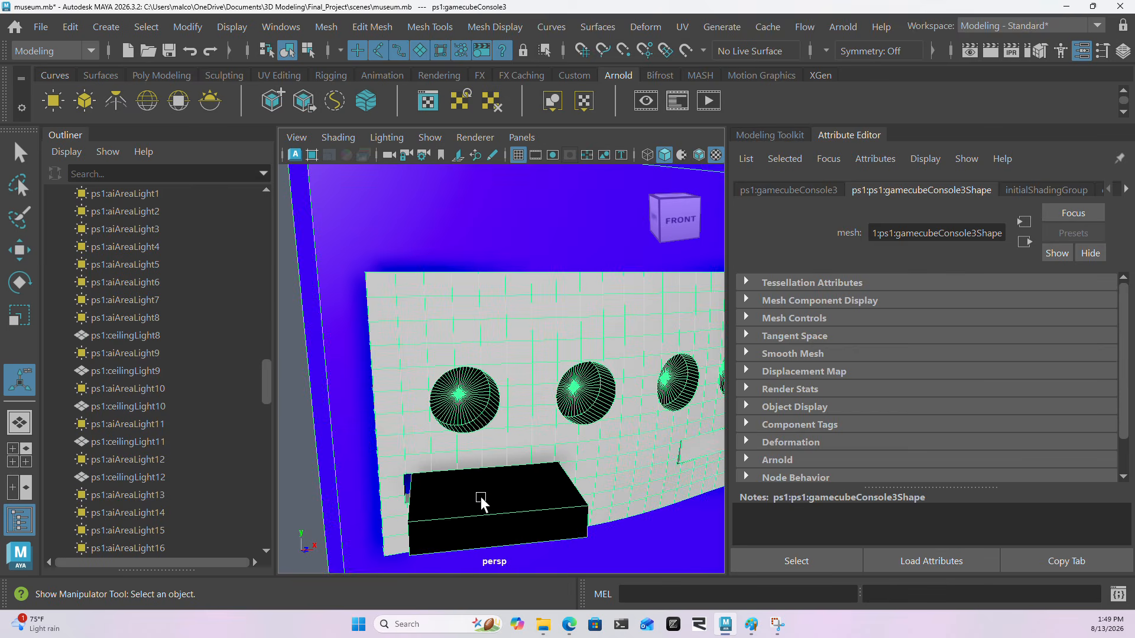
scroll(482, 500, down, 2)
alt+drag(493, 395, 528, 385)
scroll(540, 372, down, 8)
Step: Reselect the bevelled cube and examine its rounded edges and overall shape
alt+middle_drag(657, 319, 431, 331)
click(436, 330)
scroll(438, 343, up, 4)
scroll(436, 342, up, 1)
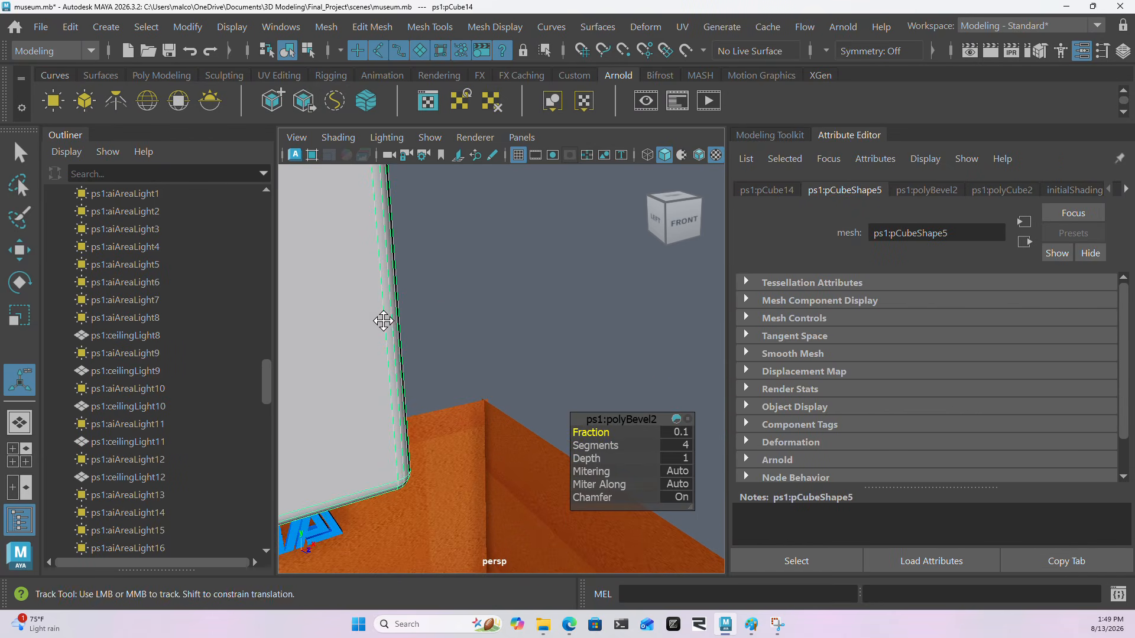
scroll(394, 321, down, 2)
alt+drag(399, 319, 400, 320)
alt+middle_drag(400, 319, 457, 353)
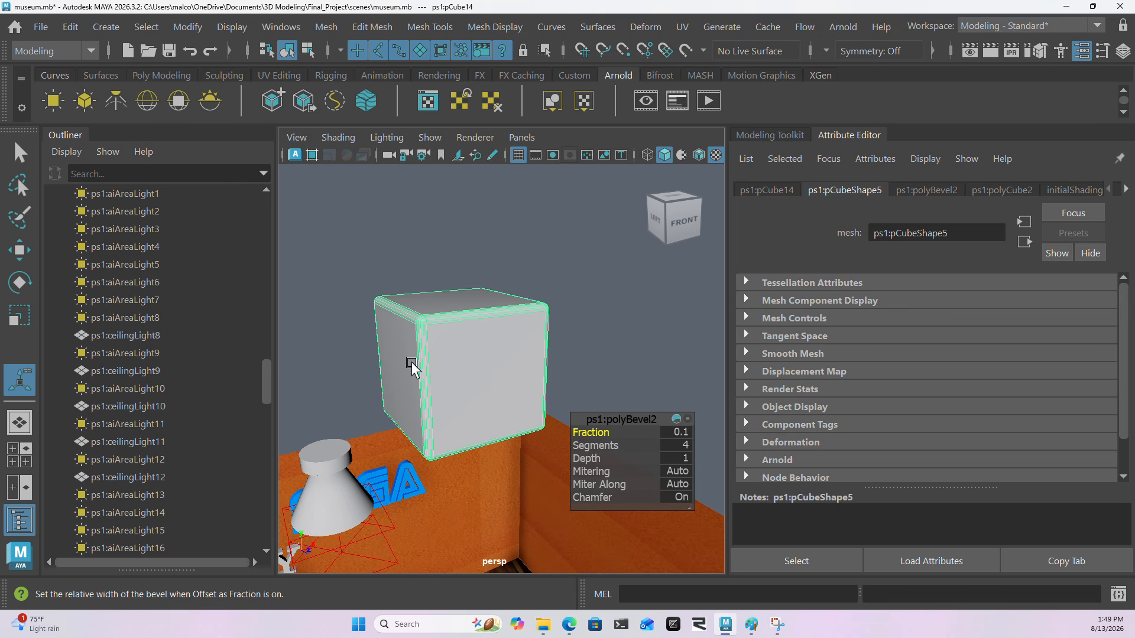
alt+middle_drag(360, 373, 381, 361)
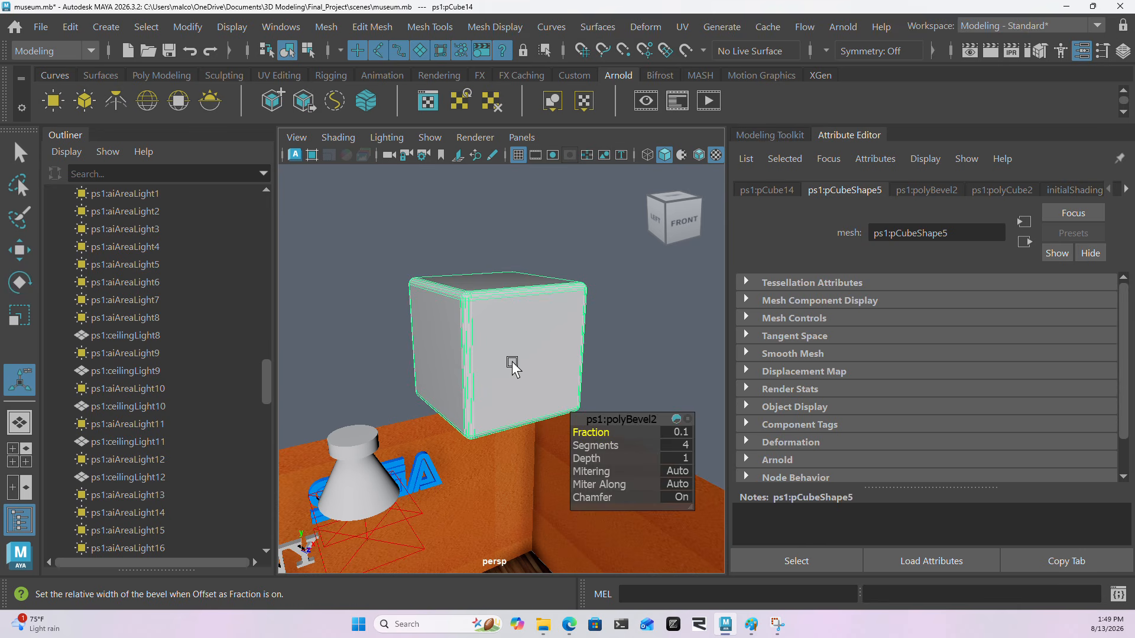
Step: Duplicate the bevelled cube and scale the copy into a thin, wide rectangular panel
key(e)
key(w)
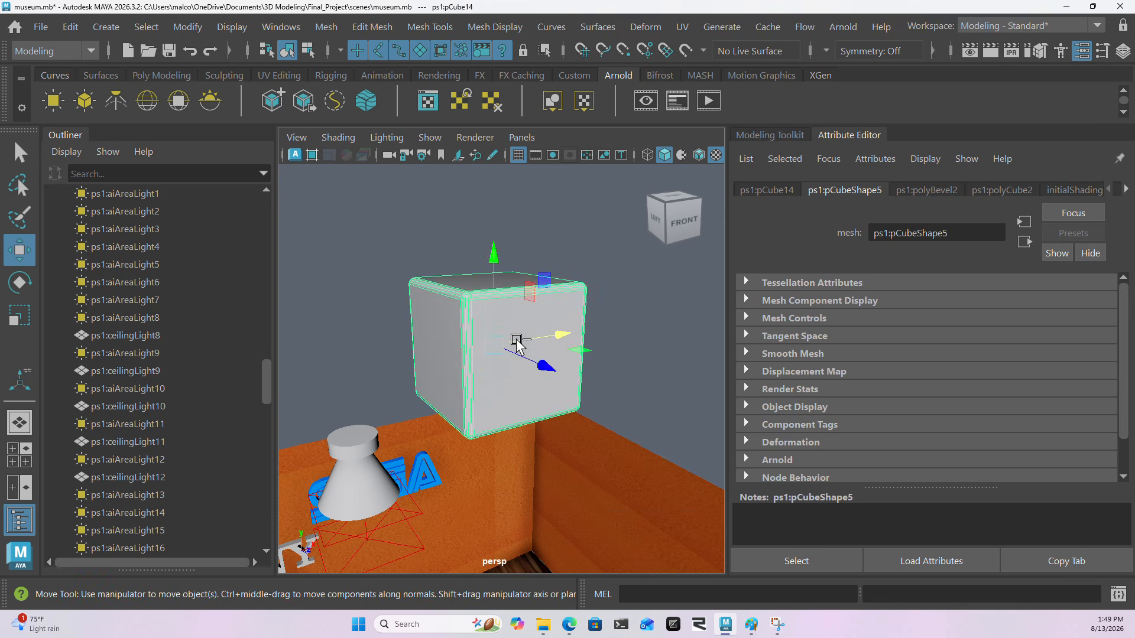
mouse_move(497, 296)
mouse_down()
mouse_move(498, 283)
mouse_move(499, 330)
mouse_move(523, 377)
mouse_up()
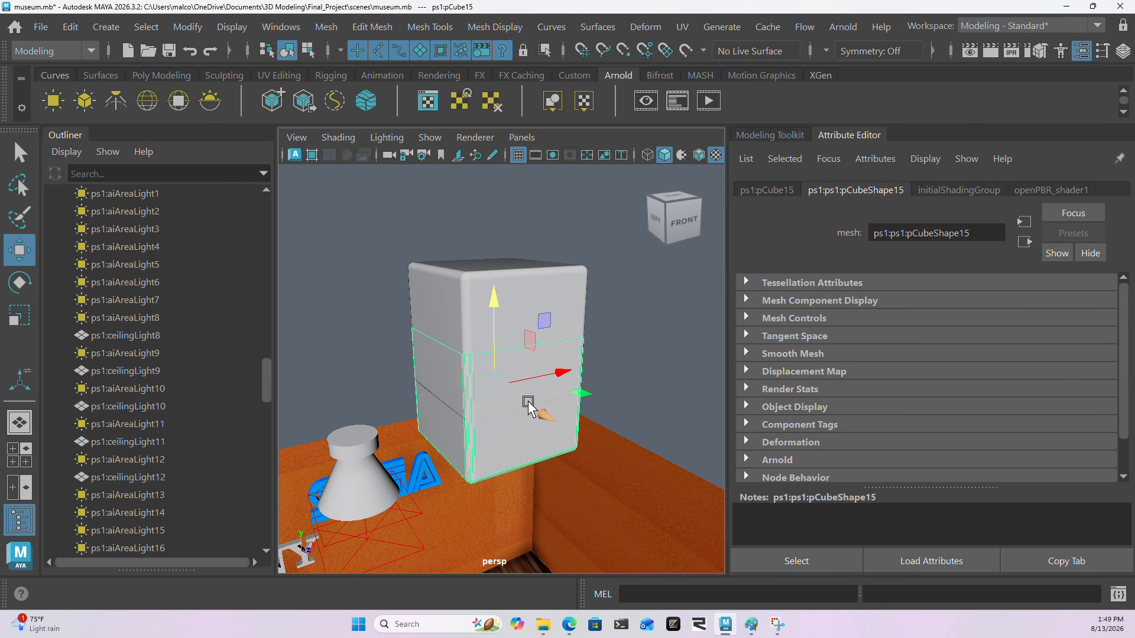
key(e)
key(r)
shift+click(494, 338)
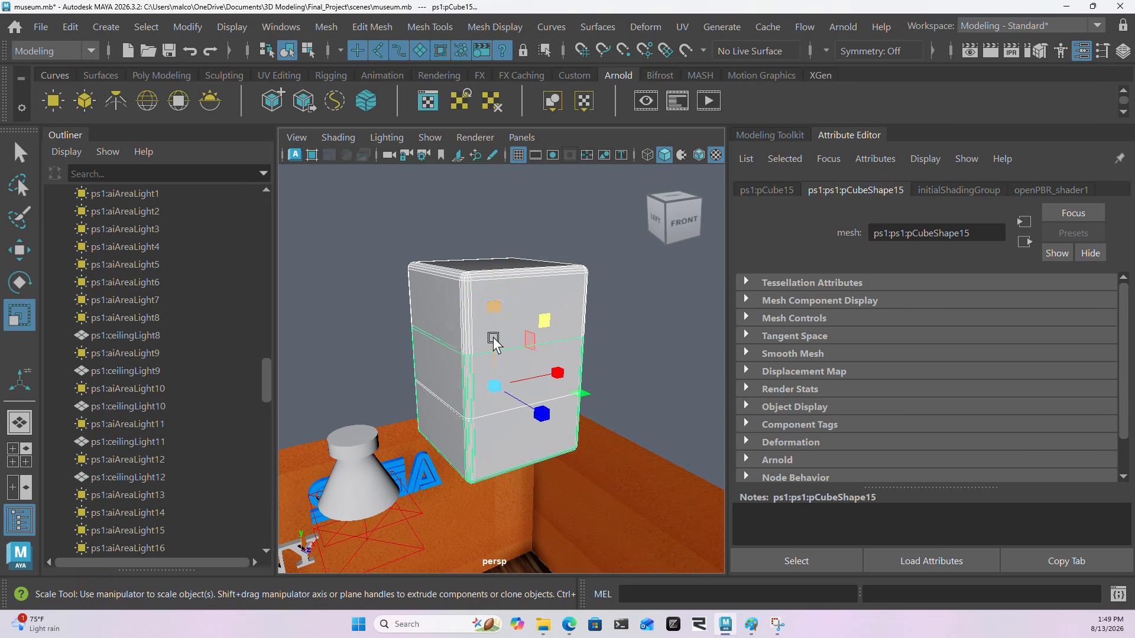
click(493, 471)
drag(494, 338, 539, 337)
Step: Move the panel back against the cube's front face to about Z 3.5 and raise it slightly
key(w)
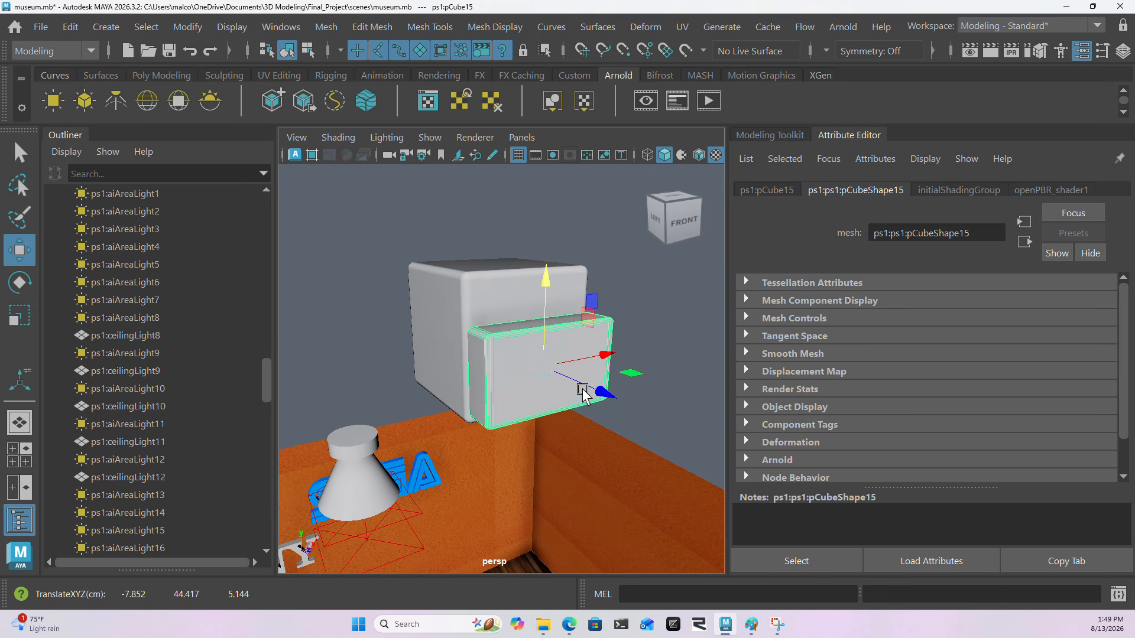
mouse_move(578, 380)
mouse_down()
mouse_move(590, 388)
mouse_move(563, 379)
mouse_up()
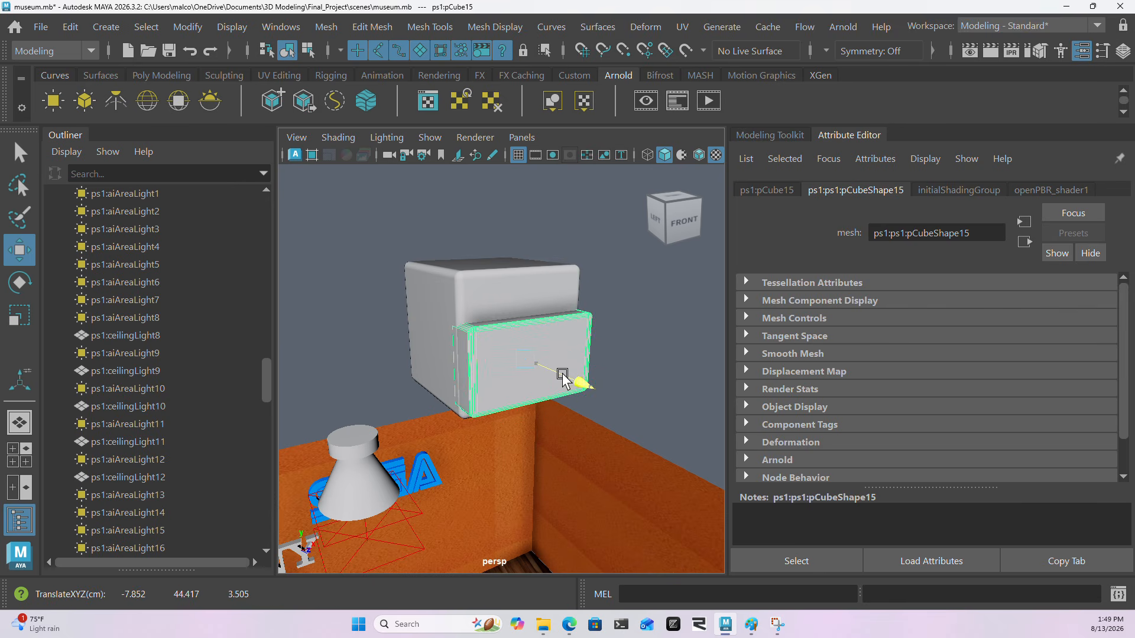
drag(528, 323, 526, 306)
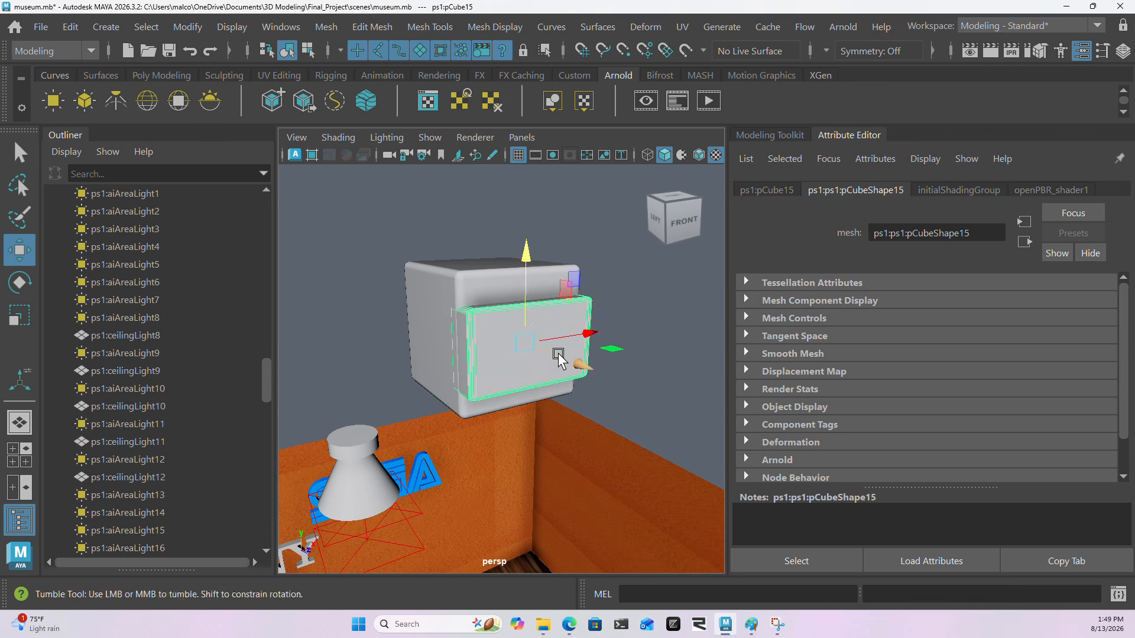
Step: Clone the panel off to the side of the cube and scale the newest copy into a small flat block
alt+drag(557, 356, 326, 389)
alt+middle_drag(335, 383, 498, 371)
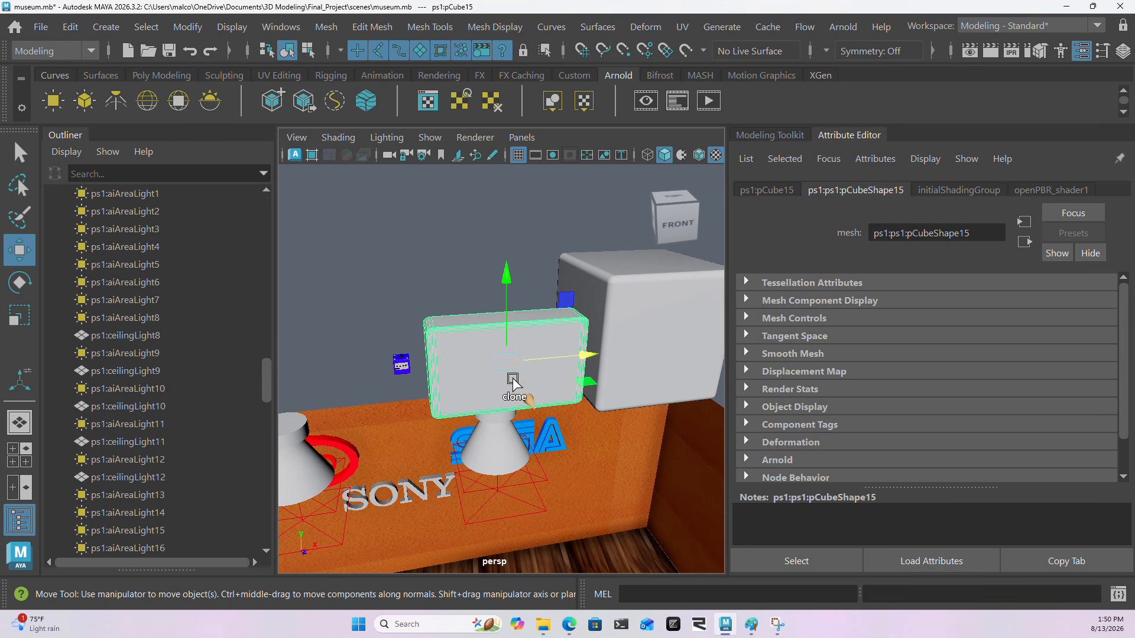
shift+drag(513, 381, 568, 459)
key(e)
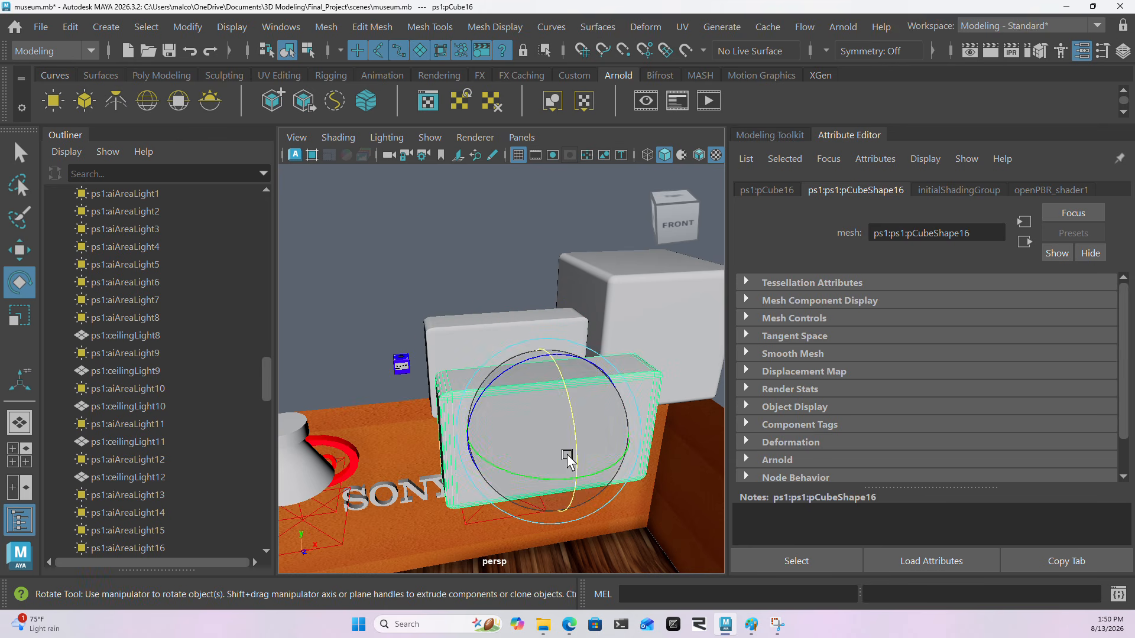
key(r)
drag(623, 459, 585, 428)
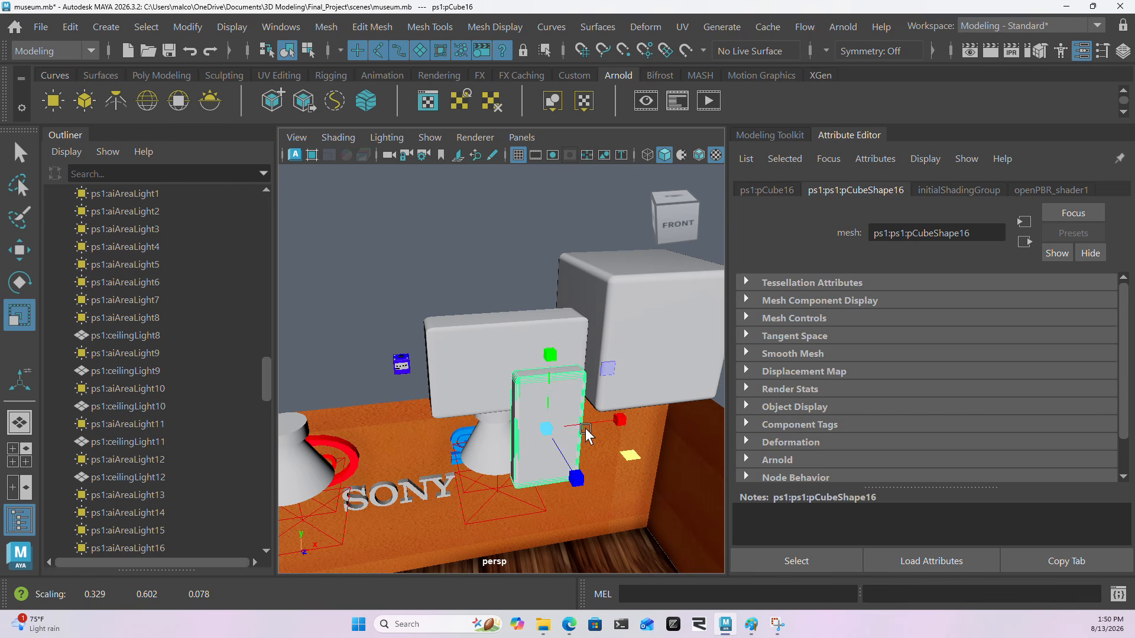
drag(549, 390, 628, 616)
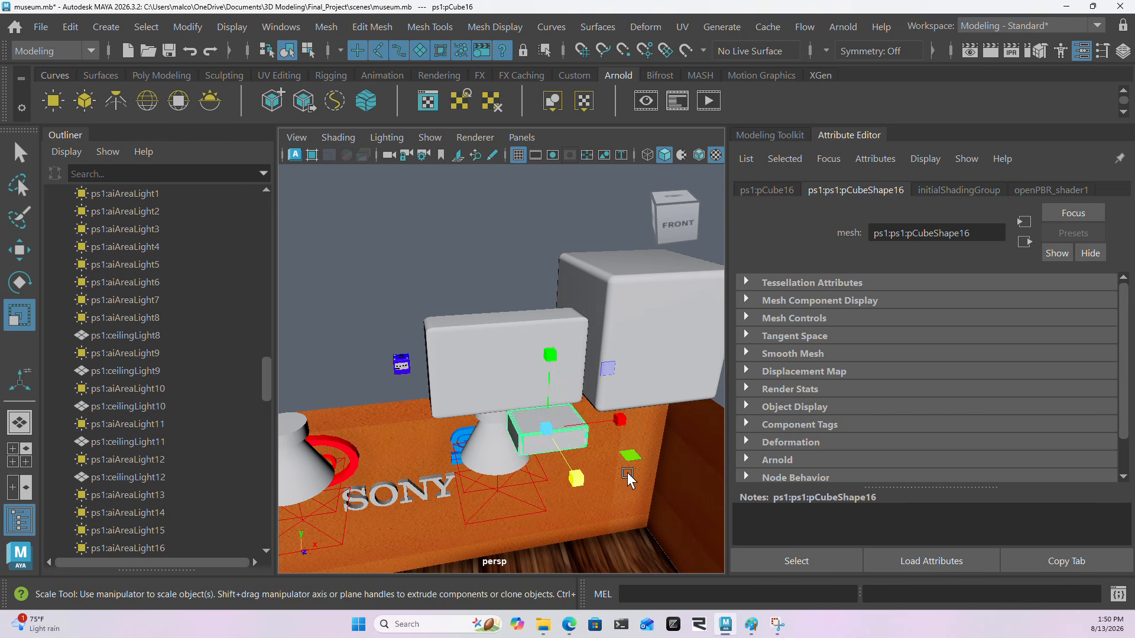
drag(630, 458, 652, 530)
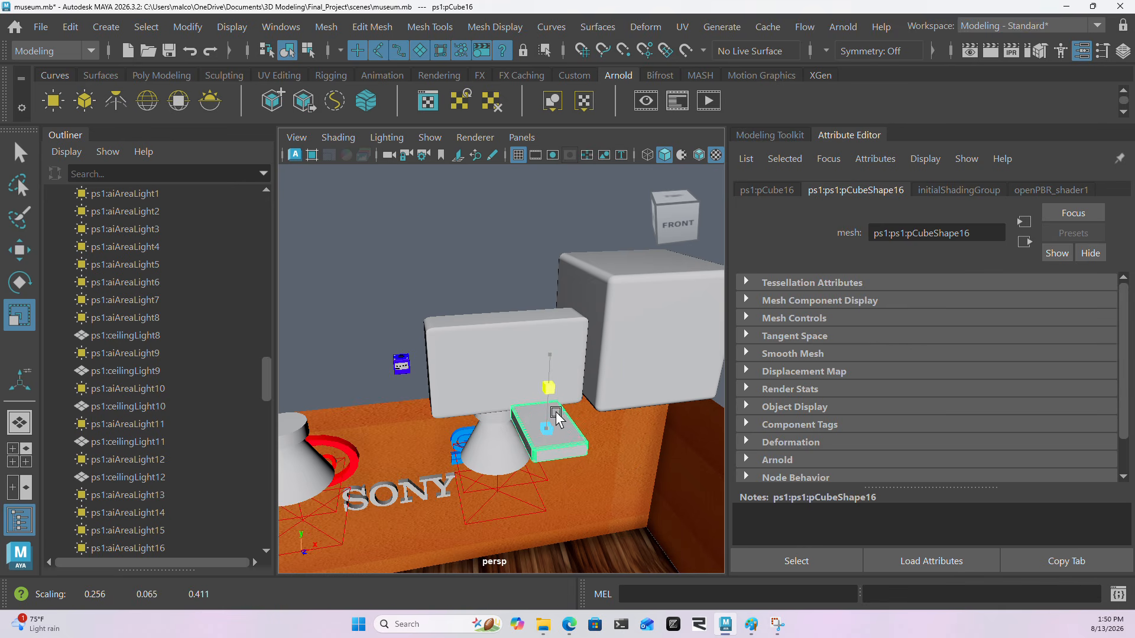
drag(598, 420, 637, 415)
Step: Push the small flat block into the lower part of the separate panel's front face
alt+drag(526, 396, 445, 406)
key(w)
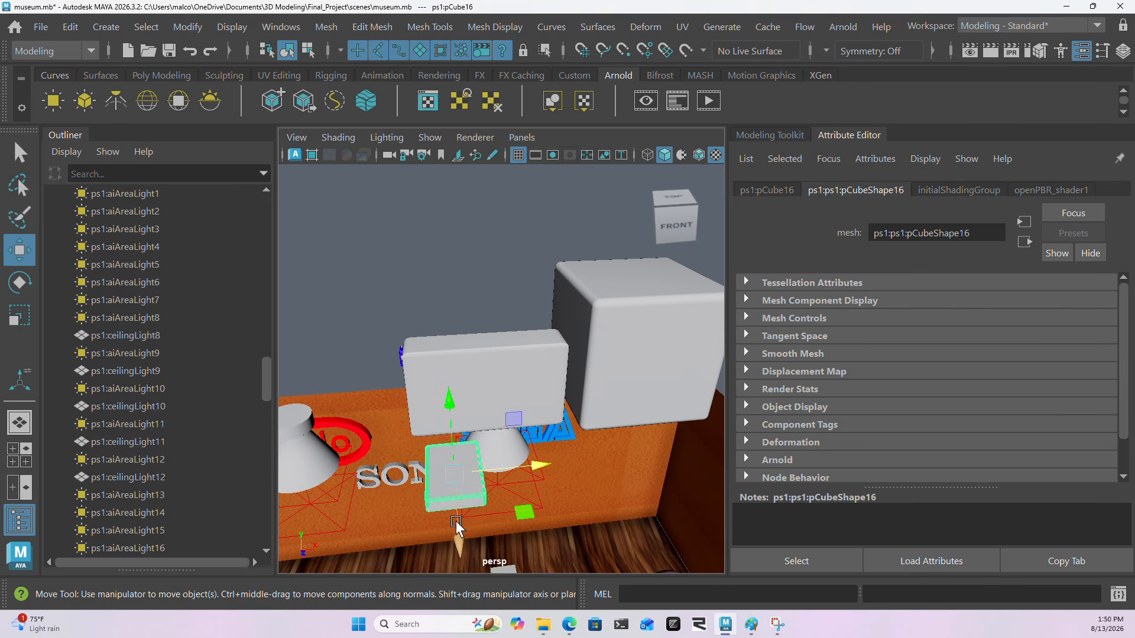
drag(456, 525, 444, 458)
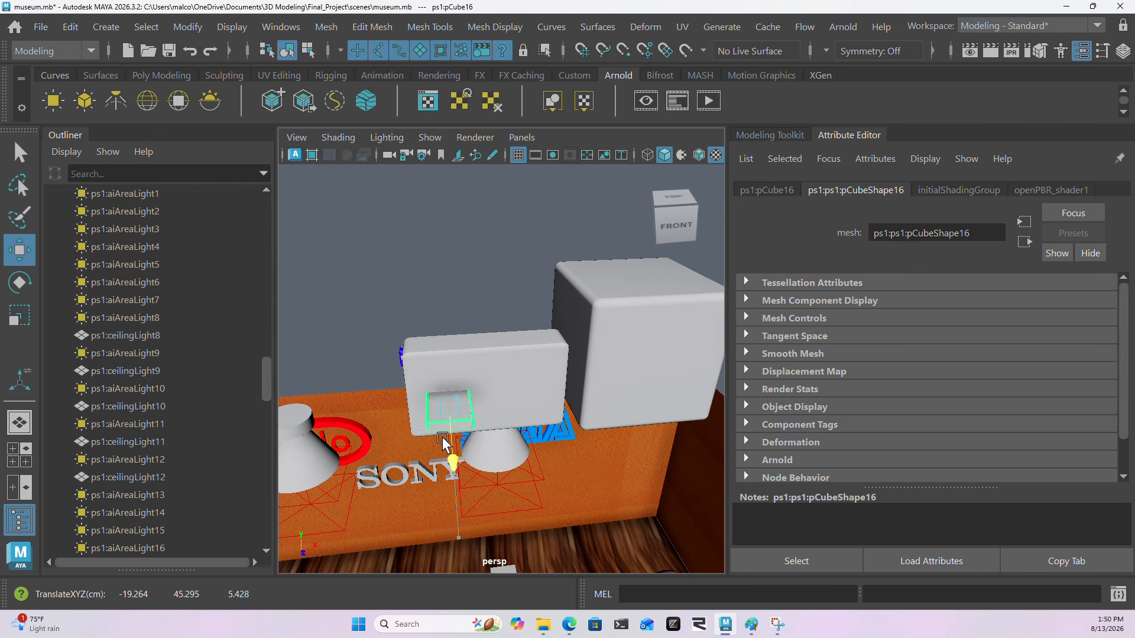
drag(446, 380, 448, 388)
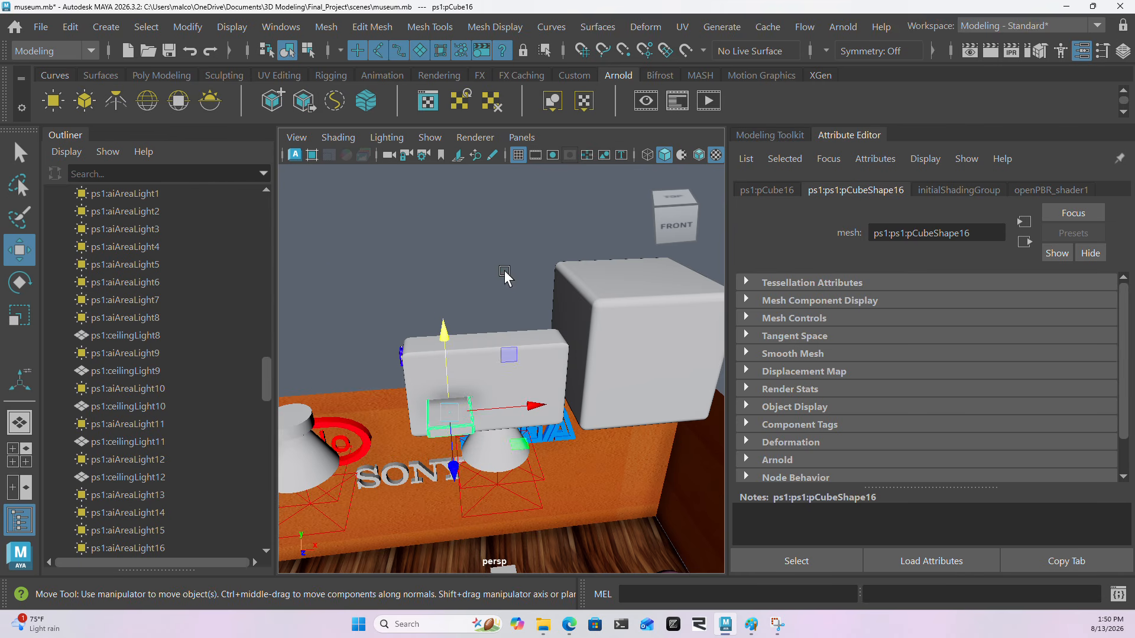
Step: Clone the small block and place the spare copy in front of the panel
click(505, 277)
click(511, 356)
click(463, 426)
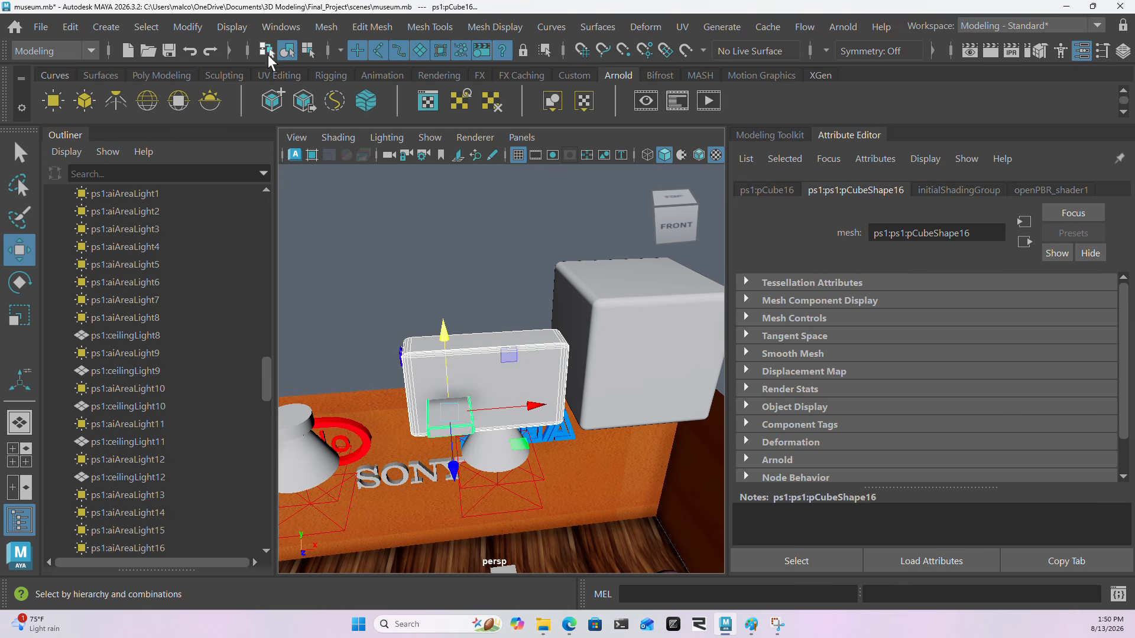
click(232, 26)
click(600, 233)
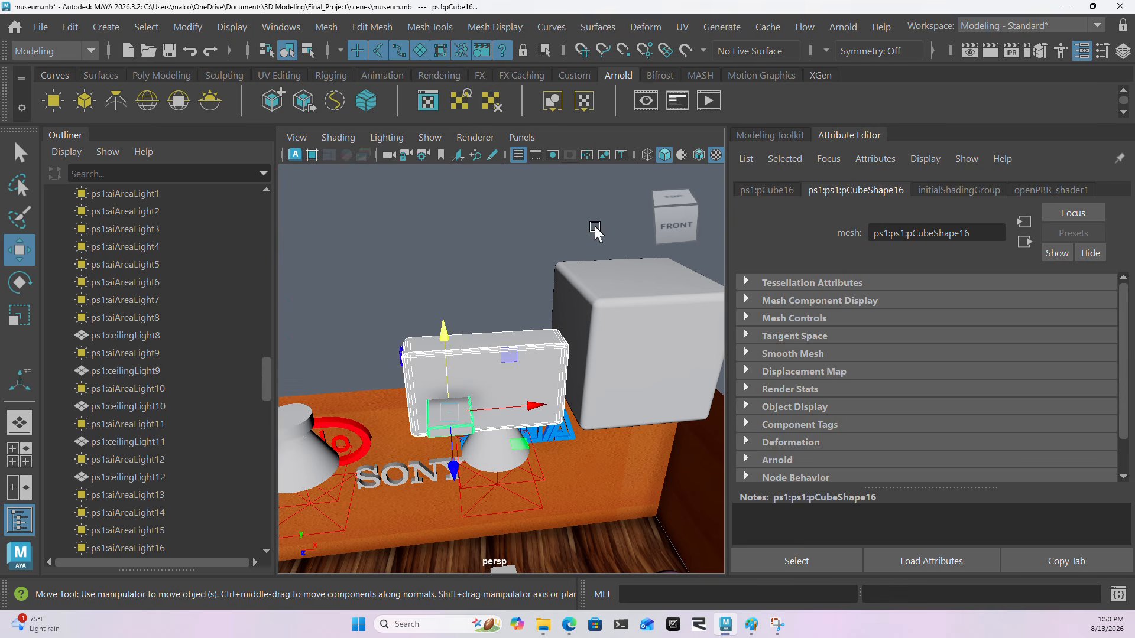
click(600, 233)
click(451, 437)
shift+drag(452, 454, 472, 558)
Step: Subtract the embedded block from the panel with a Boolean difference to cut a slot
click(497, 388)
shift+click(459, 419)
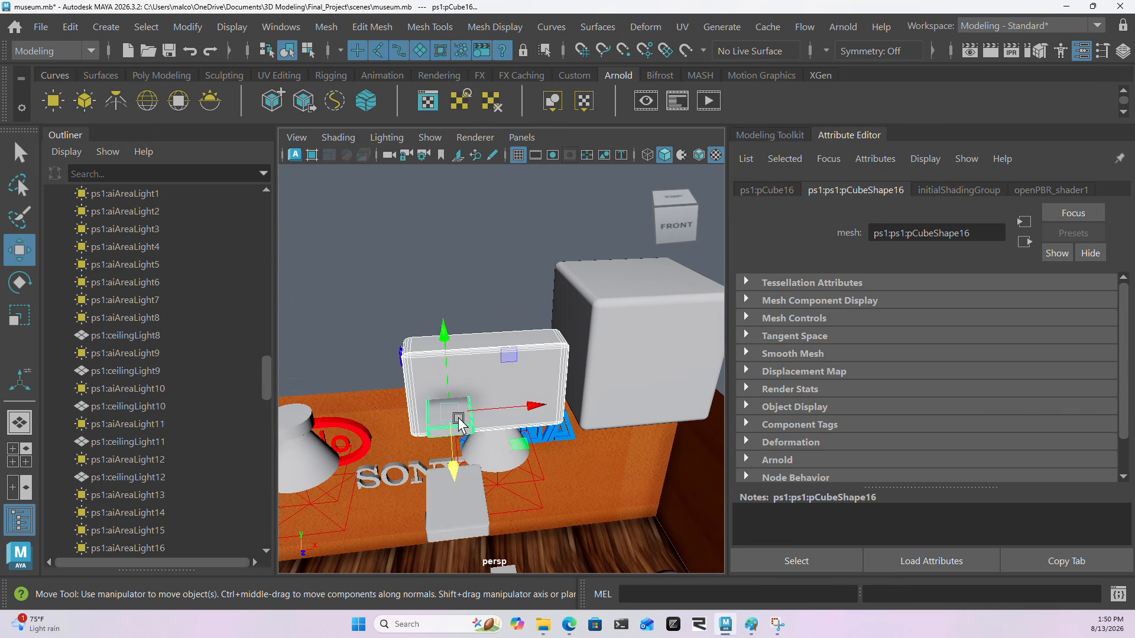
click(219, 31)
mouse_move(94, 26)
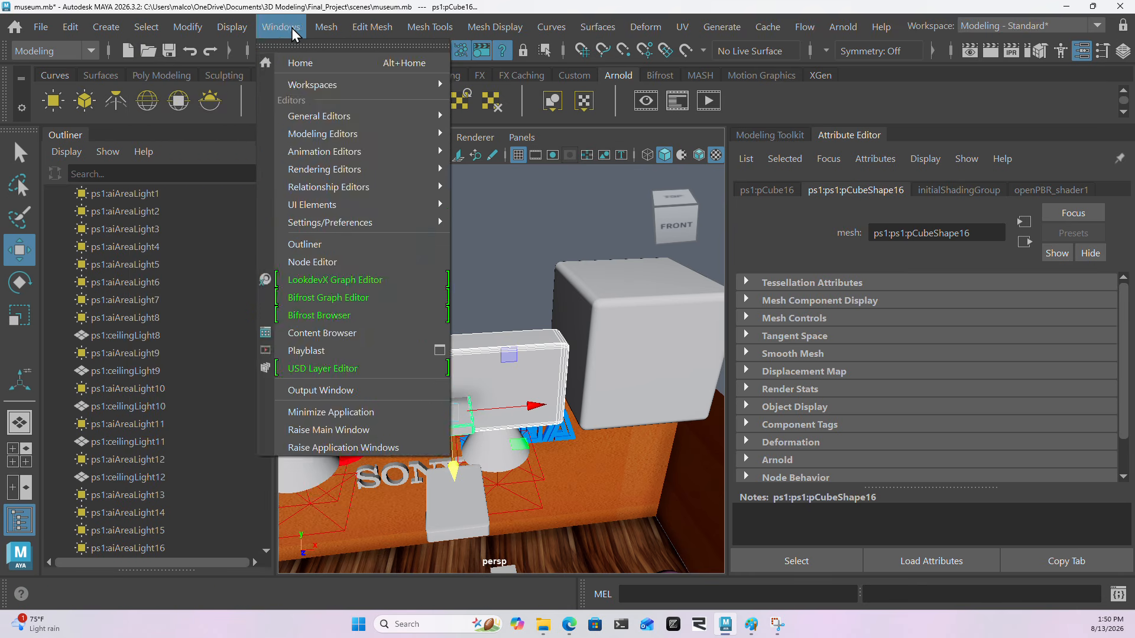
mouse_move(326, 27)
mouse_move(388, 77)
click(520, 77)
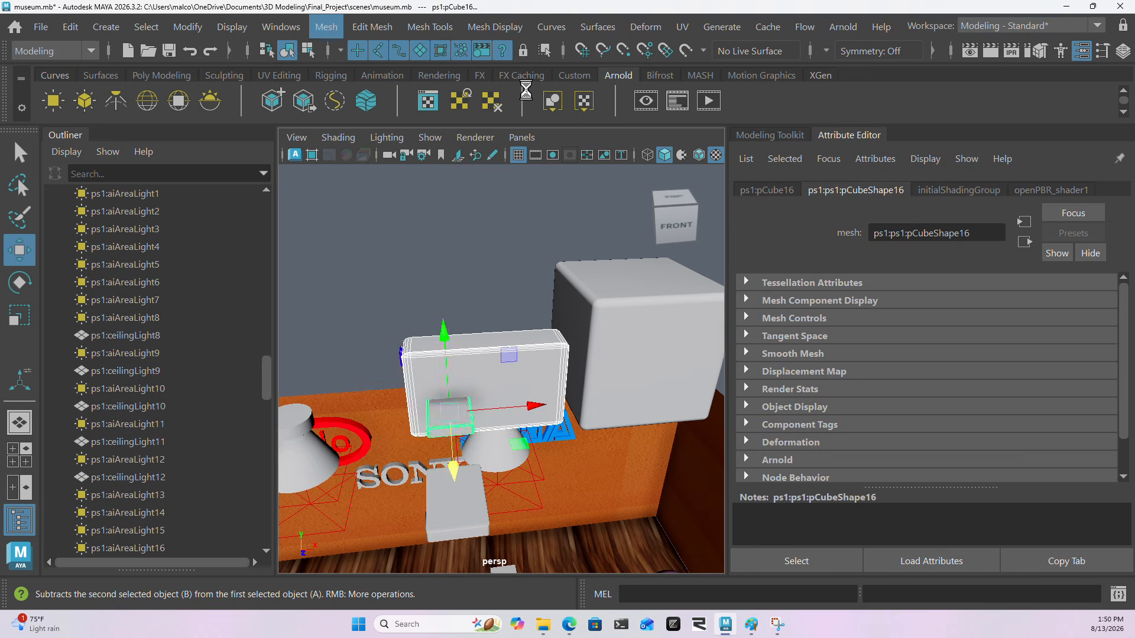
Step: Move the spare block back into the panel's slot and scale it down slightly to about 0.241, 0.055, 0.359
click(454, 514)
drag(459, 550, 454, 467)
key(e)
key(w)
alt+drag(488, 426, 494, 413)
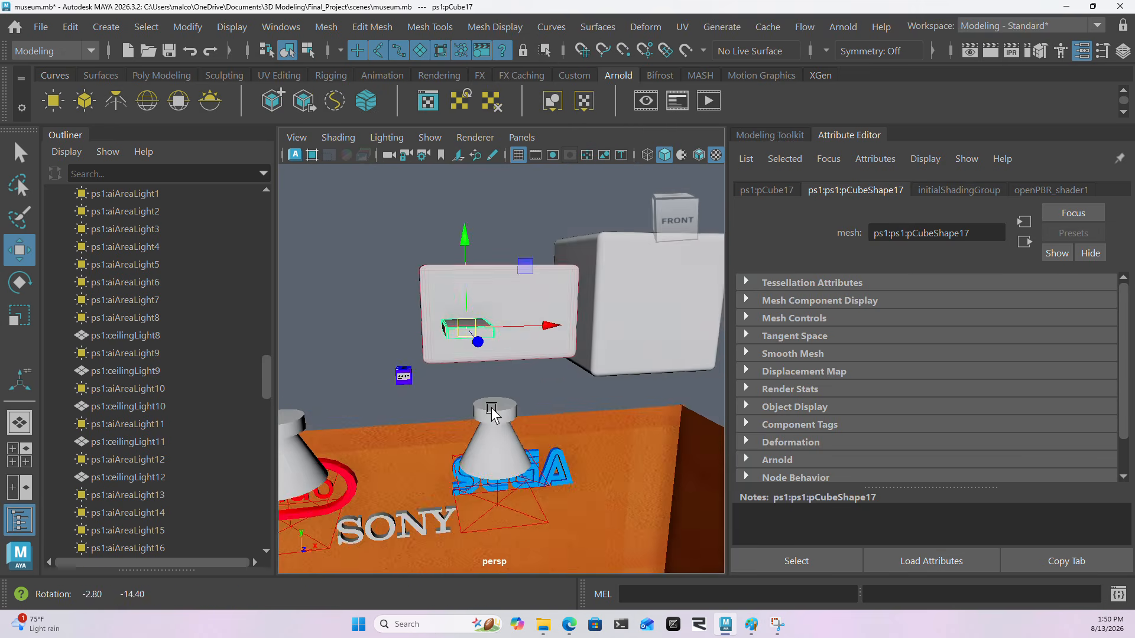
key(e)
key(r)
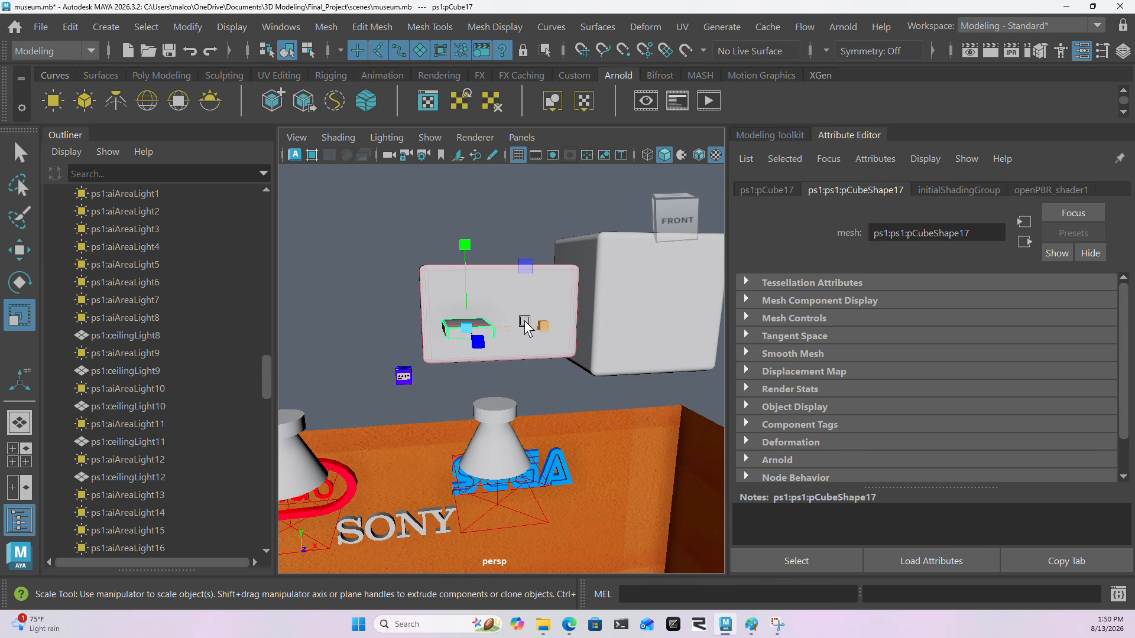
click(470, 327)
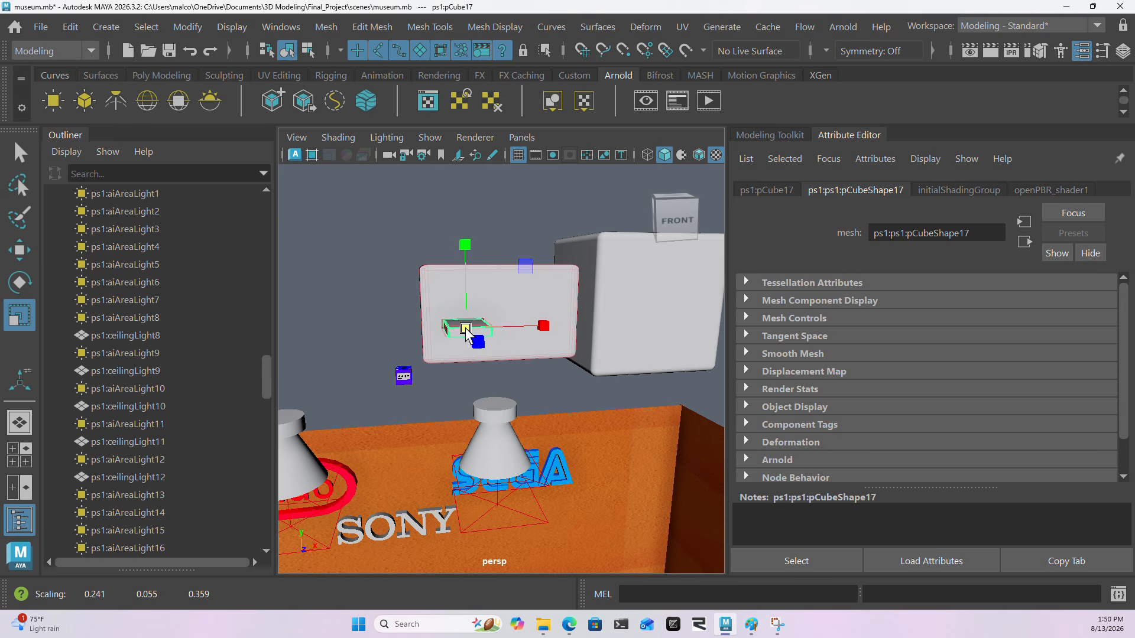
Step: Inspect the fit up close and fine-tune the block's position inside the panel's slot
scroll(467, 325, up, 4)
scroll(466, 323, down, 2)
alt+middle_drag(460, 289, 492, 357)
scroll(503, 384, up, 5)
alt+drag(509, 416, 610, 422)
alt+middle_drag(610, 422, 550, 410)
alt+drag(509, 287, 520, 309)
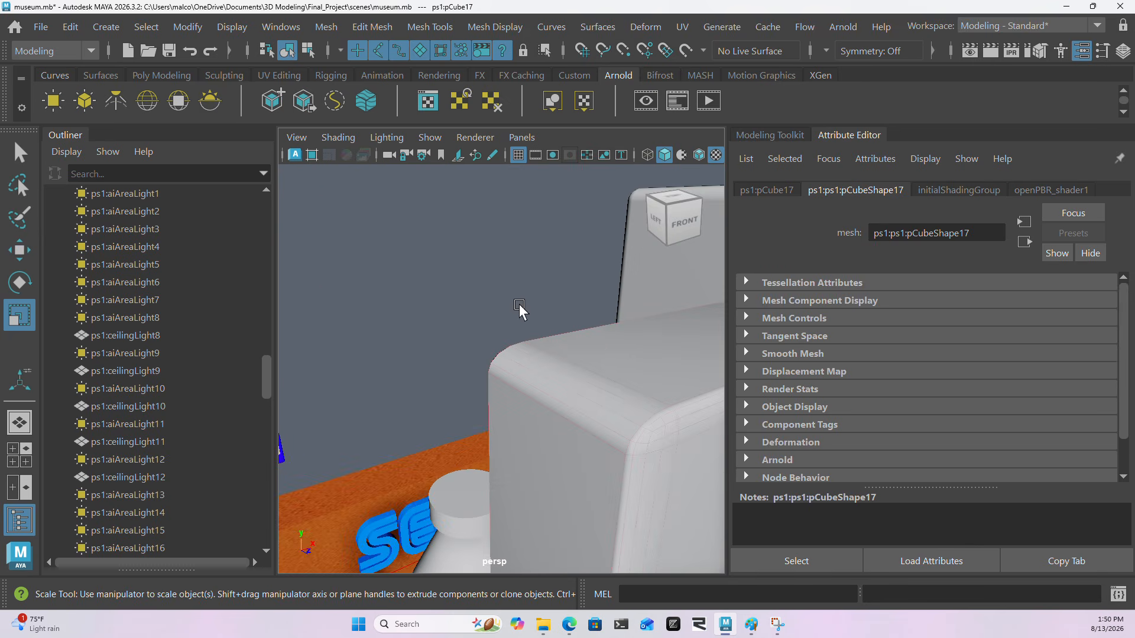
scroll(532, 308, up, 4)
key(w)
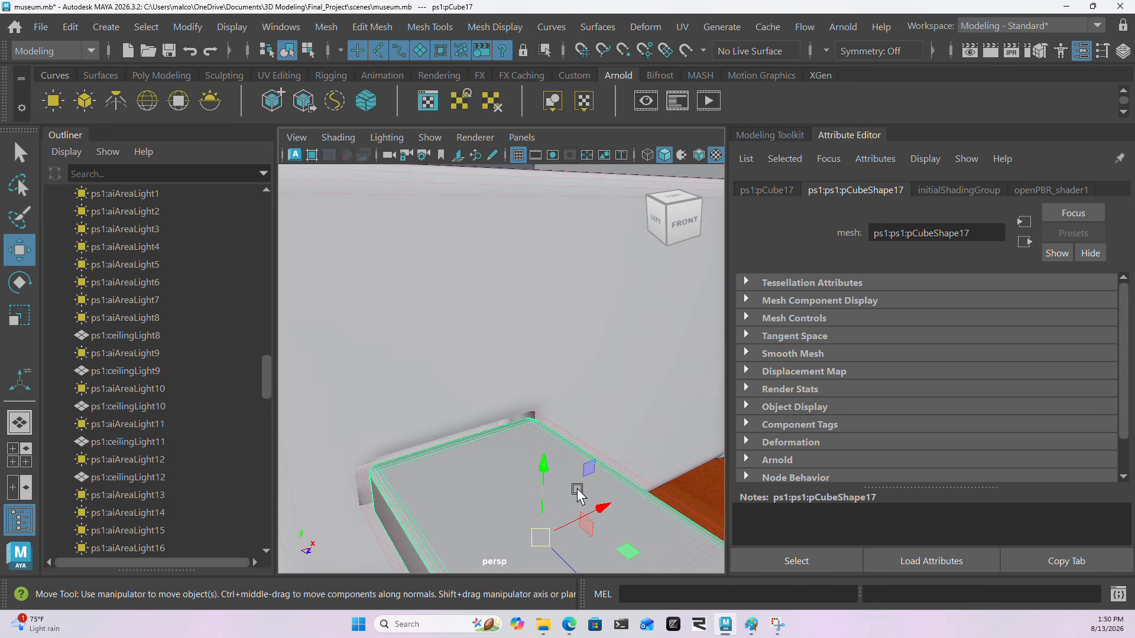
alt+middle_drag(578, 490, 577, 319)
drag(577, 285, 591, 259)
scroll(412, 266, down, 4)
scroll(422, 285, up, 4)
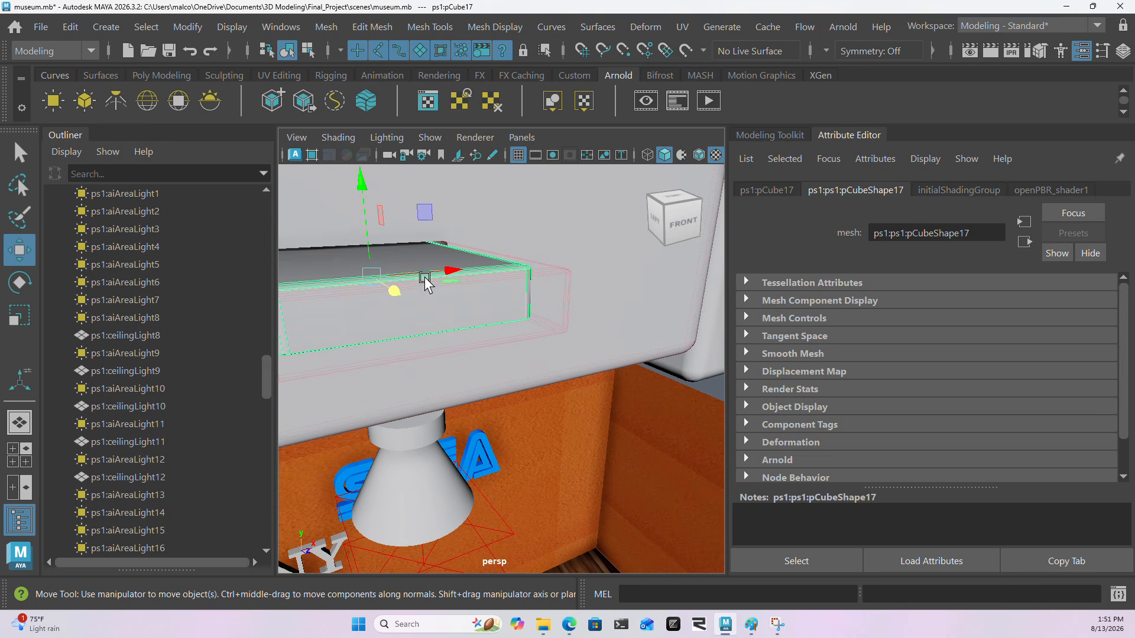
alt+middle_drag(430, 260, 497, 322)
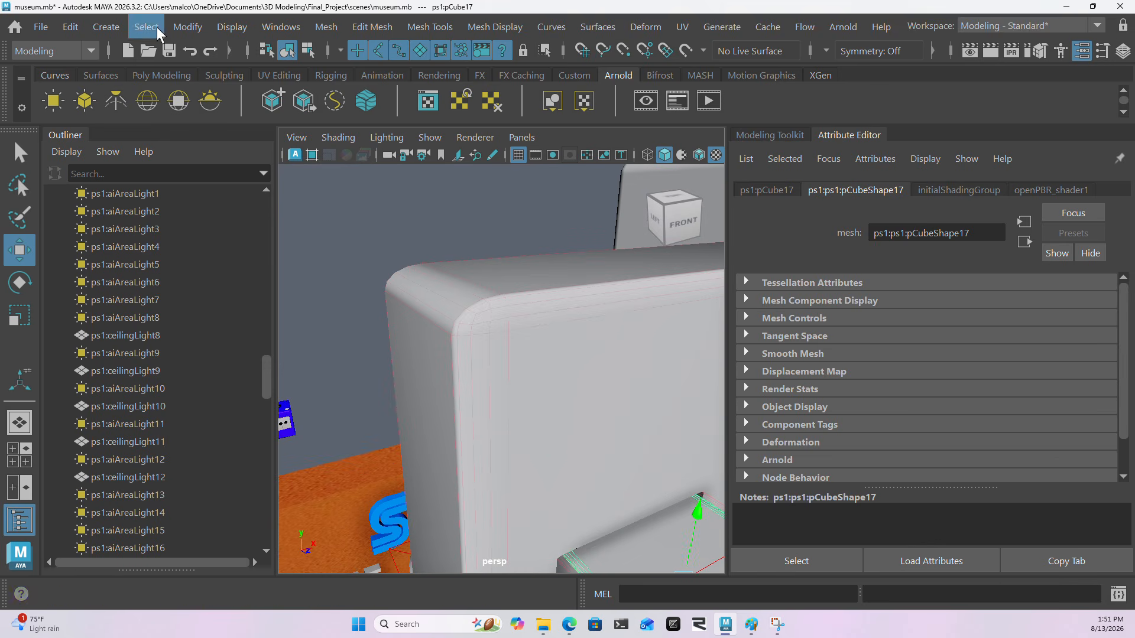
Step: Create a polygon cylinder above the museum room and rotate it about X so its flat end faces forward
click(105, 27)
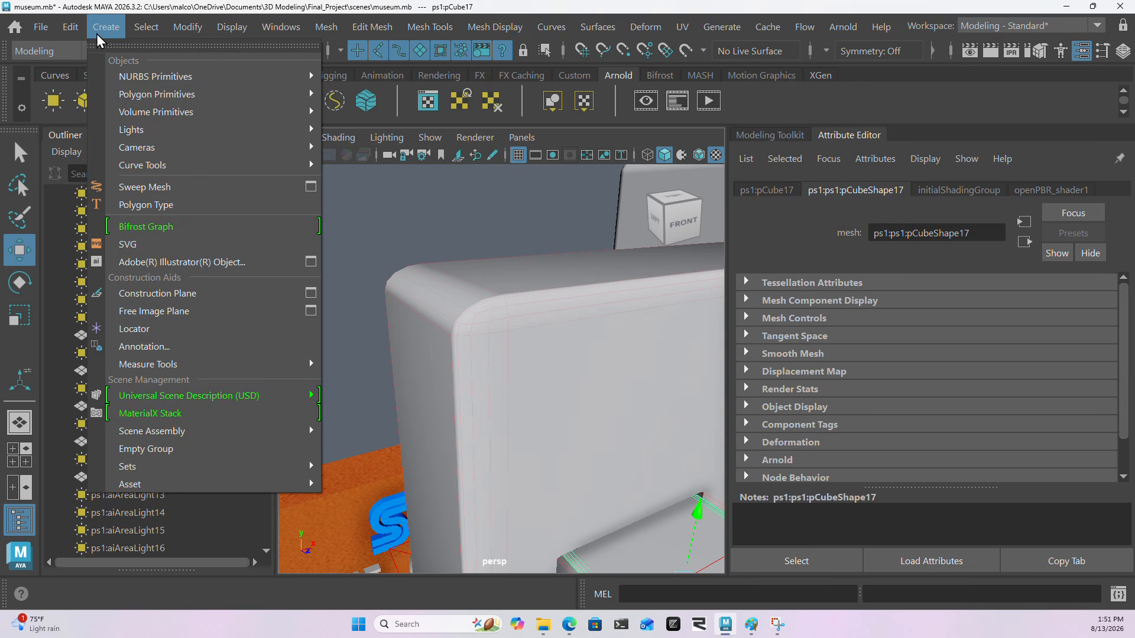
mouse_move(170, 99)
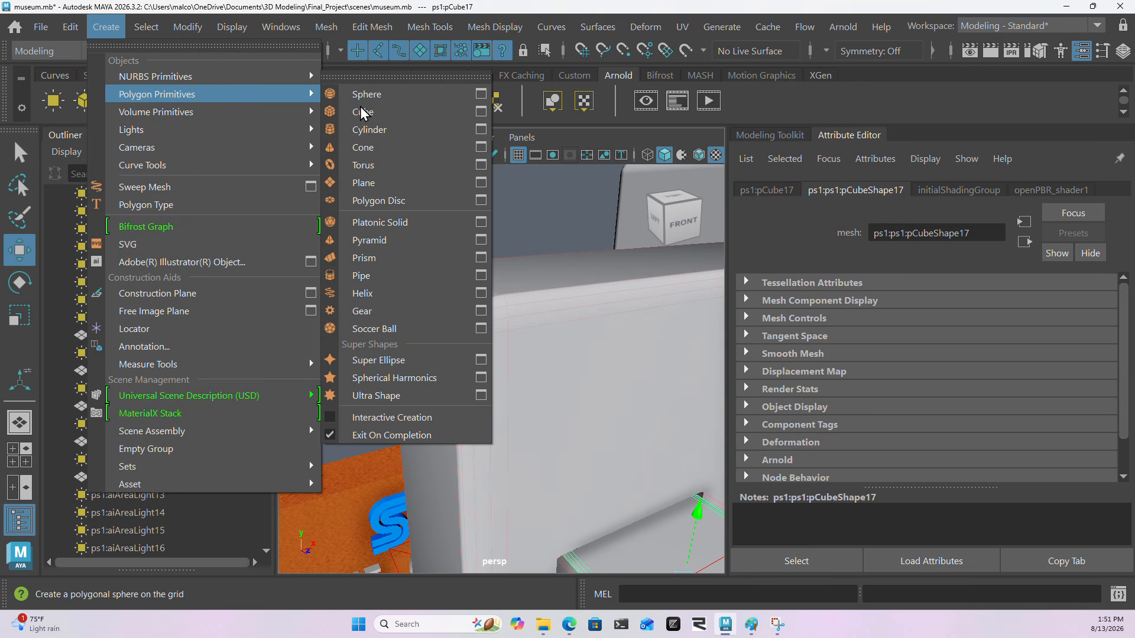
click(423, 130)
scroll(532, 308, down, 5)
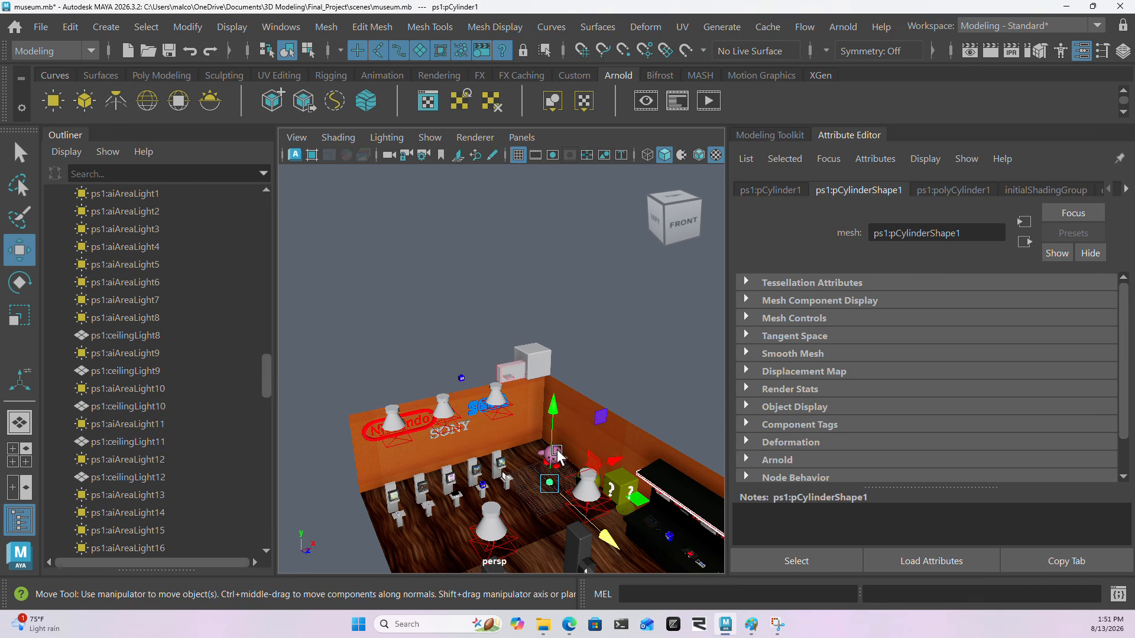
drag(552, 453, 552, 453)
key(e)
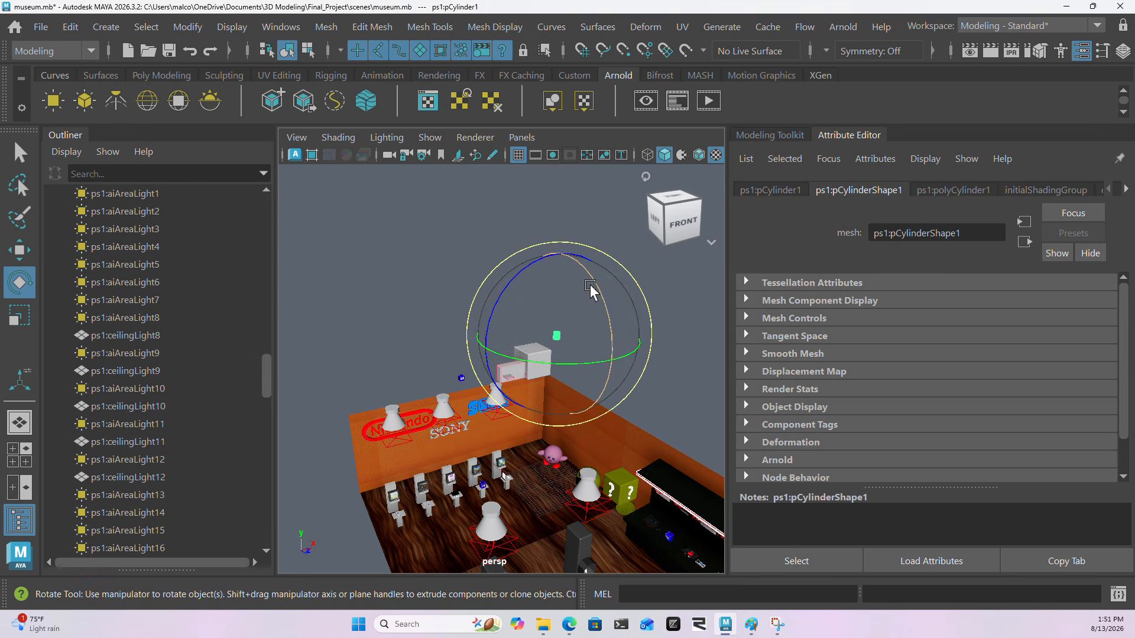
drag(589, 289, 618, 384)
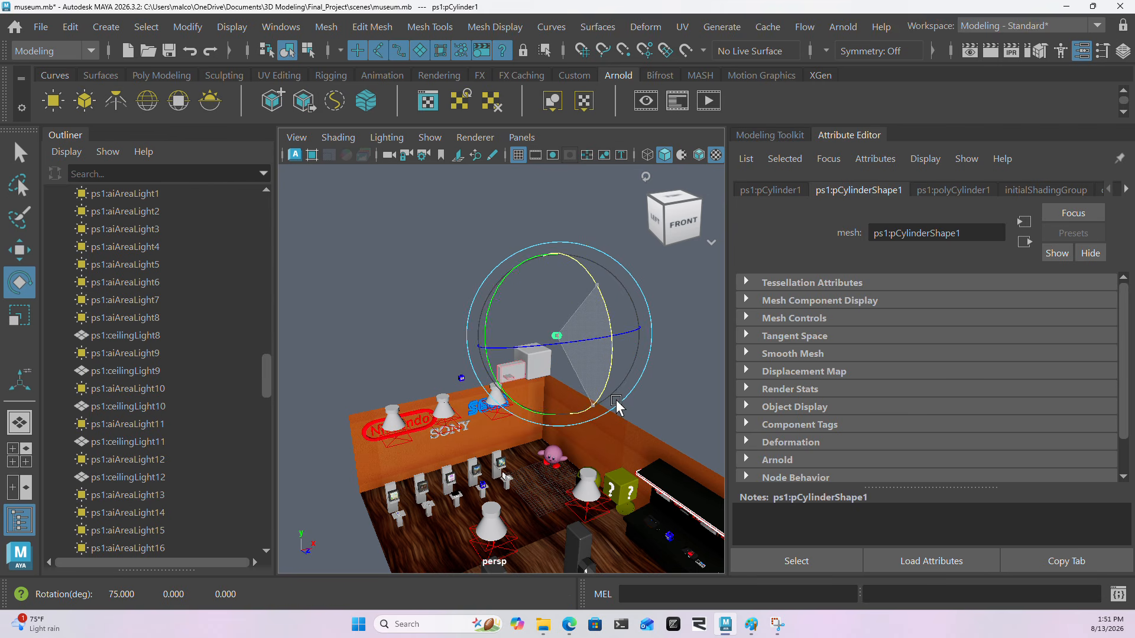
Step: Move the rotated cylinder into the upper front of the panel, above the slot
key(w)
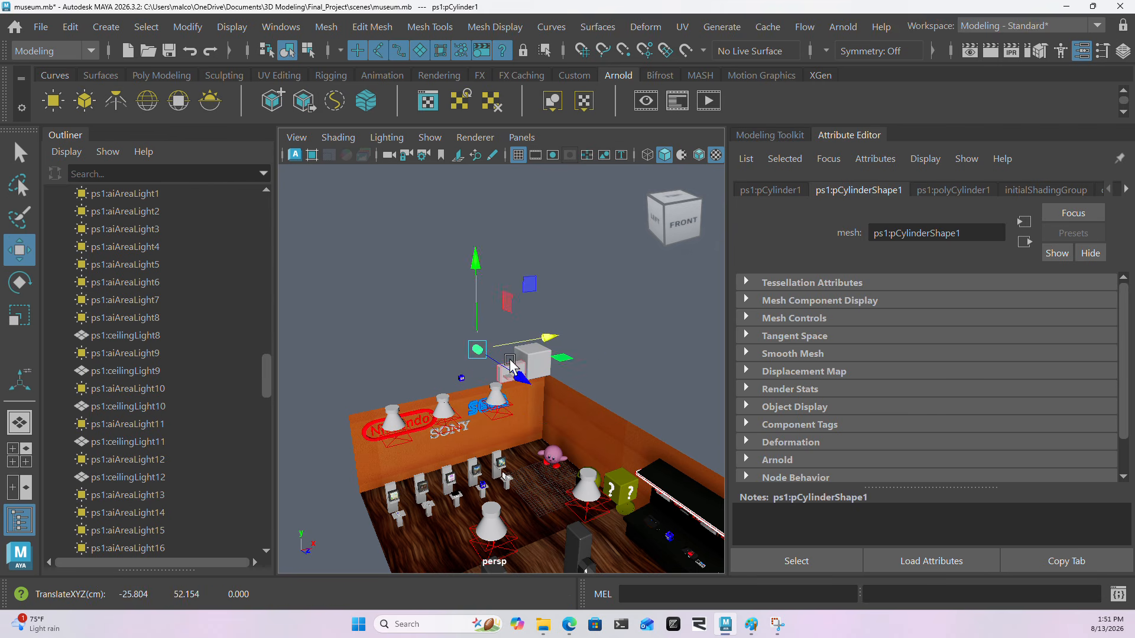
scroll(502, 339, up, 5)
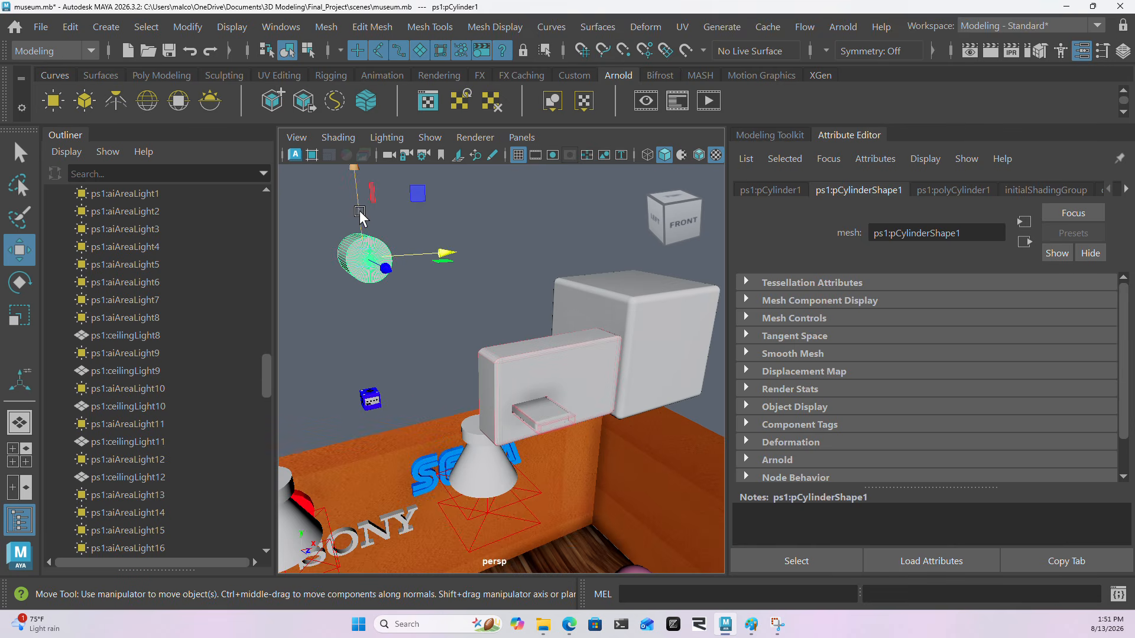
drag(359, 211, 585, 417)
scroll(572, 370, up, 5)
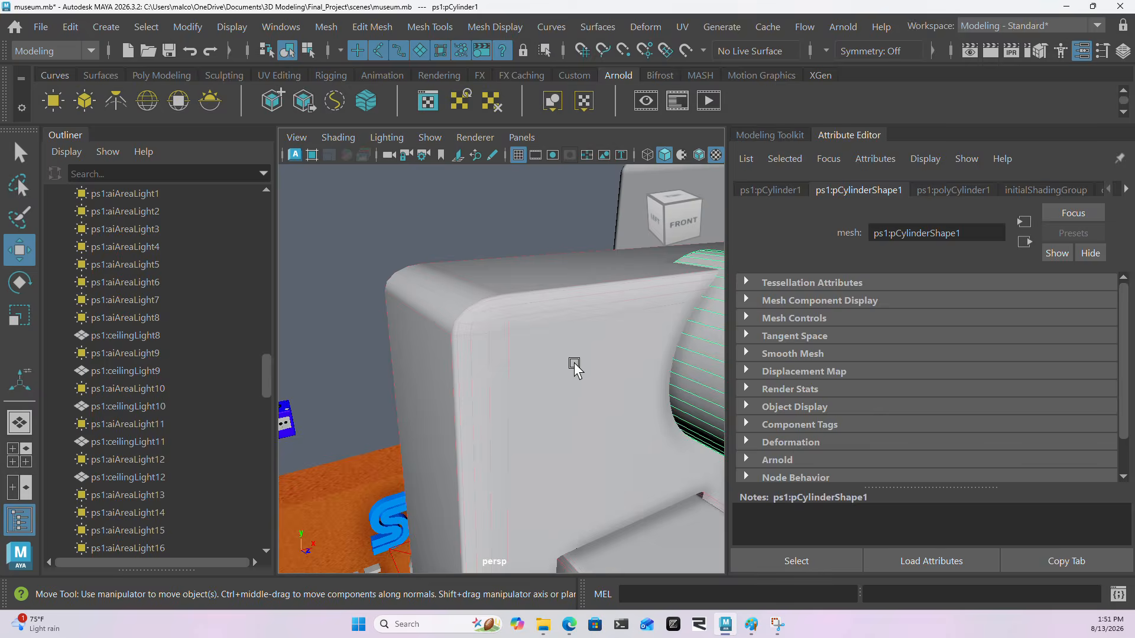
scroll(578, 367, down, 3)
scroll(561, 365, up, 3)
alt+drag(554, 360, 552, 333)
key(e)
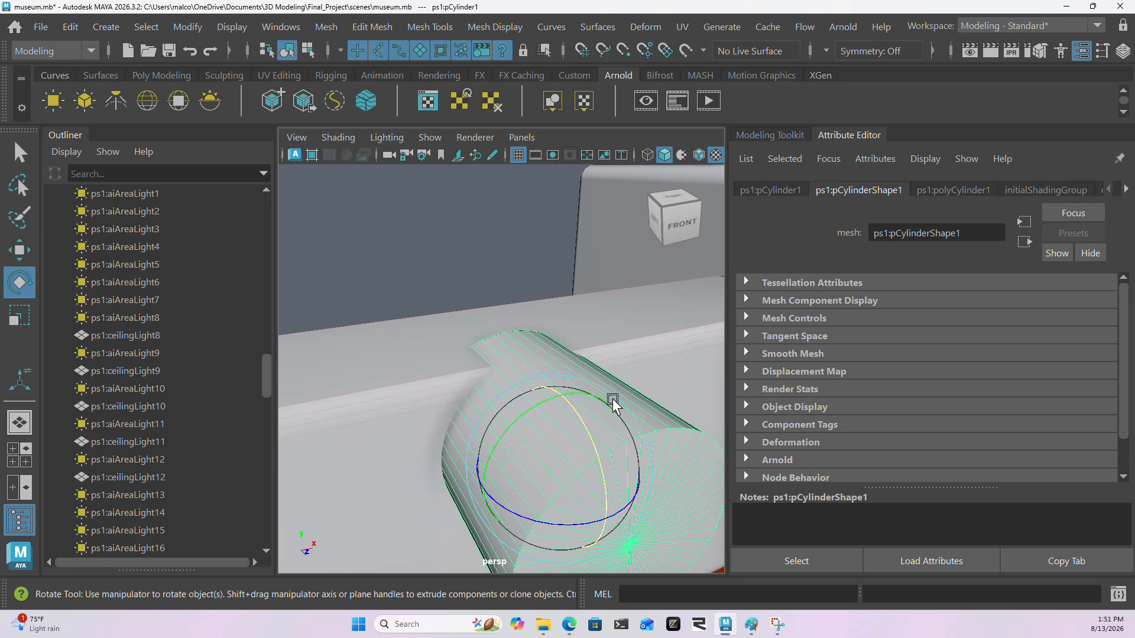
Step: Scale the cylinder down uniformly so it forms a smaller round cutter in the upper front of the panel
key(r)
drag(609, 521, 501, 475)
key(w)
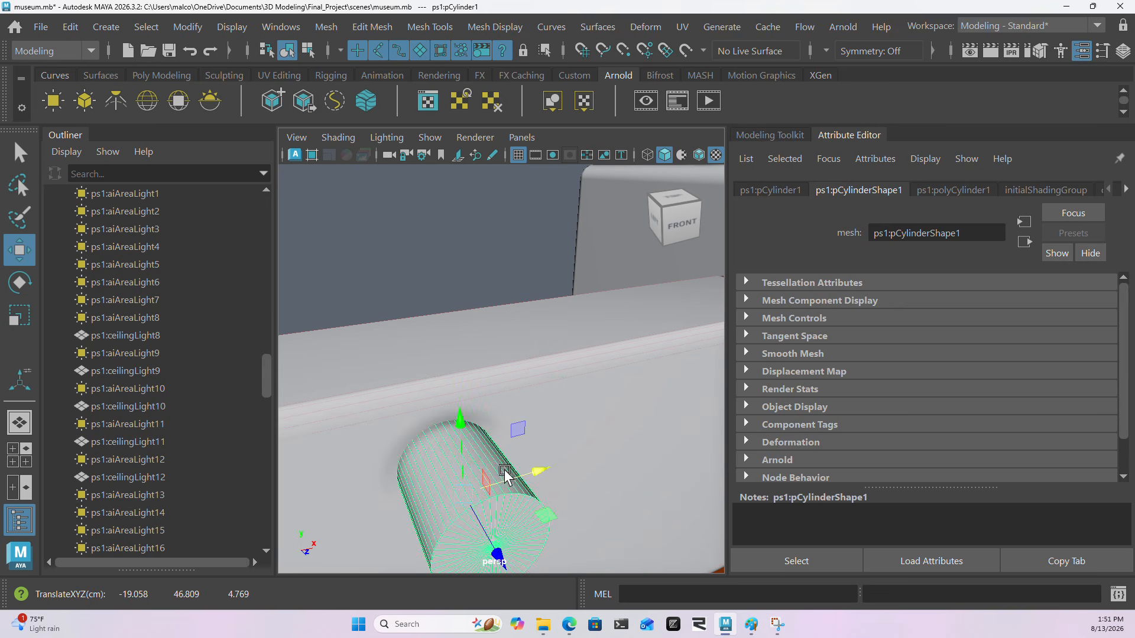
Step: Subtract the cylinder from the front panel with a Boolean Difference to cut a round port hole
click(575, 428)
shift+click(497, 494)
click(278, 24)
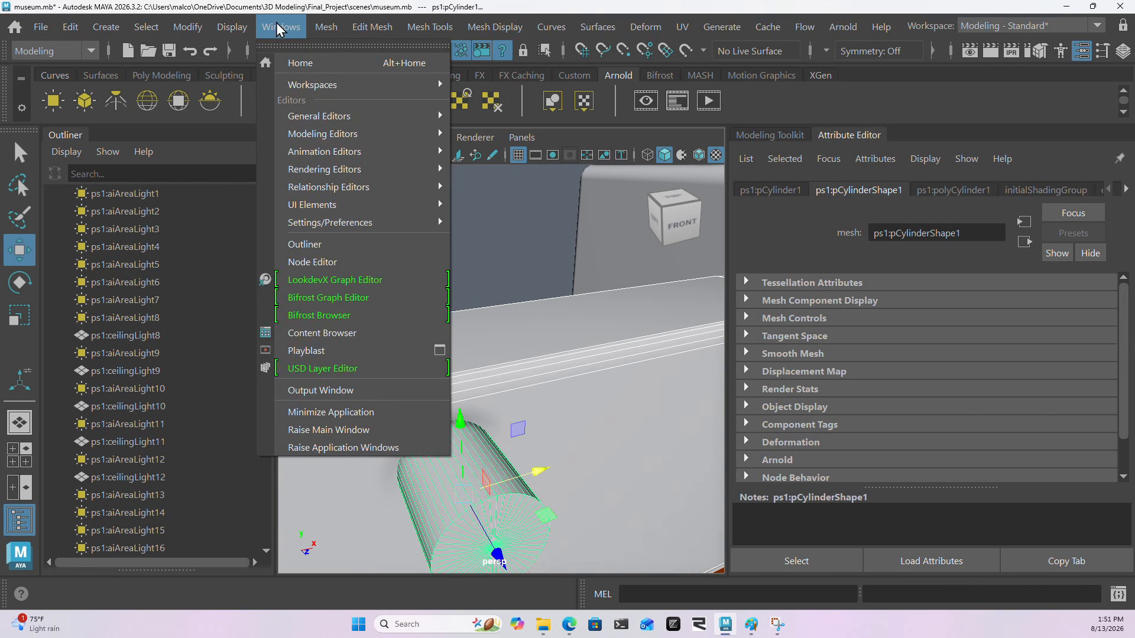
mouse_move(340, 26)
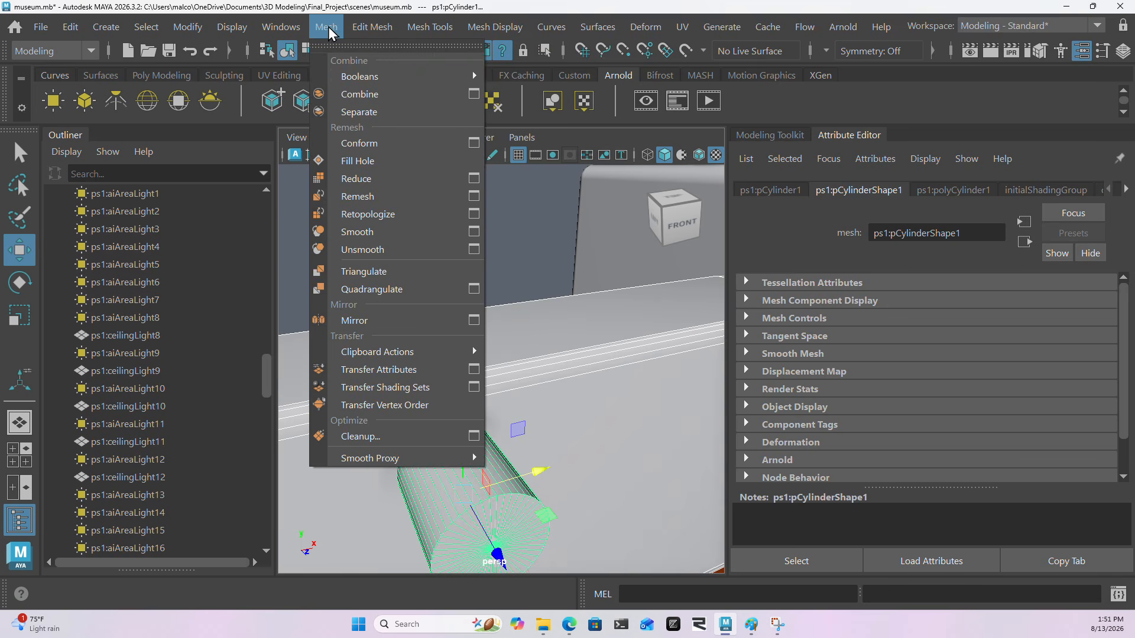
mouse_move(386, 76)
click(517, 94)
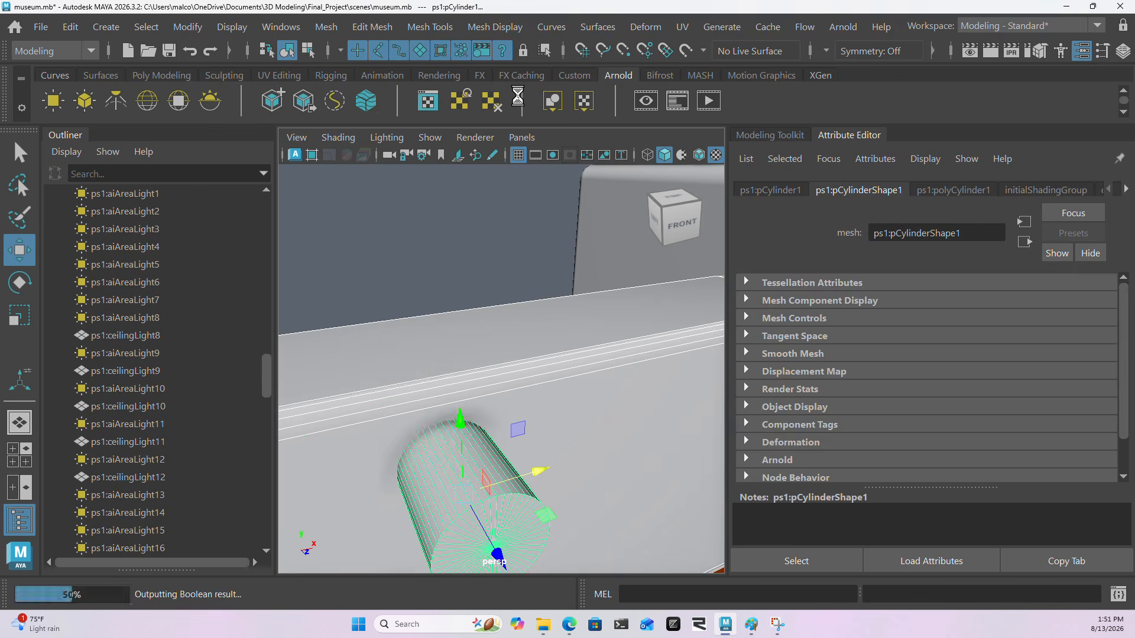
Step: Inspect the round port hole cut into the panel, up close and together with the slot below it
click(475, 378)
mouse_move(476, 378)
alt+mouse_down()
mouse_move(485, 382)
mouse_move(470, 384)
alt+mouse_up()
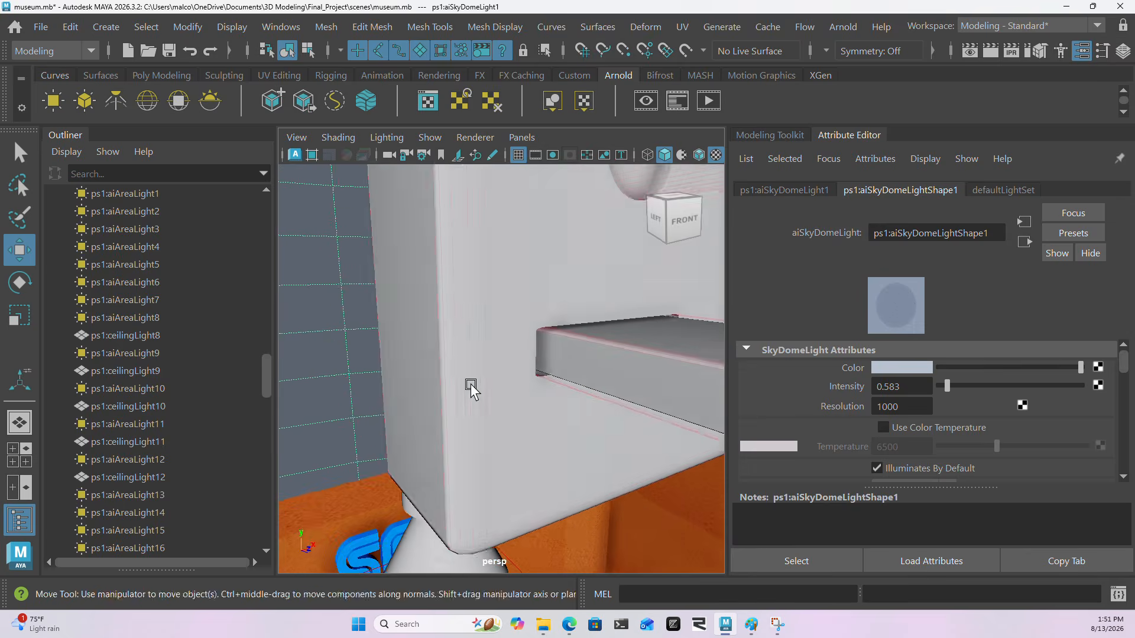
scroll(473, 384, down, 2)
scroll(476, 383, up, 2)
alt+drag(525, 293, 573, 335)
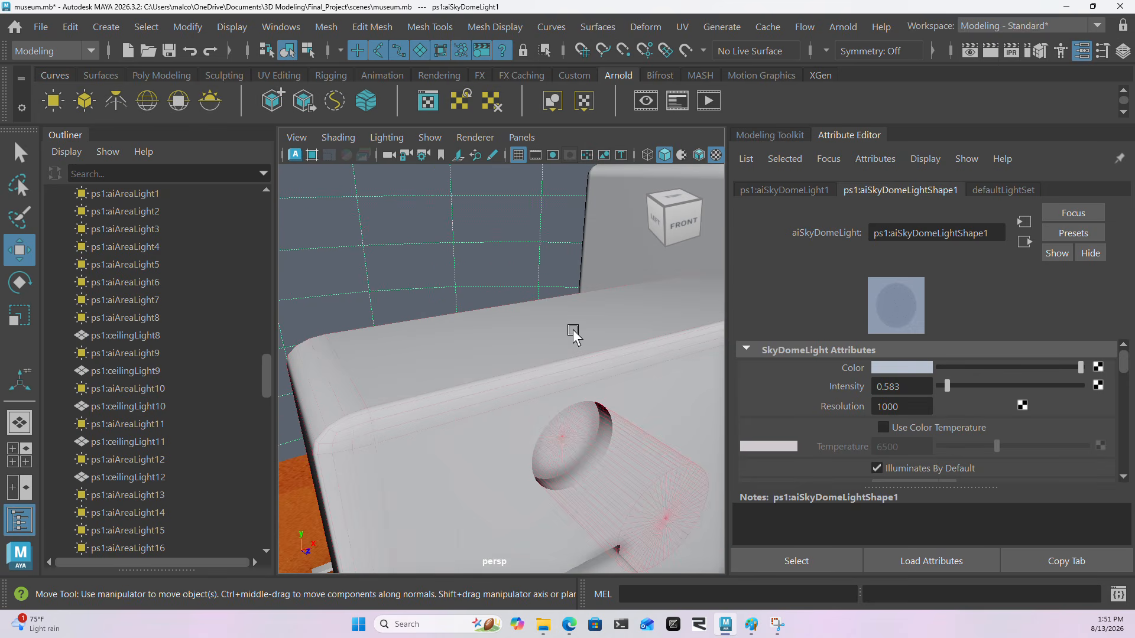
alt+middle_drag(529, 447, 577, 376)
scroll(577, 376, down, 1)
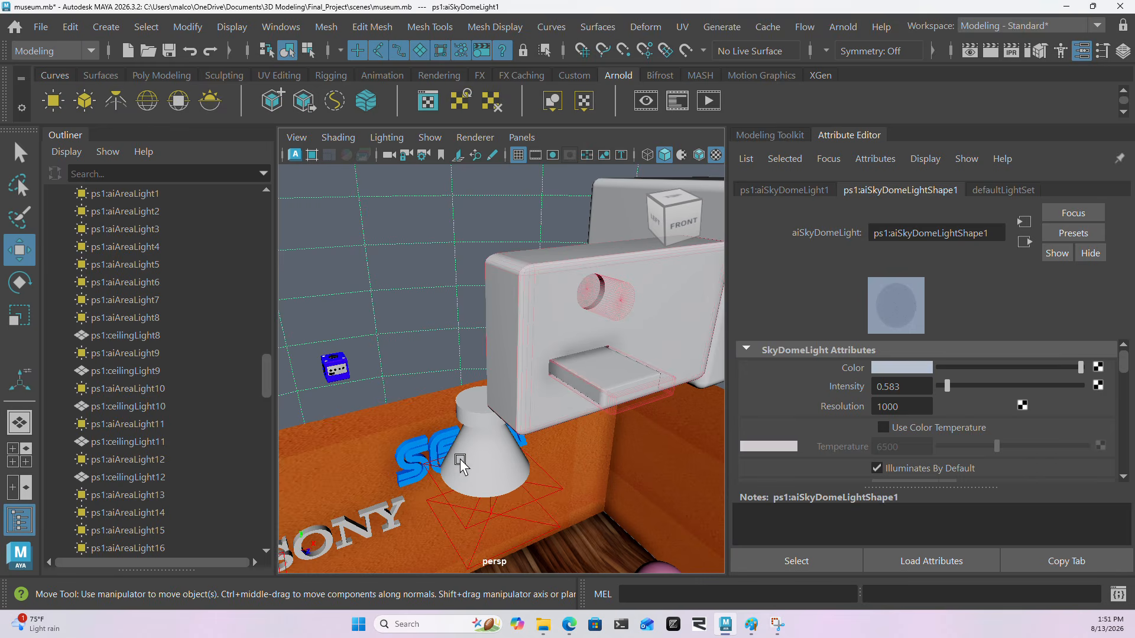
Step: Select the existing GameCube console above the Sega sign and examine the square vent grid on its side
scroll(337, 373, up, 2)
scroll(337, 372, down, 2)
alt+middle_drag(289, 344, 494, 333)
scroll(492, 349, up, 4)
scroll(492, 351, down, 3)
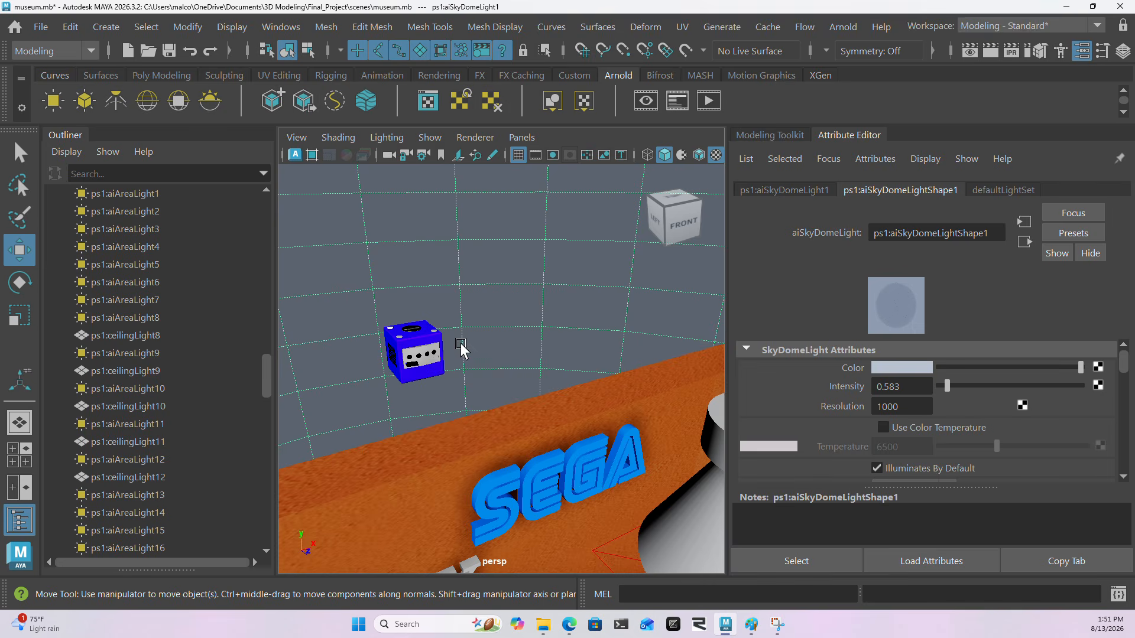
scroll(436, 334, up, 7)
scroll(509, 327, down, 6)
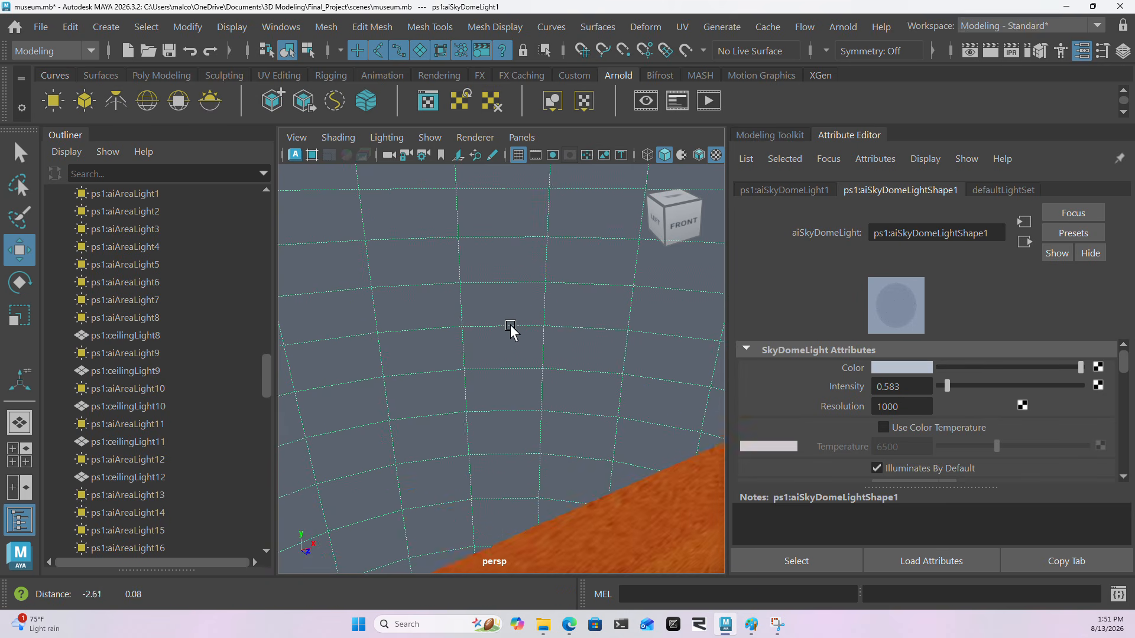
scroll(542, 327, up, 4)
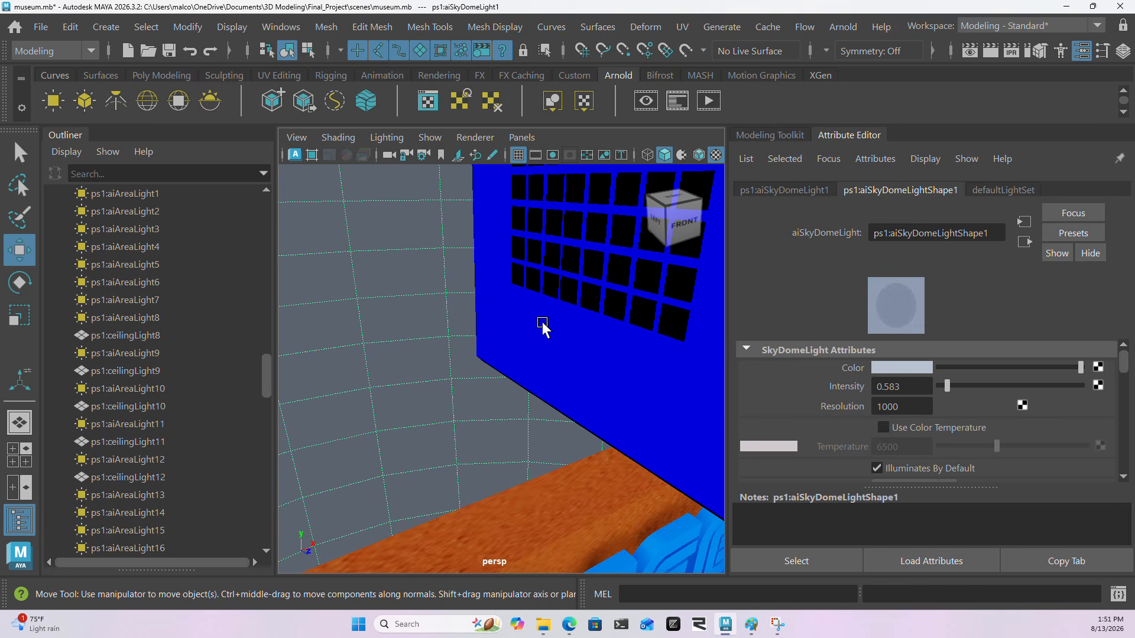
scroll(531, 331, up, 3)
click(428, 260)
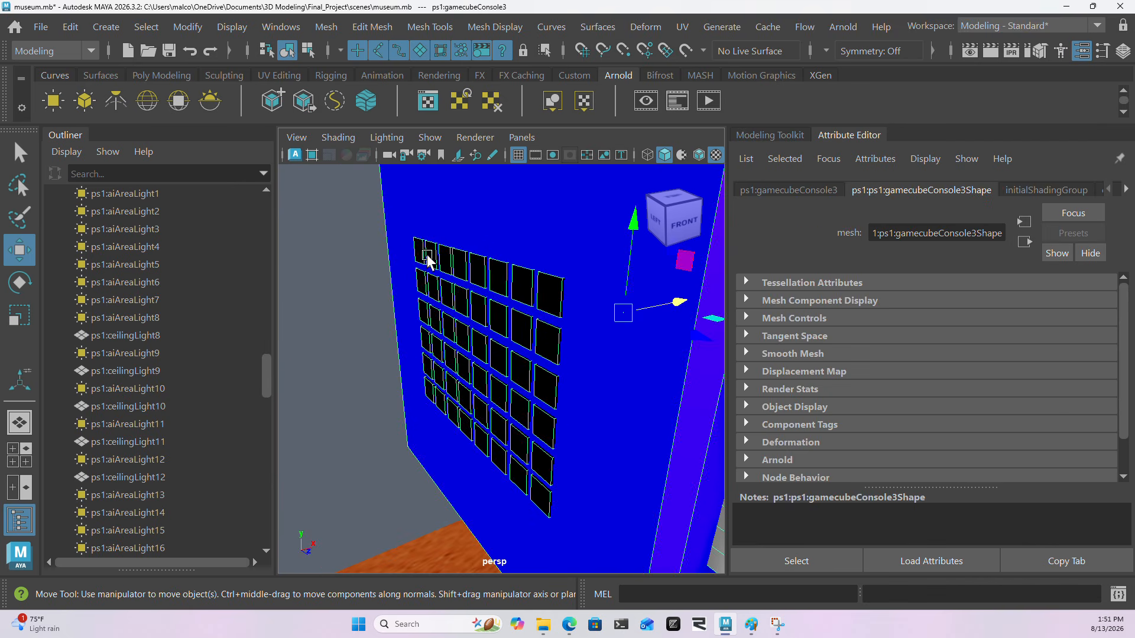
alt+drag(508, 358, 437, 313)
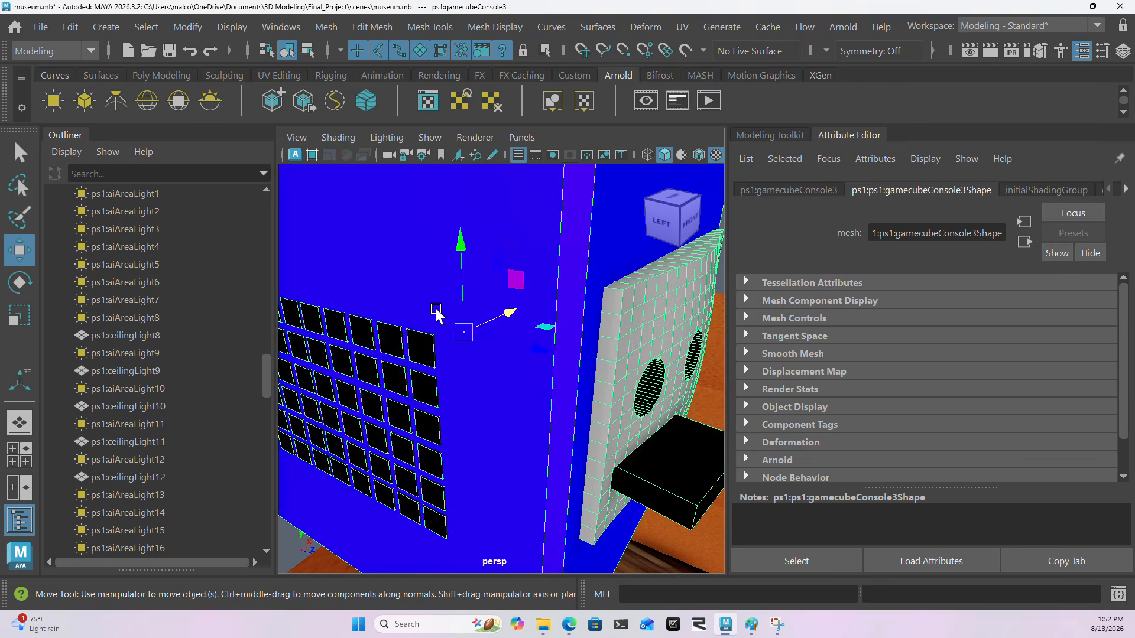
key(f)
scroll(443, 319, up, 5)
alt+drag(554, 419, 552, 427)
alt+drag(346, 341, 446, 467)
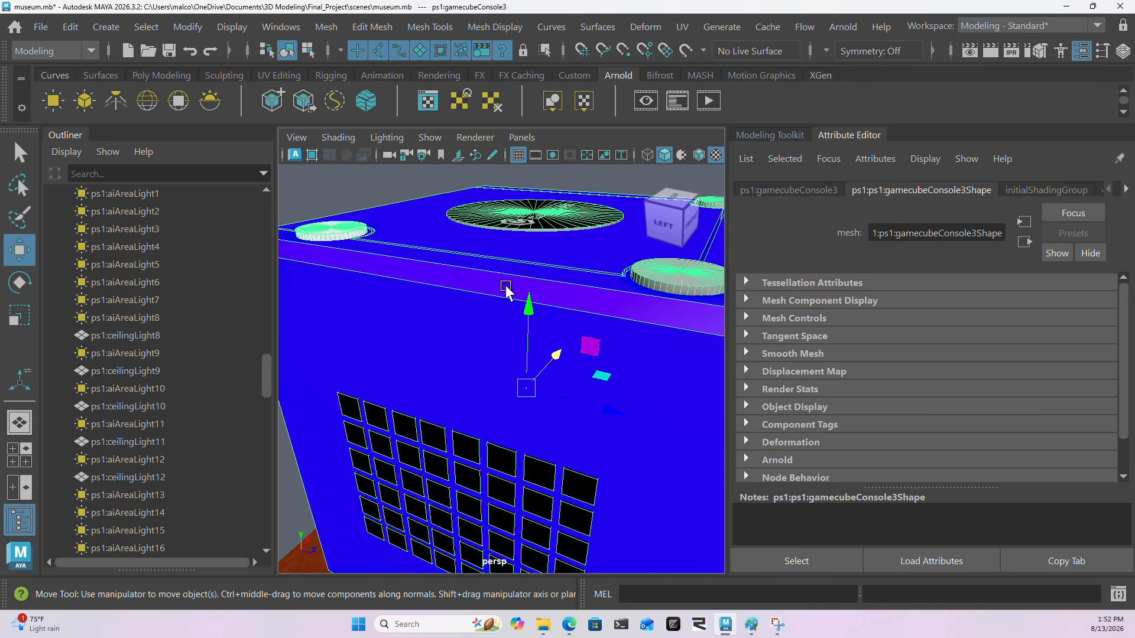
Step: Examine the GameCube console's top from above and select a face of the logo disc
alt+drag(506, 483, 574, 308)
alt+drag(462, 297, 443, 459)
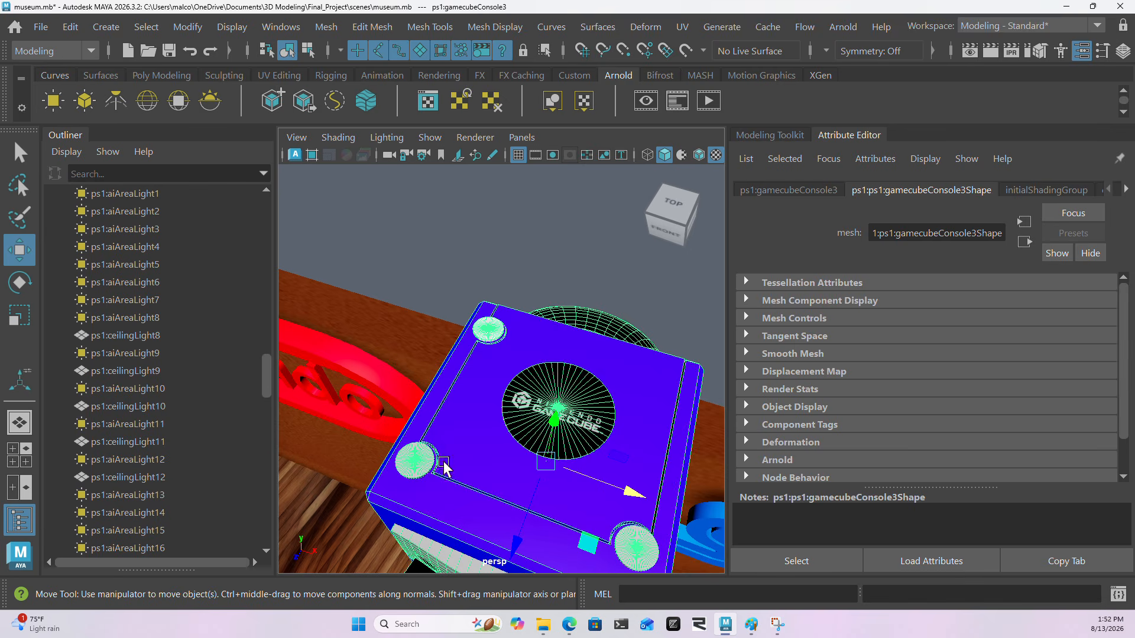
alt+drag(444, 469, 548, 418)
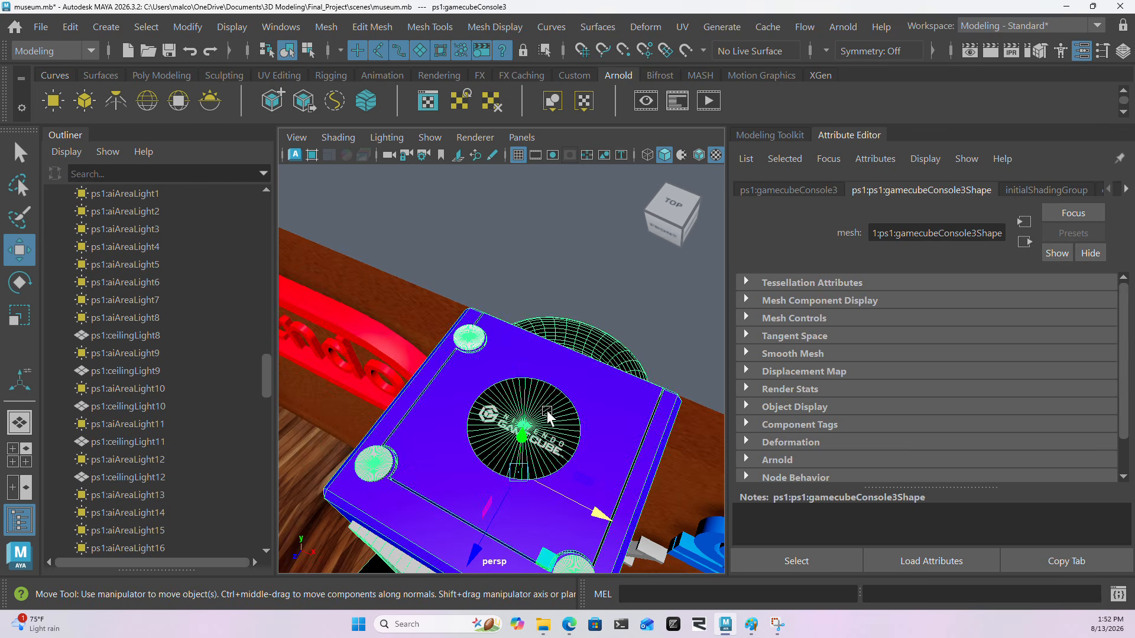
scroll(551, 422, up, 5)
scroll(544, 349, up, 5)
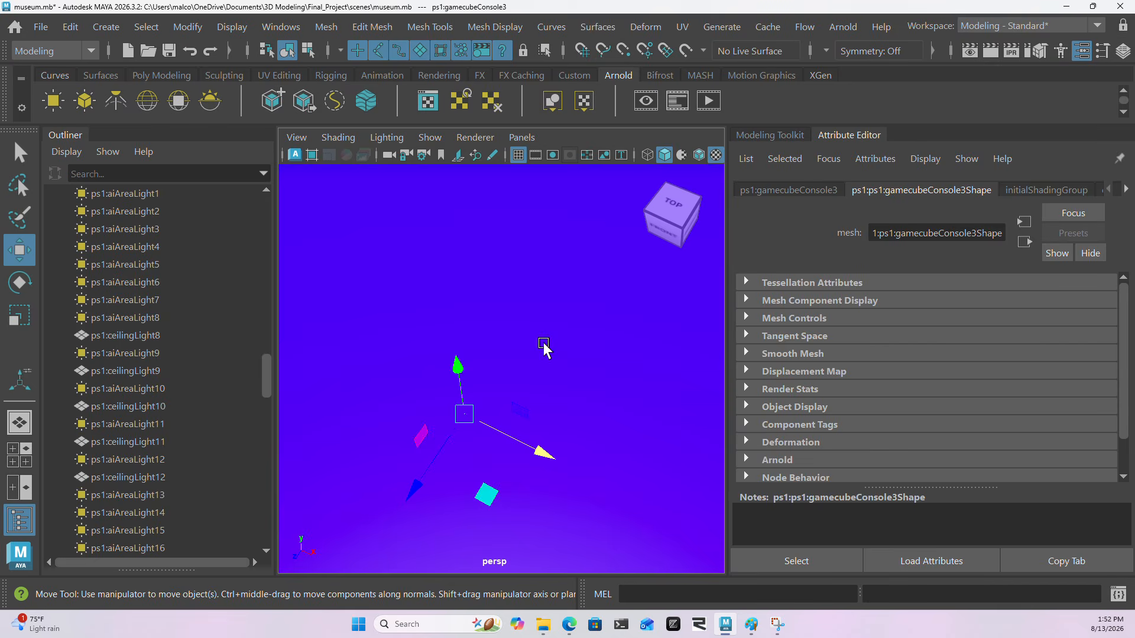
scroll(544, 348, down, 3)
right_drag(481, 229, 468, 179)
click(556, 260)
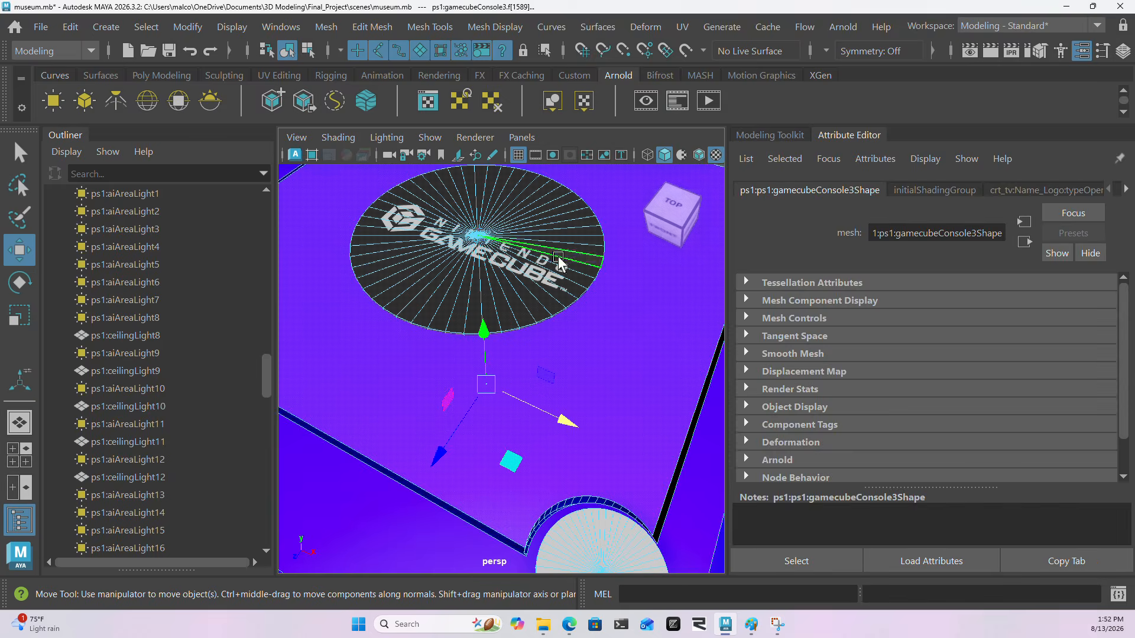
alt+drag(641, 317, 454, 473)
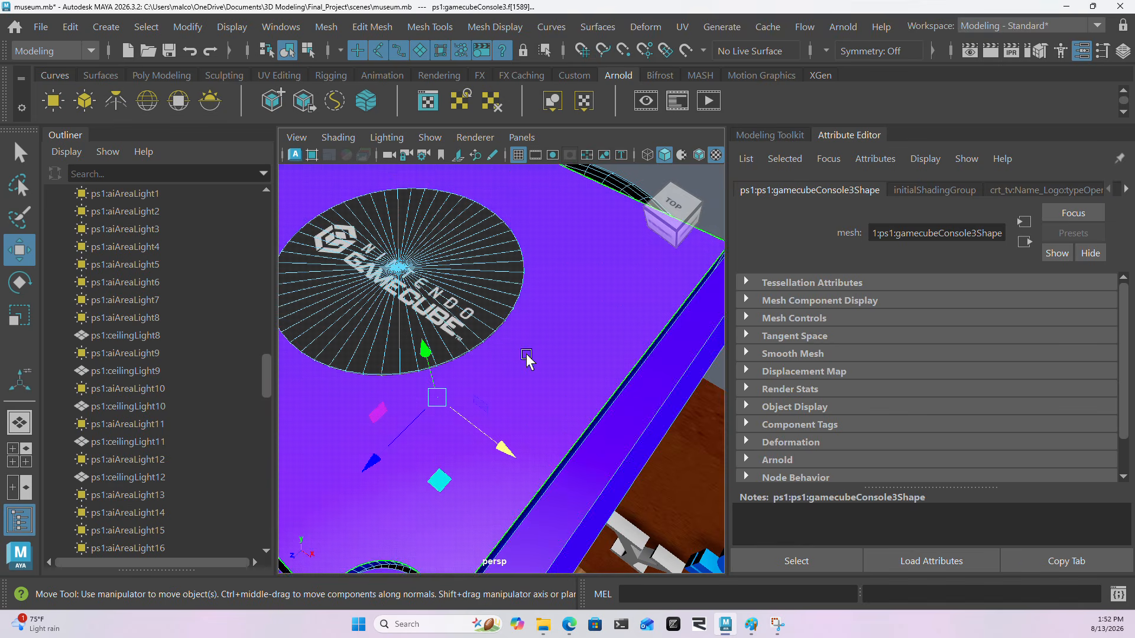
alt+drag(526, 358, 582, 391)
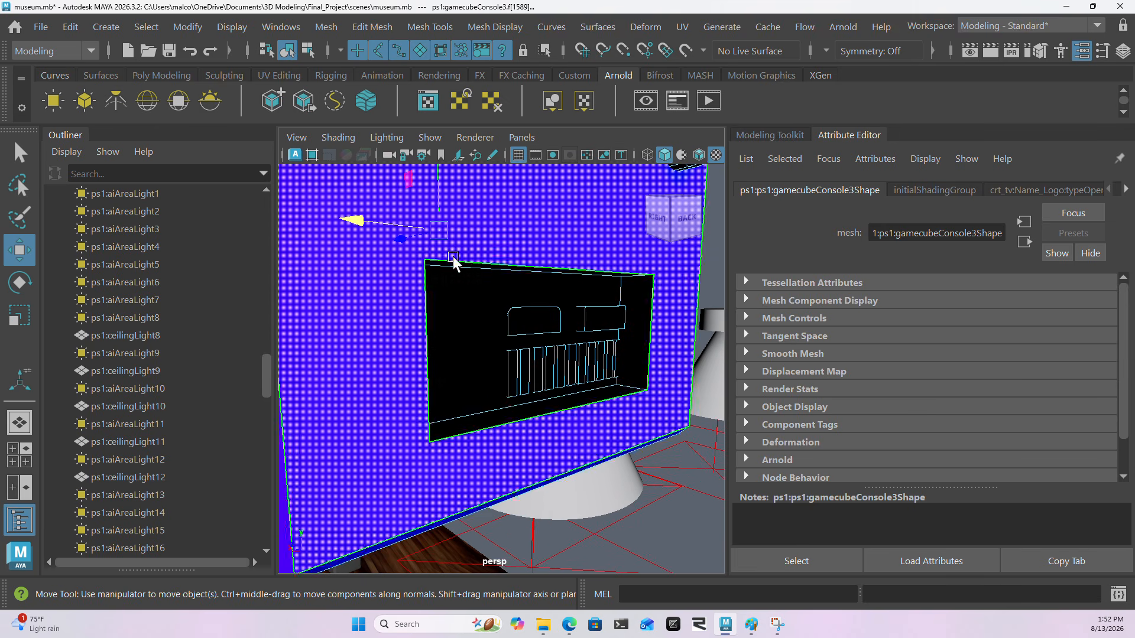
Step: Examine the recessed port bay on the console's back, selecting faces inside it
alt+drag(571, 302, 495, 366)
click(594, 318)
click(494, 371)
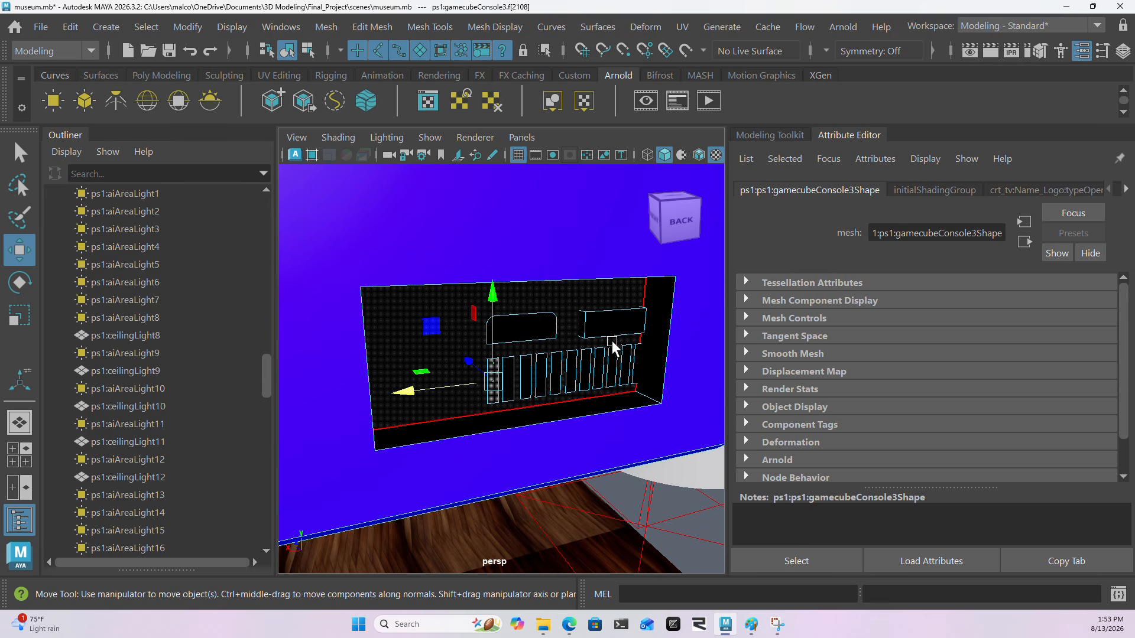
alt+drag(507, 383, 559, 395)
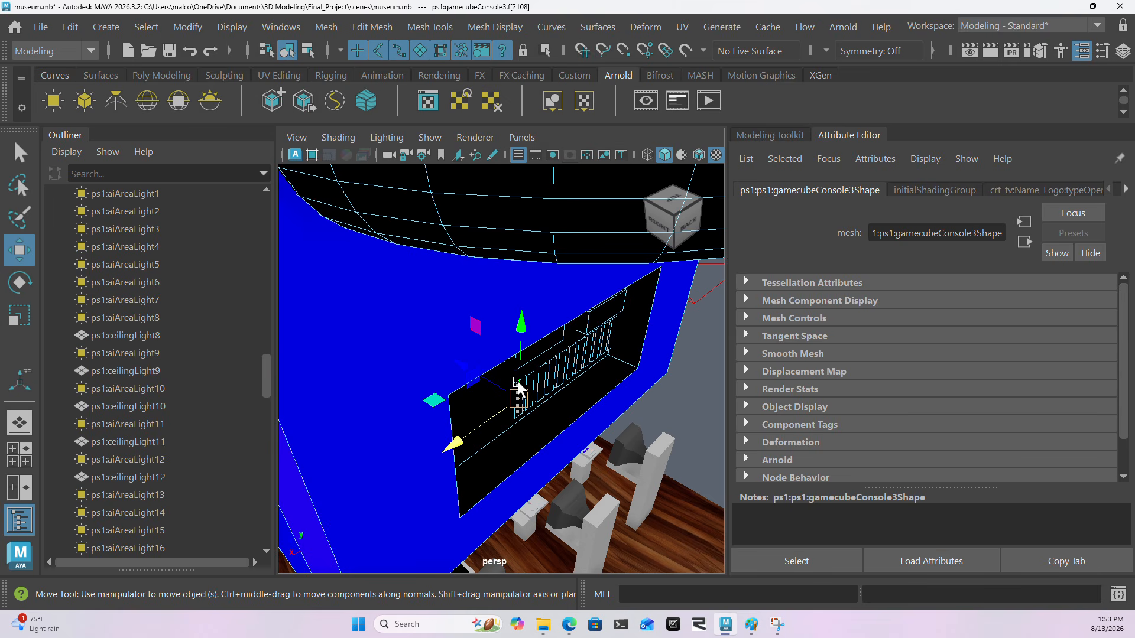
Step: Examine the curved carrying handle on the console's back, return to object selection, and view the front panel again
scroll(571, 325, down, 5)
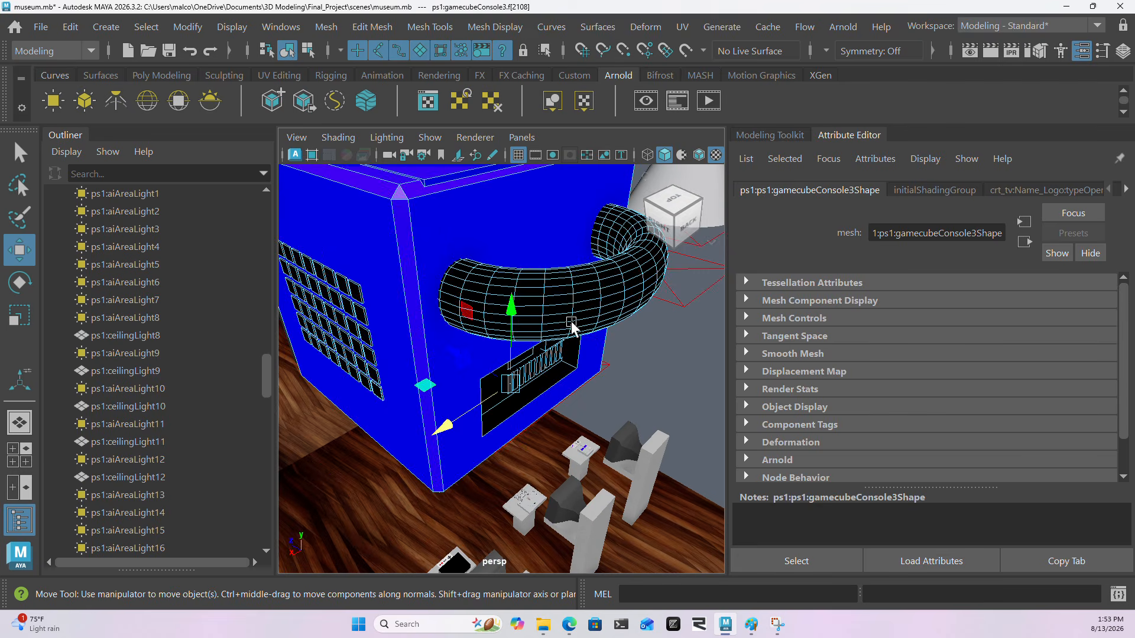
alt+drag(571, 287, 648, 386)
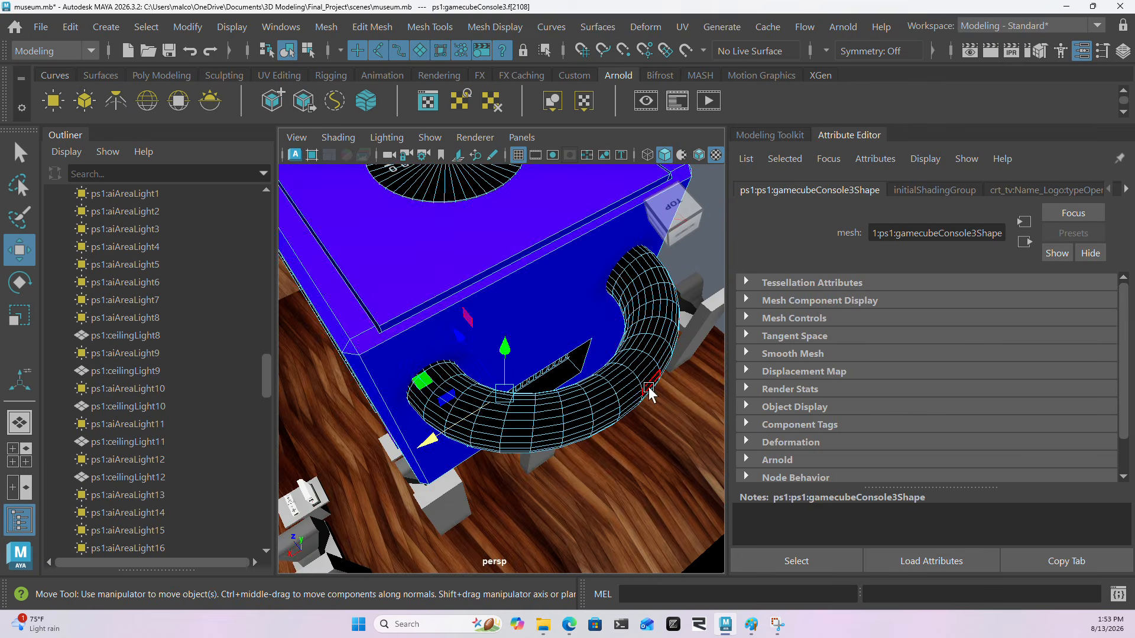
click(597, 395)
right_drag(629, 342, 697, 83)
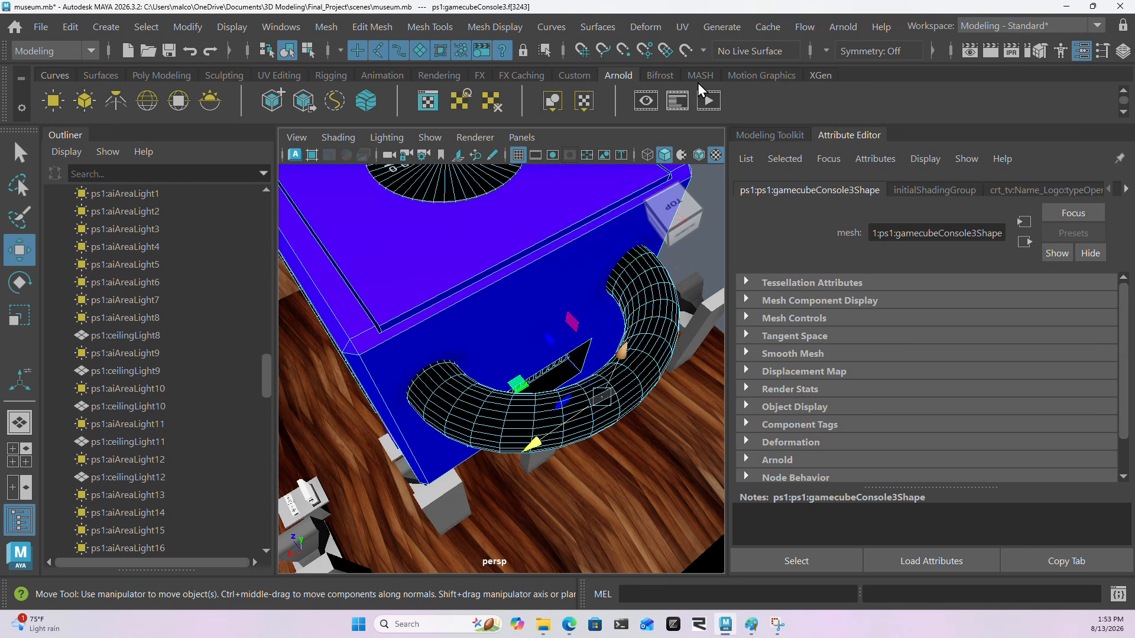
alt+drag(494, 368, 466, 455)
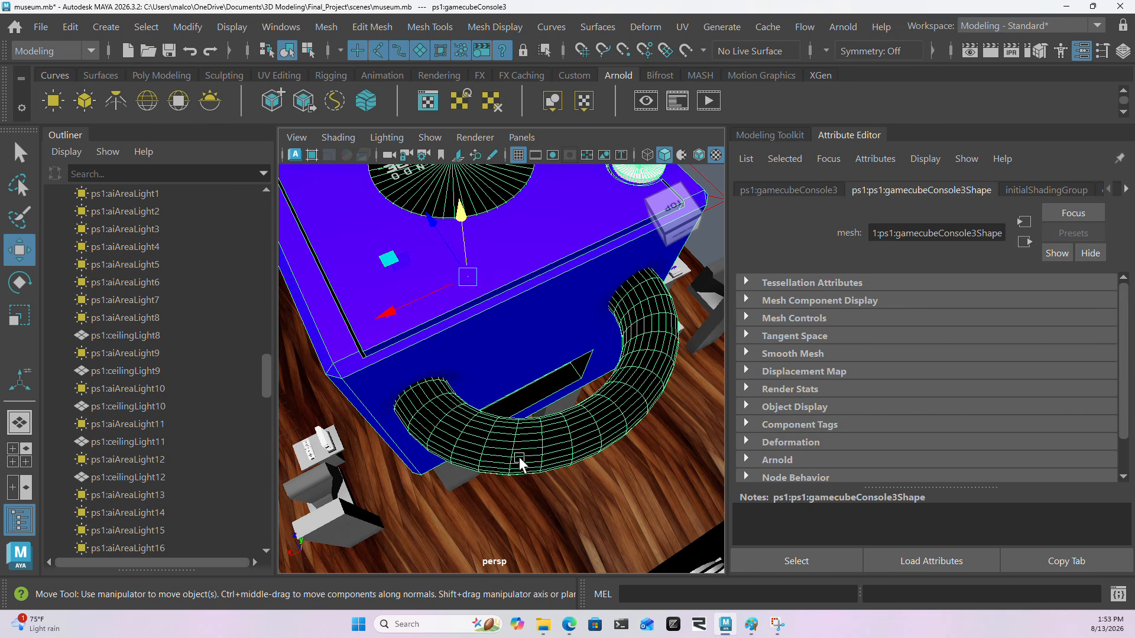
alt+drag(624, 345, 503, 404)
alt+drag(544, 356, 476, 472)
scroll(444, 452, down, 5)
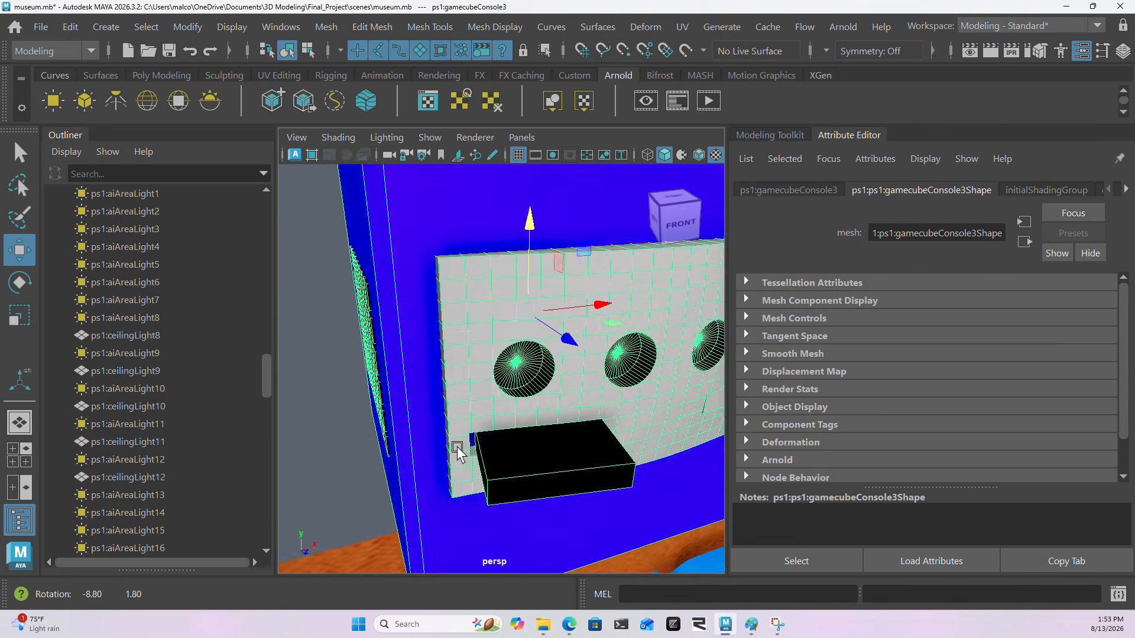
scroll(516, 449, down, 3)
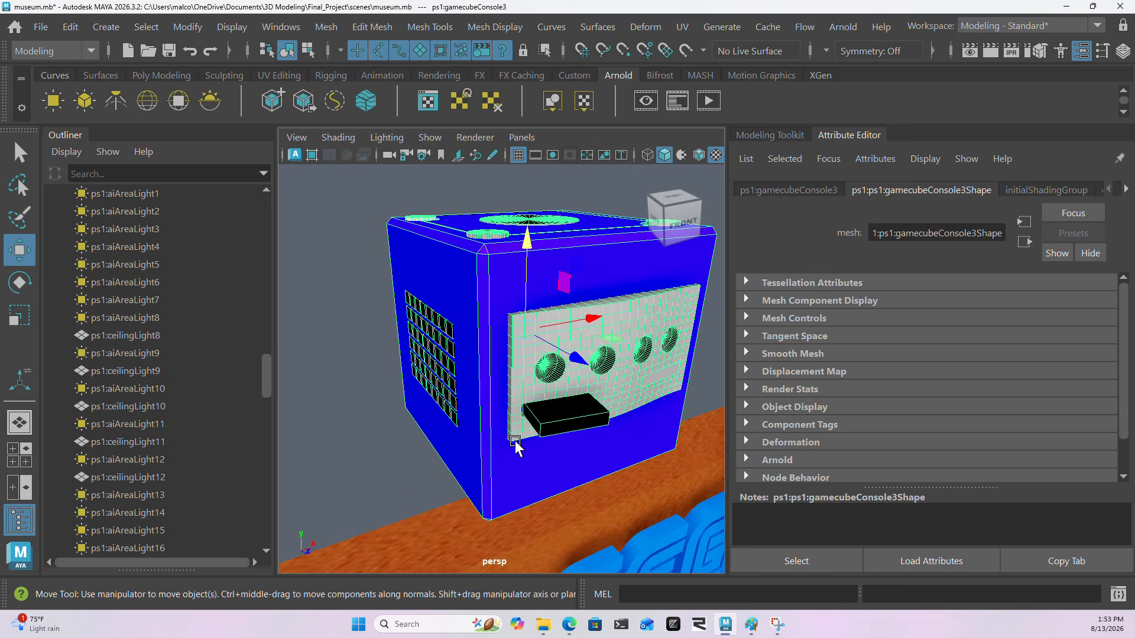
Step: Go to the museum's display stands, then select and frame the white Wii console for a close look
scroll(515, 442, down, 5)
alt+middle_drag(627, 430, 330, 273)
alt+middle_drag(461, 473, 478, 378)
alt+middle_drag(562, 455, 638, 225)
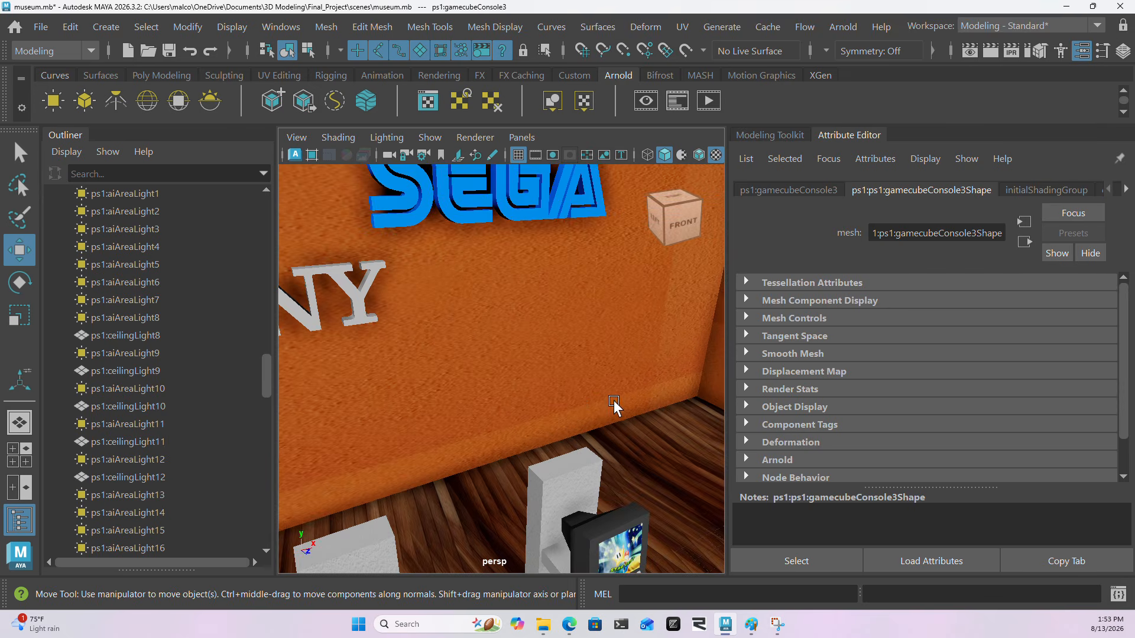
alt+middle_drag(613, 406, 637, 325)
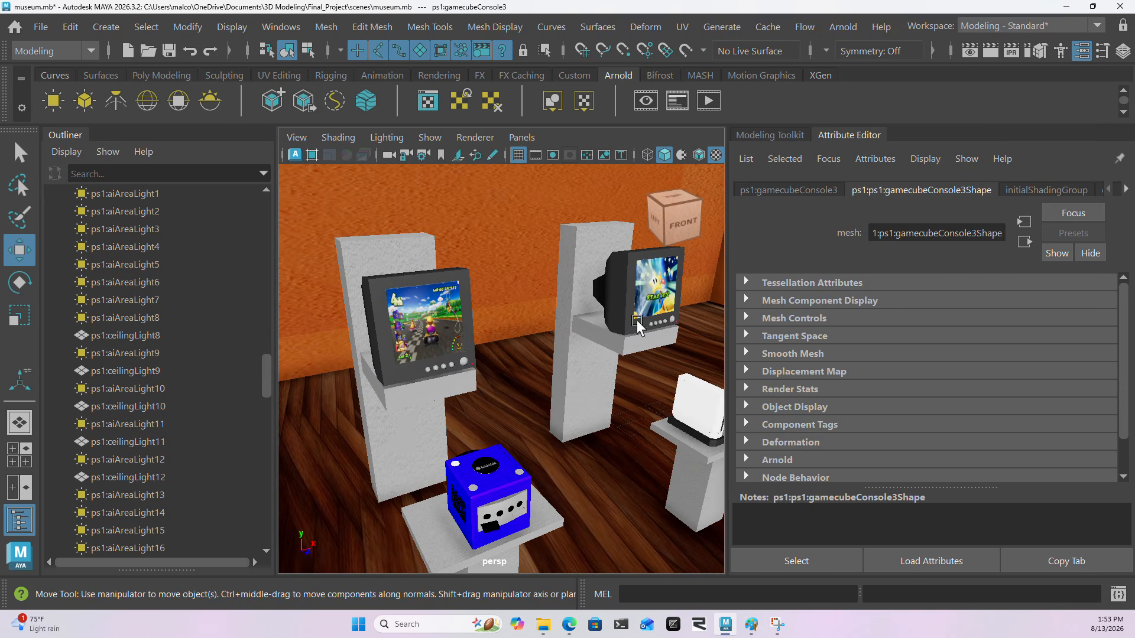
click(695, 408)
key(f)
alt+drag(608, 381, 594, 383)
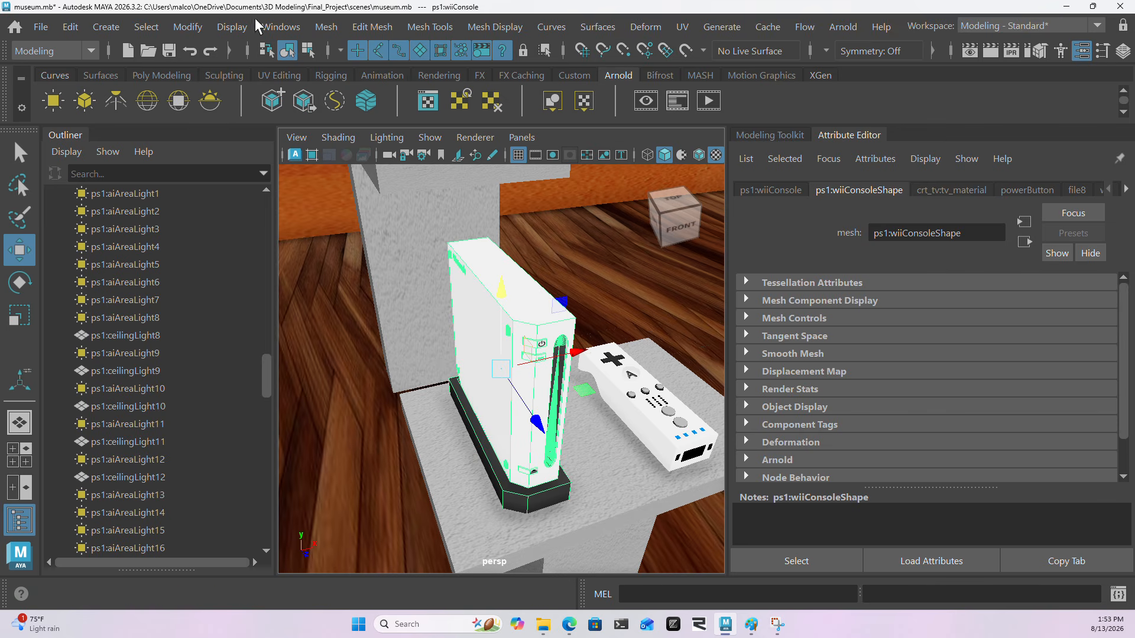
Step: Create a polygon cube and place it beside the Wii stand as a tall upright block
click(113, 27)
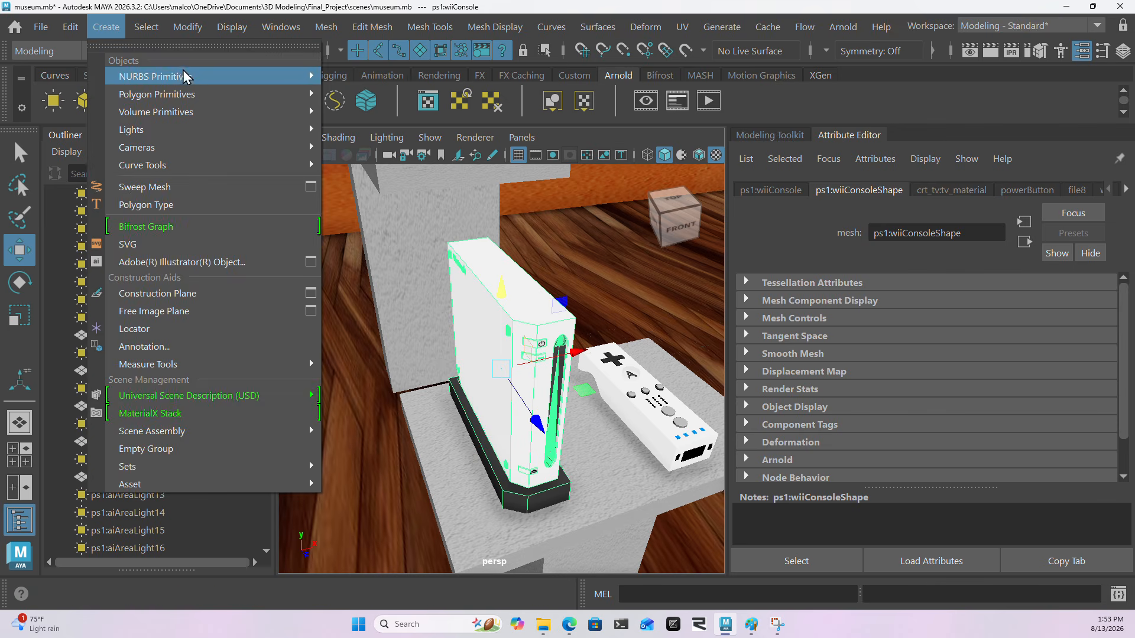
mouse_move(118, 24)
mouse_move(180, 94)
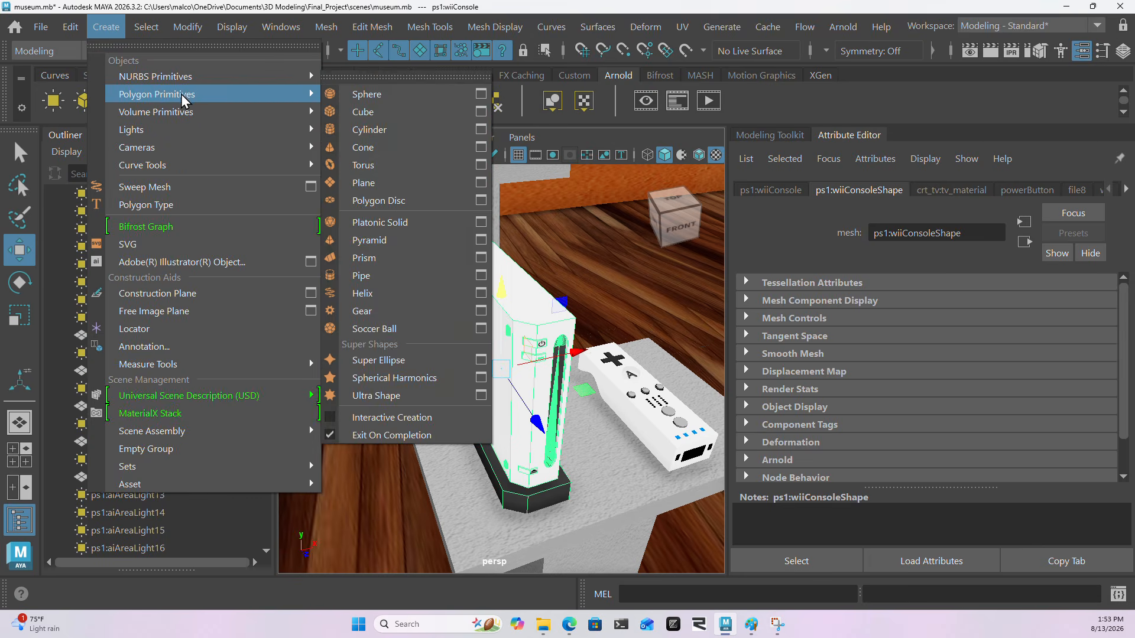
click(372, 94)
scroll(533, 225, down, 12)
scroll(534, 230, up, 4)
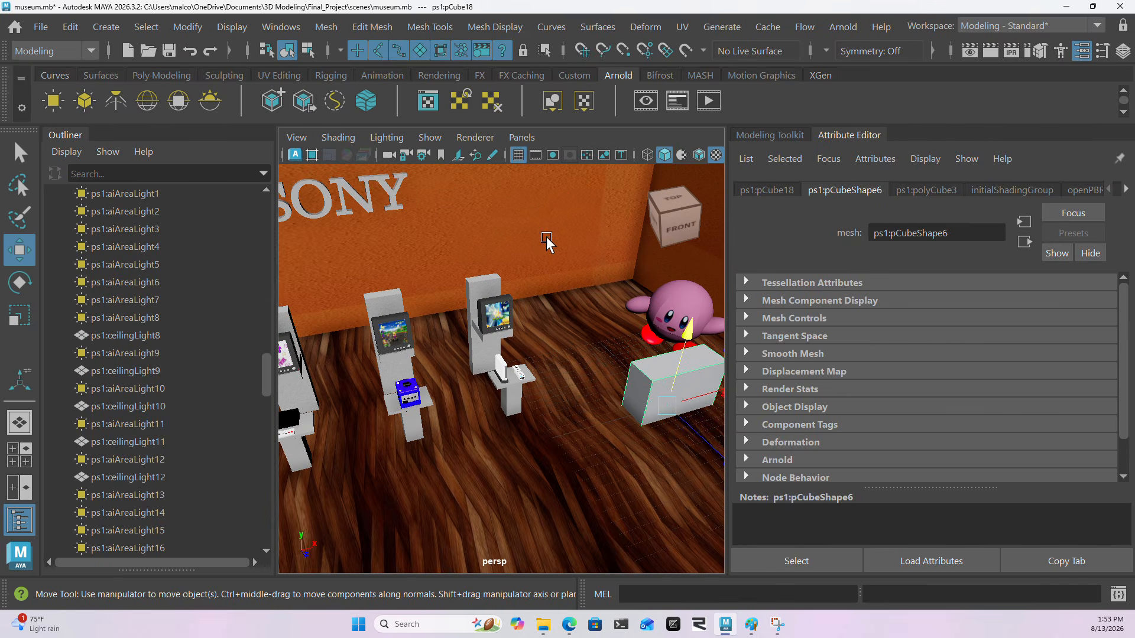
drag(680, 402, 586, 343)
Step: Bevel the tall block's near vertical edge with a fraction of 0.5 and 1 segment
right_click(600, 330)
right_drag(599, 329, 588, 118)
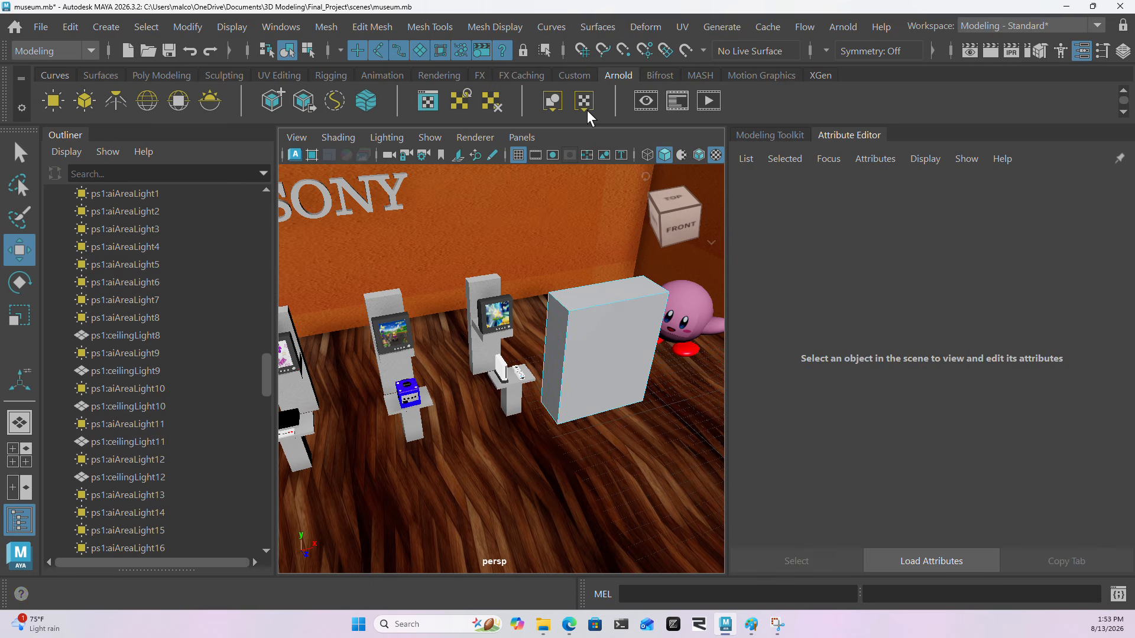
click(570, 324)
key(ctrl+b)
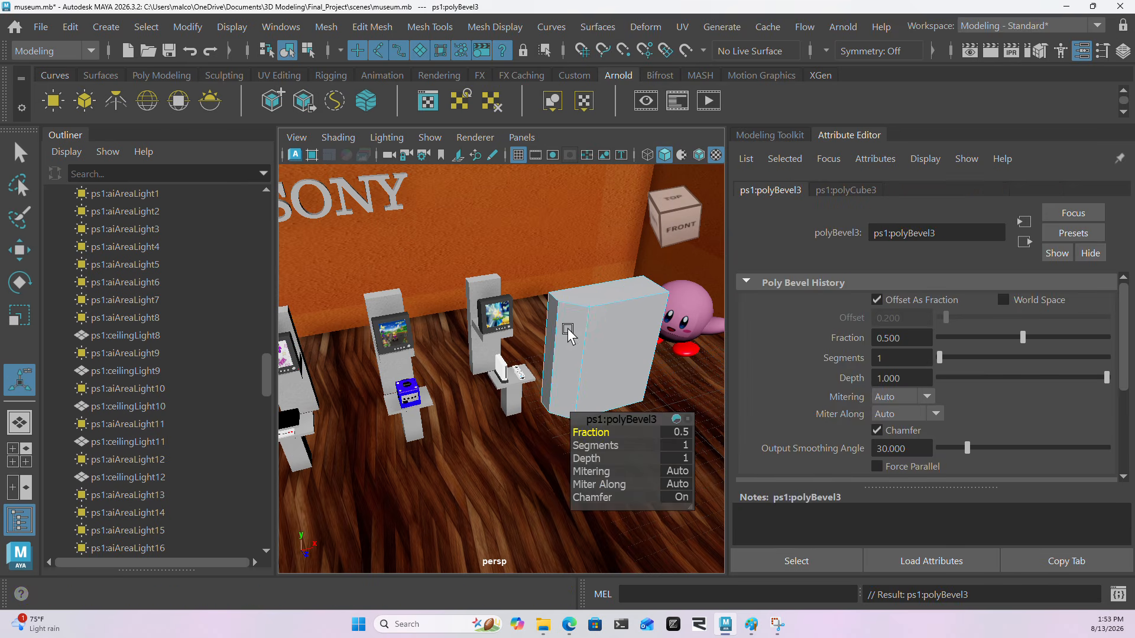
Step: Return to the white Wii console on its stand and bring its front face into close view
scroll(594, 322, up, 4)
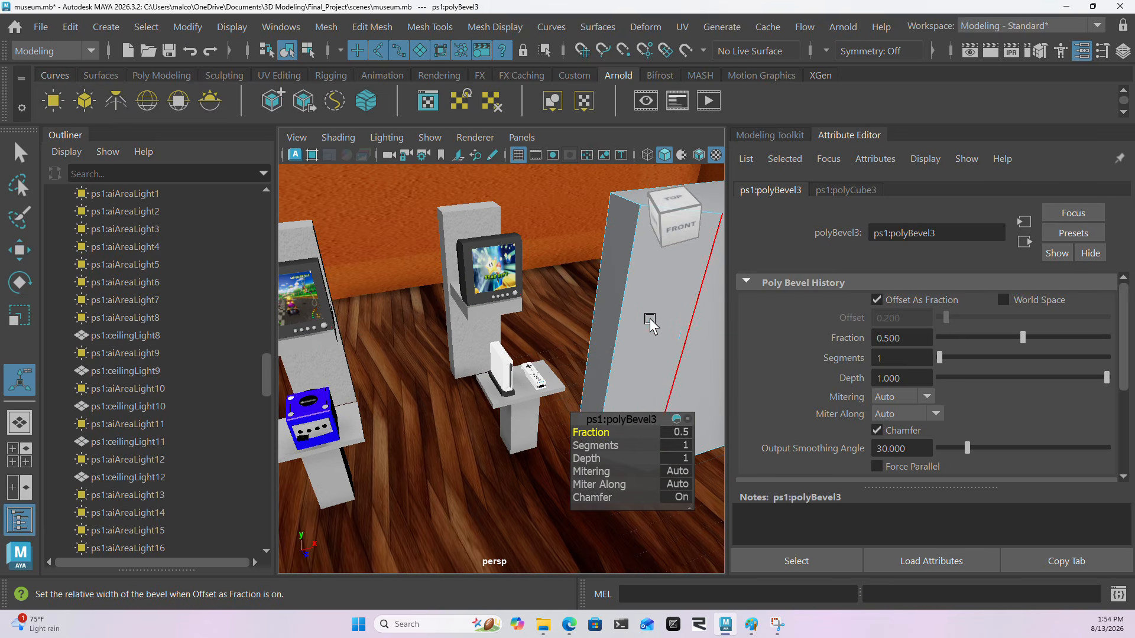
scroll(567, 414, up, 5)
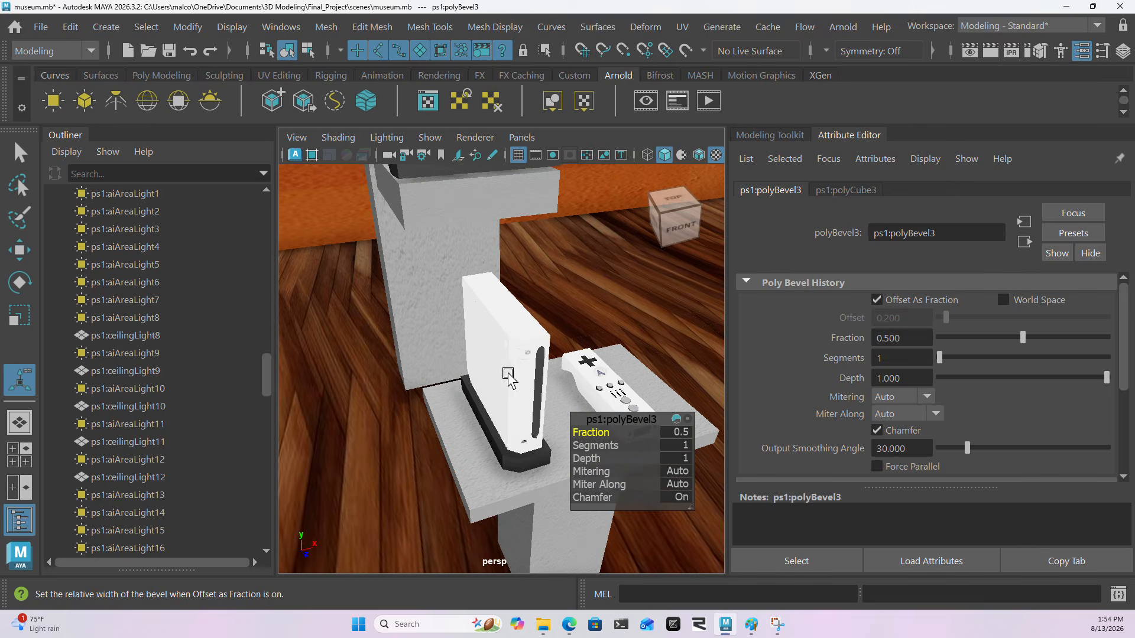
alt+drag(508, 378, 515, 420)
alt+drag(499, 379, 569, 372)
scroll(560, 360, up, 6)
alt+drag(570, 317, 317, 271)
alt+middle_drag(317, 271, 373, 269)
click(314, 257)
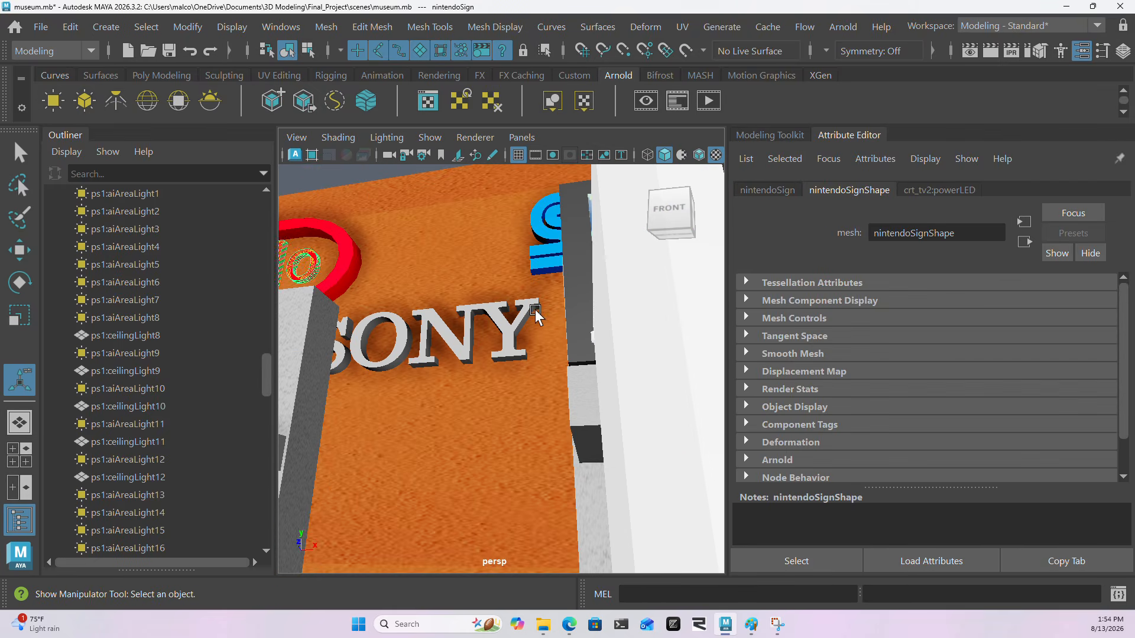
mouse_move(535, 309)
alt+mouse_down()
mouse_move(619, 325)
mouse_move(526, 317)
alt+mouse_up()
alt+drag(617, 361, 451, 304)
Step: Switch the Wii console to edge selection and inspect the edges around the disc slot's rounded end
right_drag(570, 194, 572, 175)
click(572, 197)
click(575, 239)
alt+drag(576, 244, 520, 382)
click(514, 507)
click(532, 354)
click(500, 242)
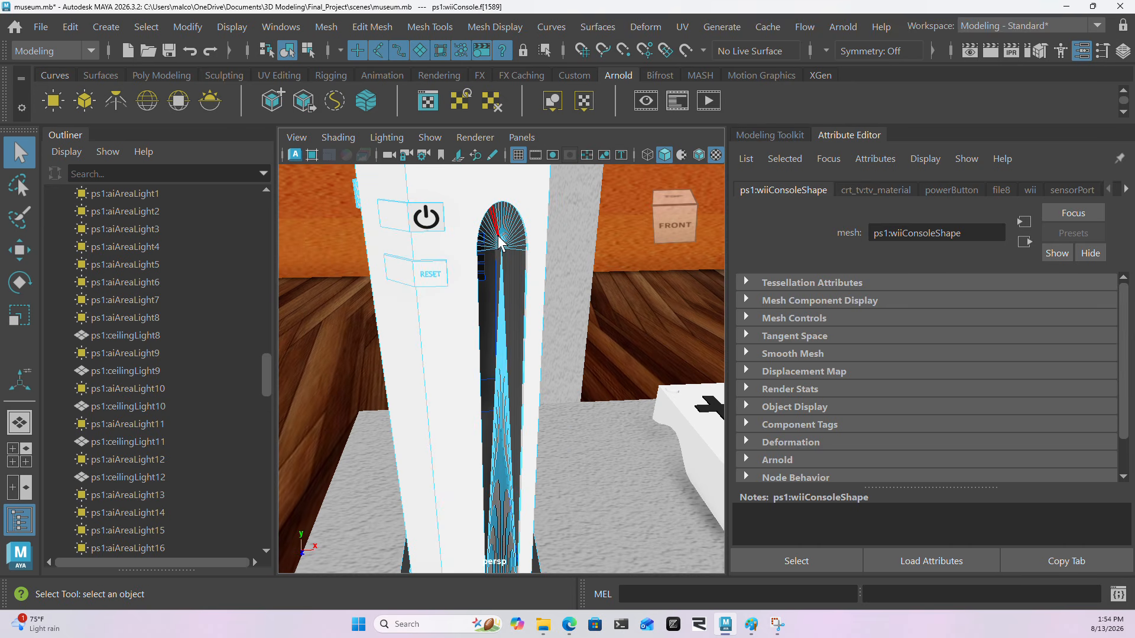
scroll(467, 235, down, 5)
scroll(467, 235, up, 5)
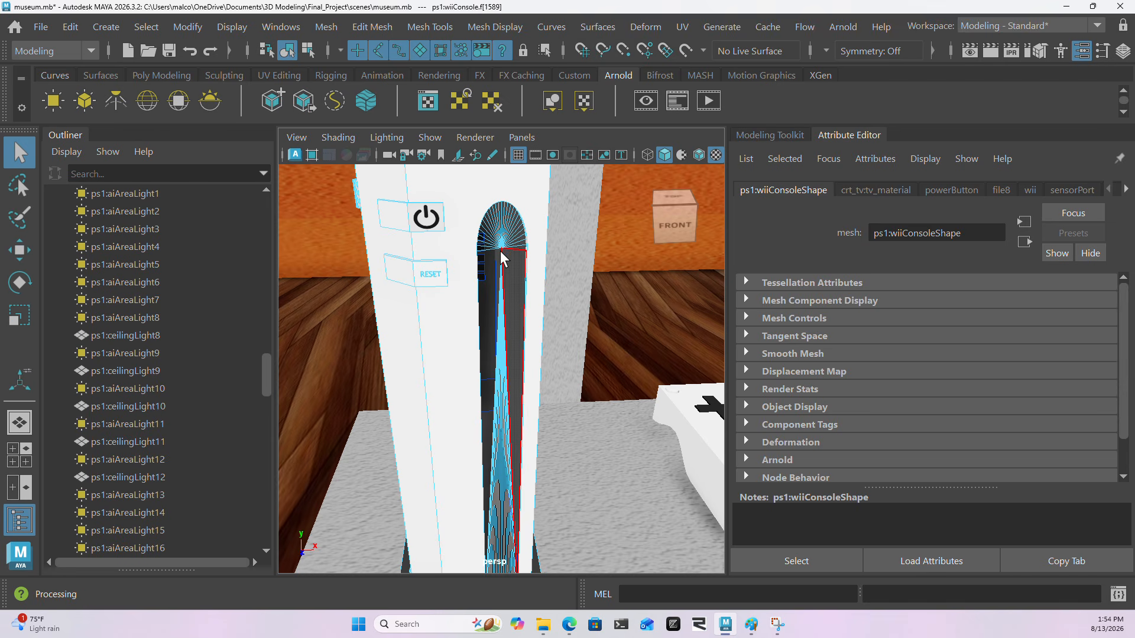
Step: Examine the ports and square vent holes cut into the back of the Wii console
alt+drag(470, 169, 435, 278)
alt+middle_drag(634, 270, 526, 319)
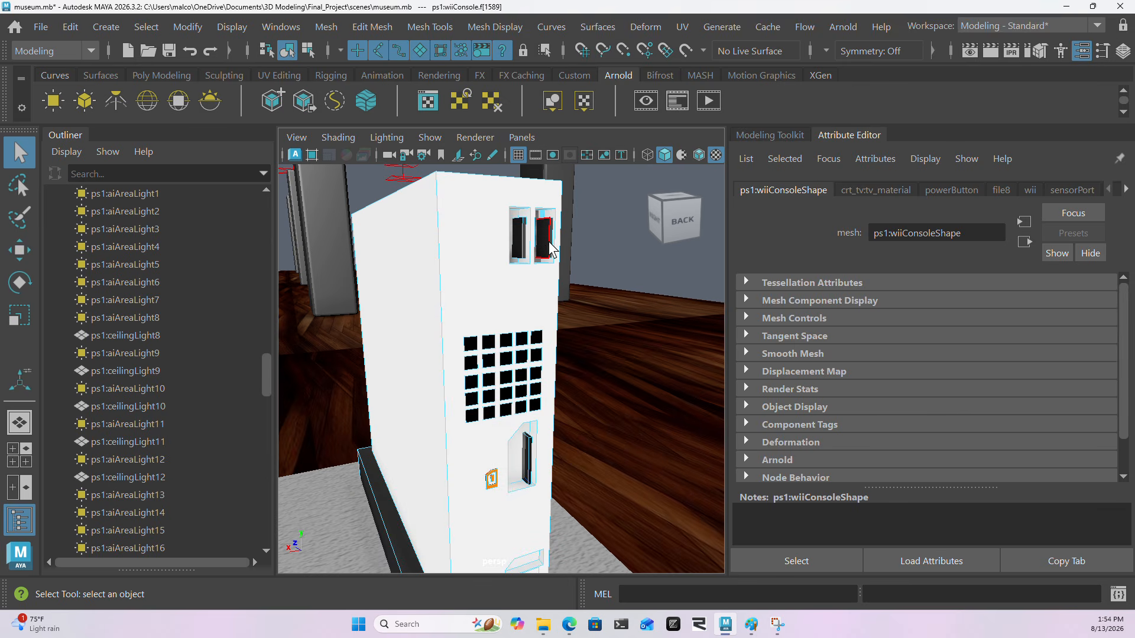
alt+drag(539, 462, 528, 448)
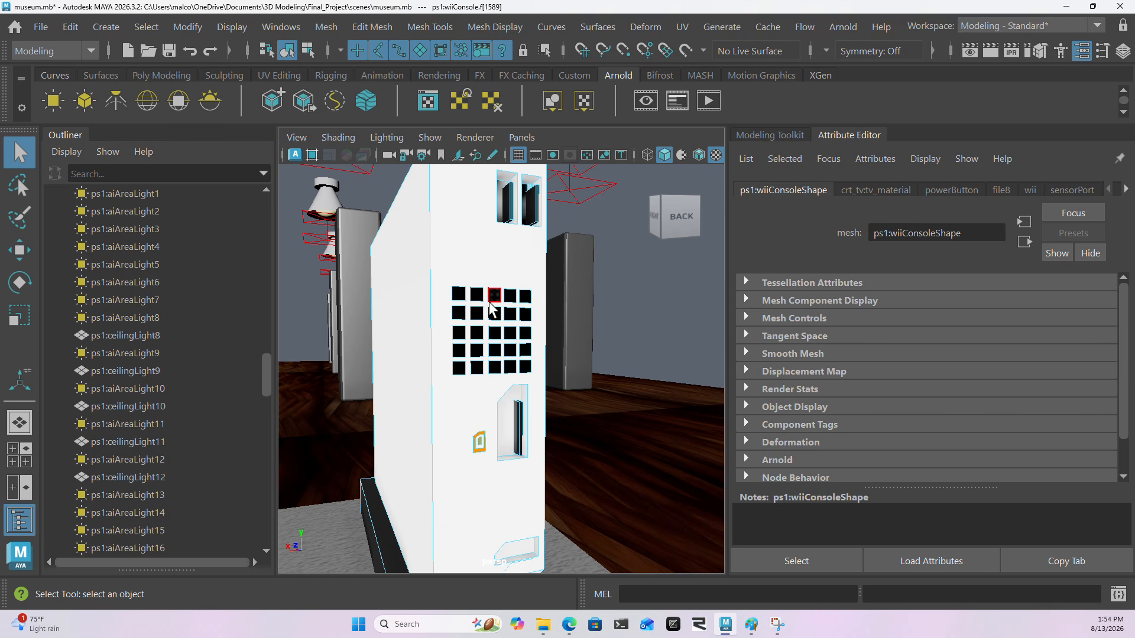
Step: Go to the Wii Remote beside the console and select it to show its wireframe
alt+middle_drag(403, 394, 550, 338)
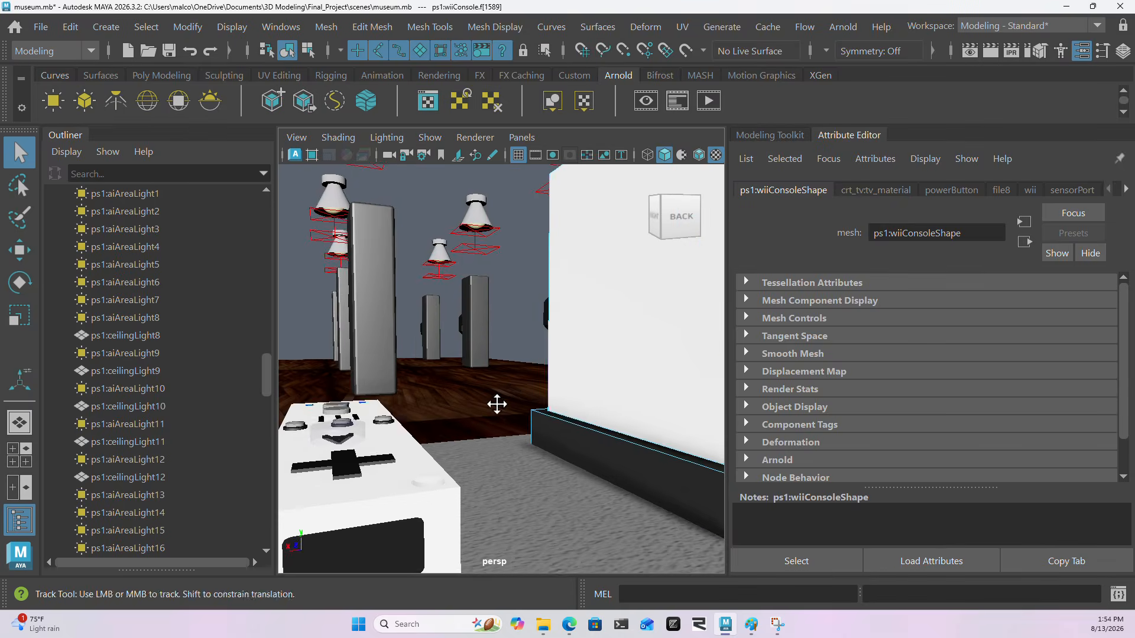
alt+middle_drag(496, 405, 452, 417)
alt+middle_drag(520, 340, 594, 299)
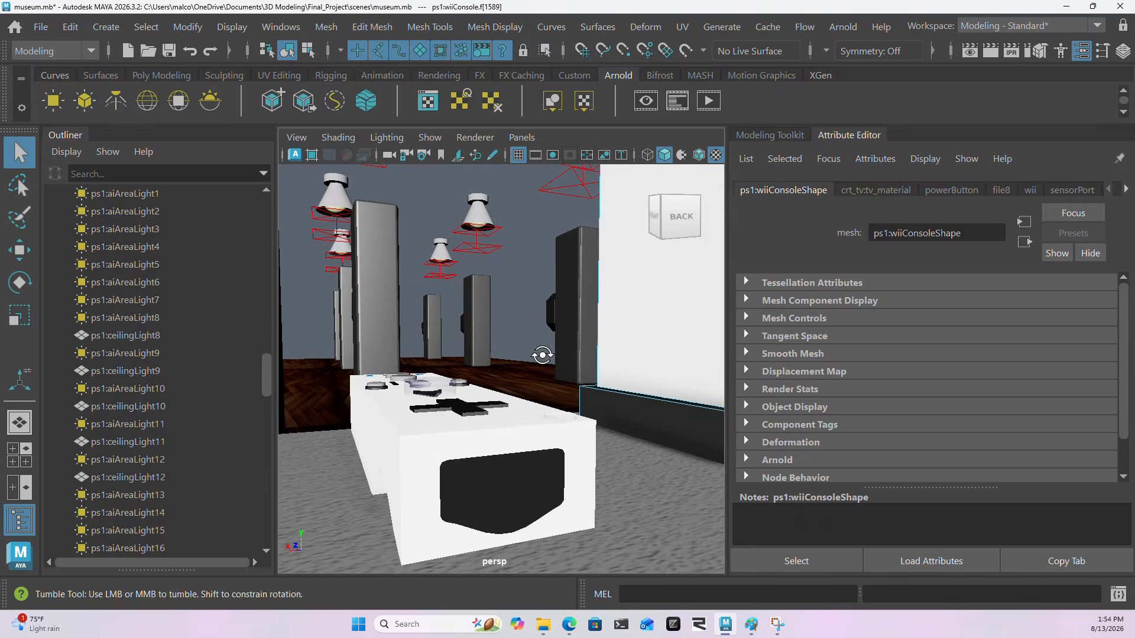
alt+drag(542, 355, 636, 372)
alt+drag(576, 410, 716, 431)
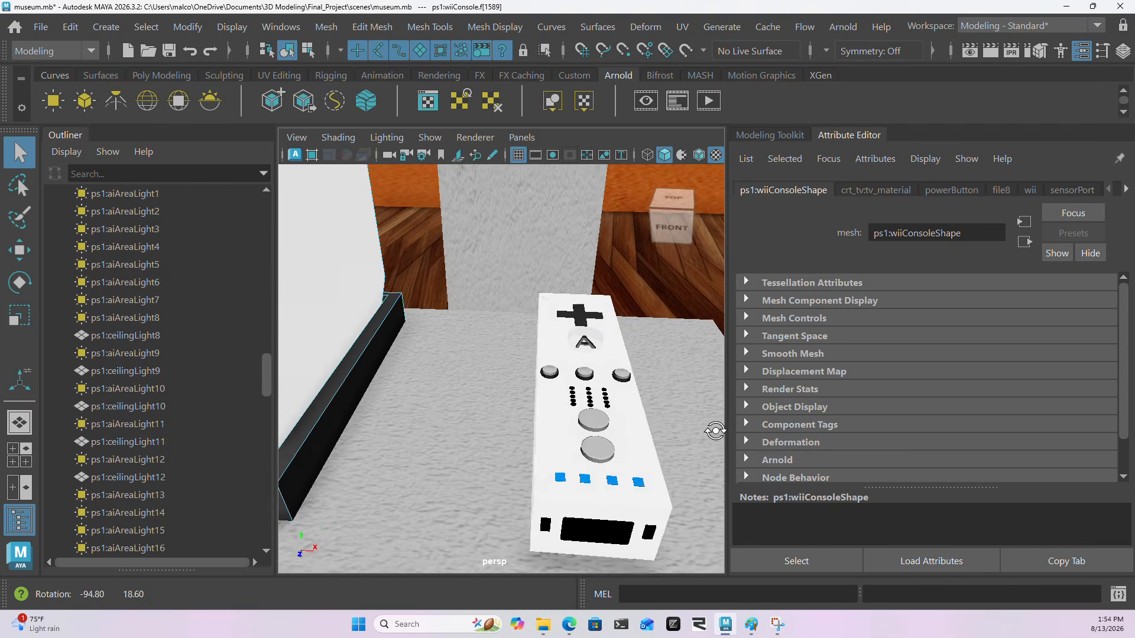
alt+middle_drag(616, 329, 549, 336)
scroll(548, 346, up, 3)
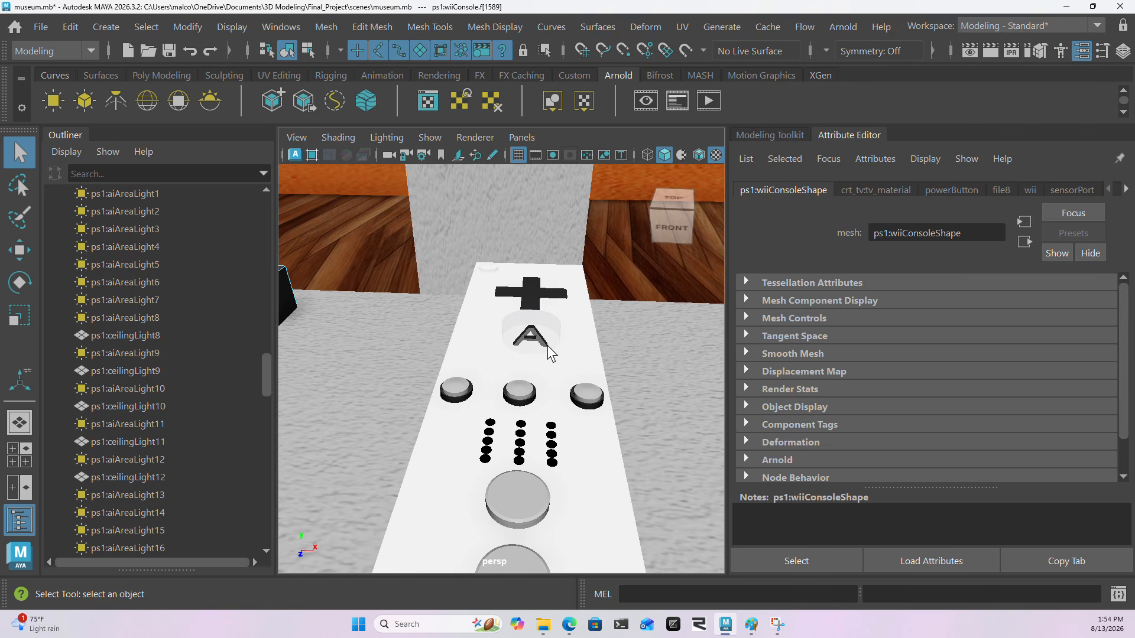
alt+drag(556, 346, 520, 354)
click(495, 432)
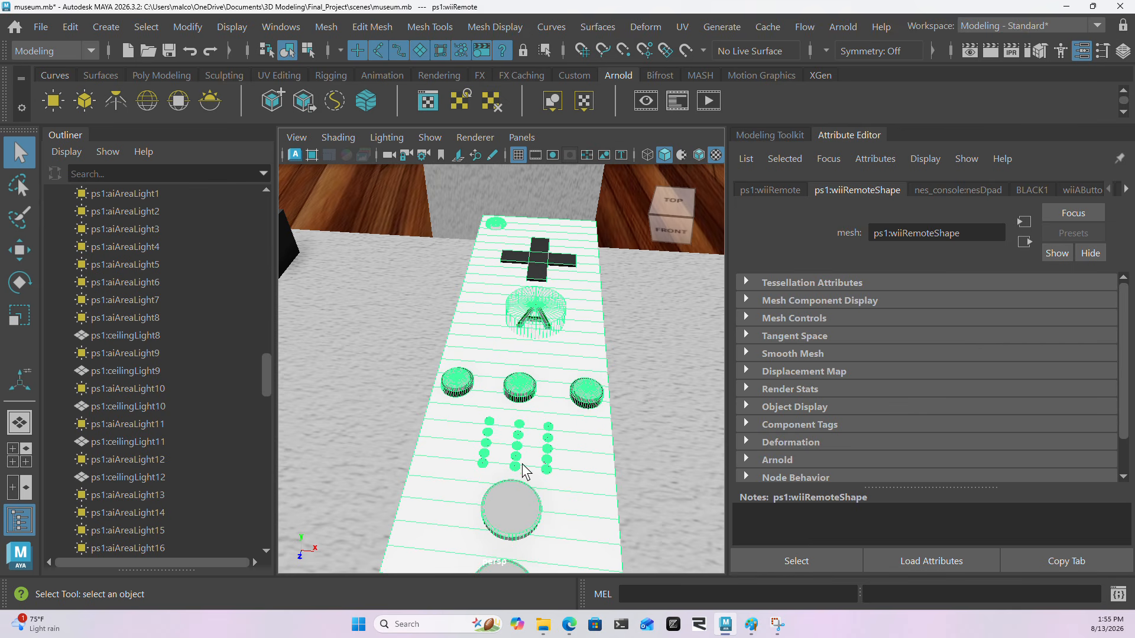
Step: Examine the three small round buttons and the rows of speaker holes on the Wii Remote
alt+middle_drag(527, 516, 528, 366)
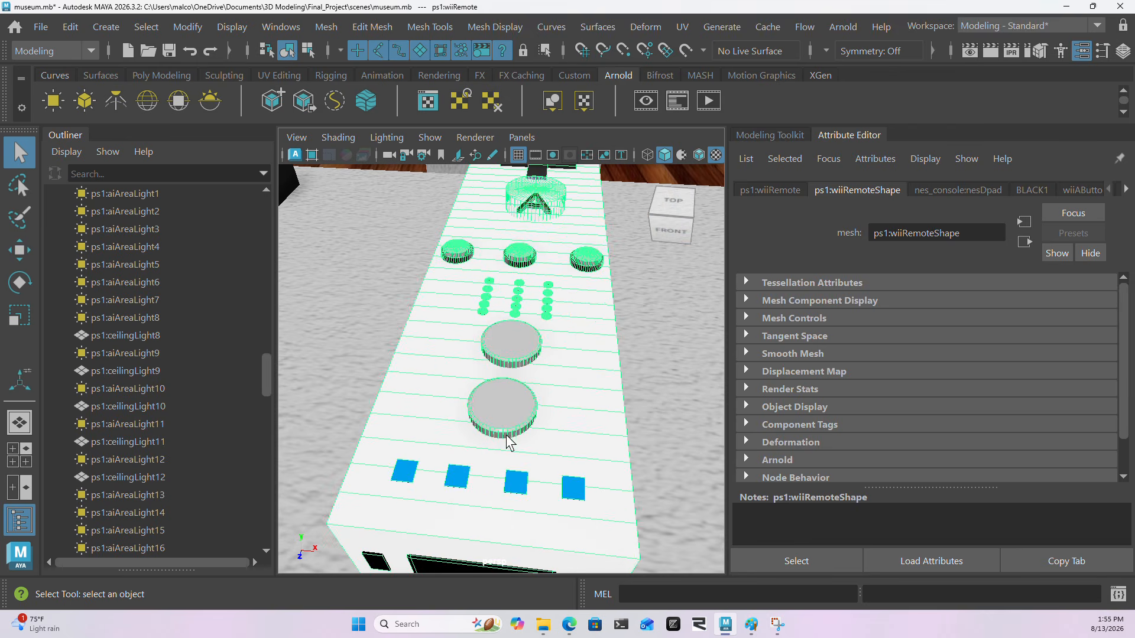
scroll(511, 413, up, 5)
scroll(516, 387, down, 3)
scroll(502, 378, down, 1)
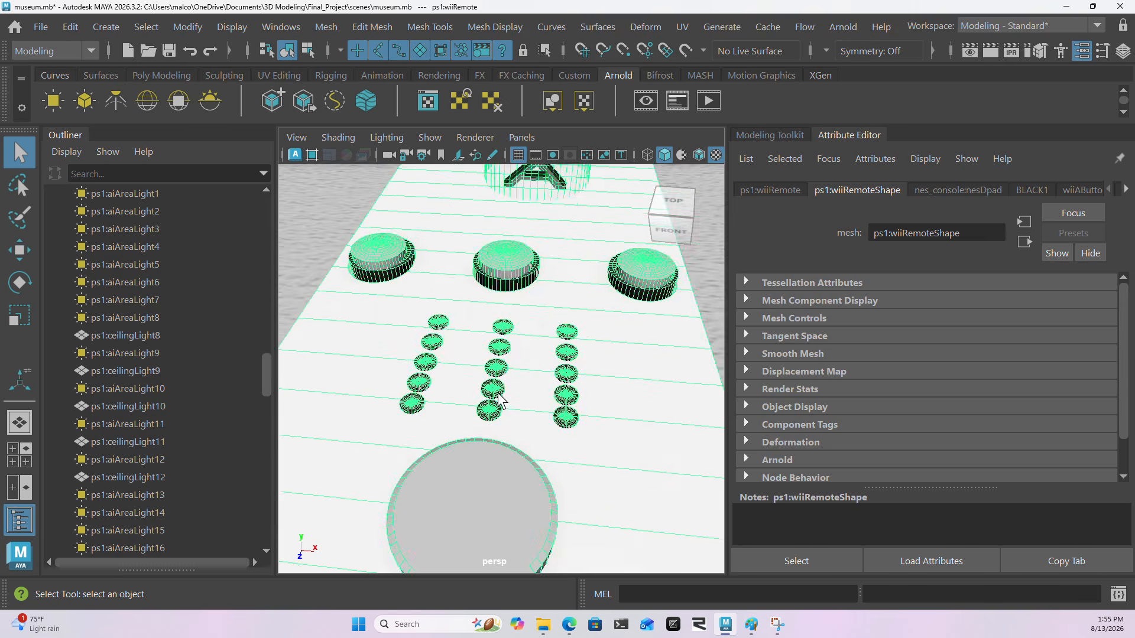
alt+drag(499, 400, 561, 290)
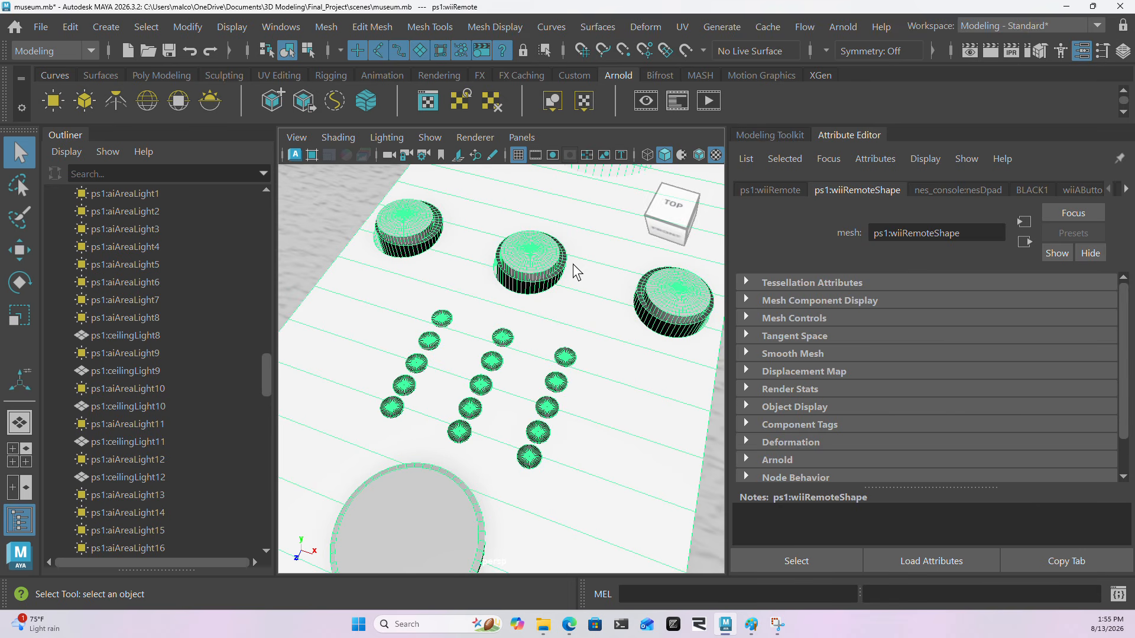
alt+middle_drag(588, 328, 606, 281)
Step: Inspect the Wii Remote's blue indicator lights, the connector cutouts at one end, and the black sensor window at the other
scroll(606, 281, down, 6)
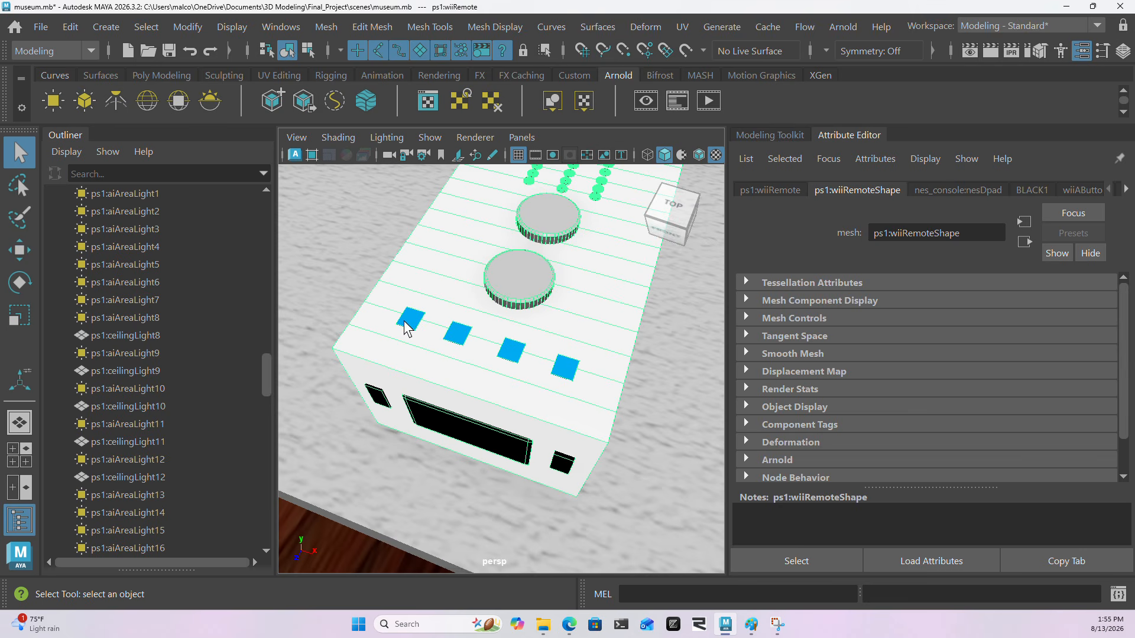
alt+drag(583, 408, 494, 370)
alt+drag(474, 332, 495, 394)
alt+drag(615, 319, 435, 289)
alt+middle_drag(666, 357, 581, 378)
scroll(581, 378, up, 3)
alt+drag(581, 378, 489, 292)
scroll(486, 284, down, 6)
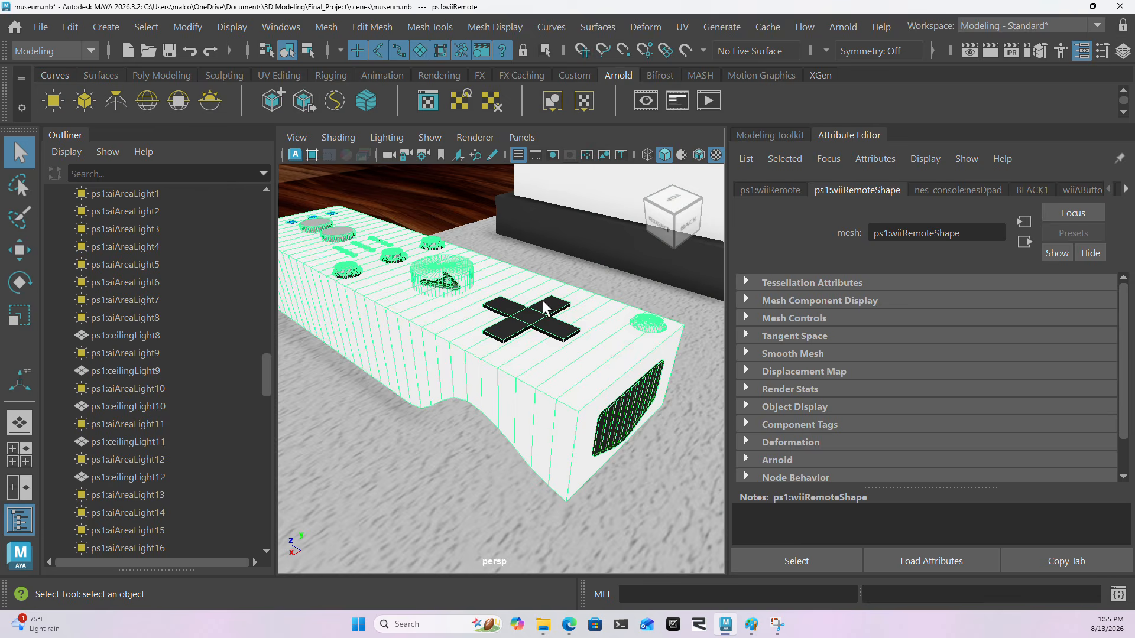
alt+middle_drag(587, 345, 519, 299)
scroll(519, 300, up, 5)
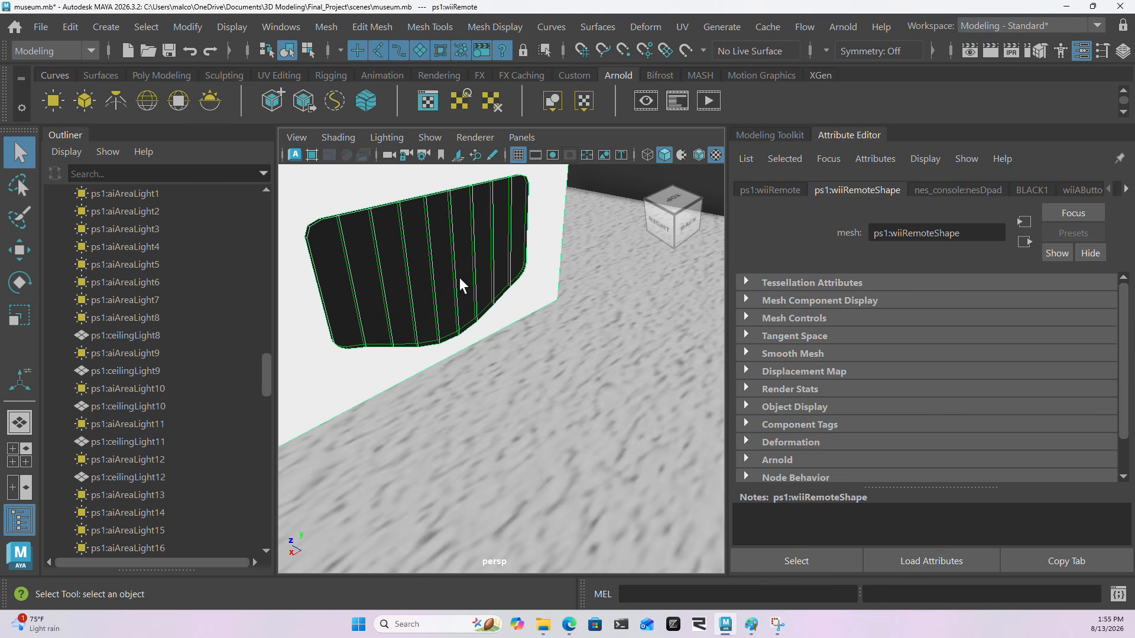
alt+middle_drag(459, 278, 609, 372)
Step: Examine the Wii Remote's transparent A button and the letter inside it, both with and without the remote's wireframe showing
alt+drag(464, 254, 537, 327)
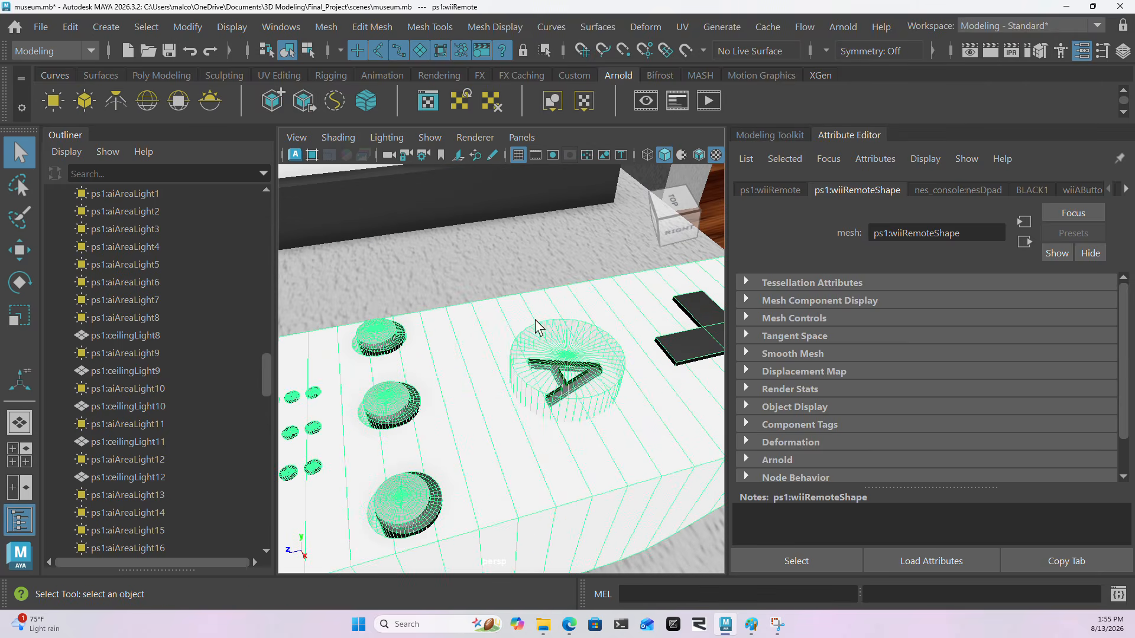
scroll(623, 360, up, 2)
scroll(620, 360, down, 1)
alt+middle_drag(620, 359, 561, 353)
click(503, 238)
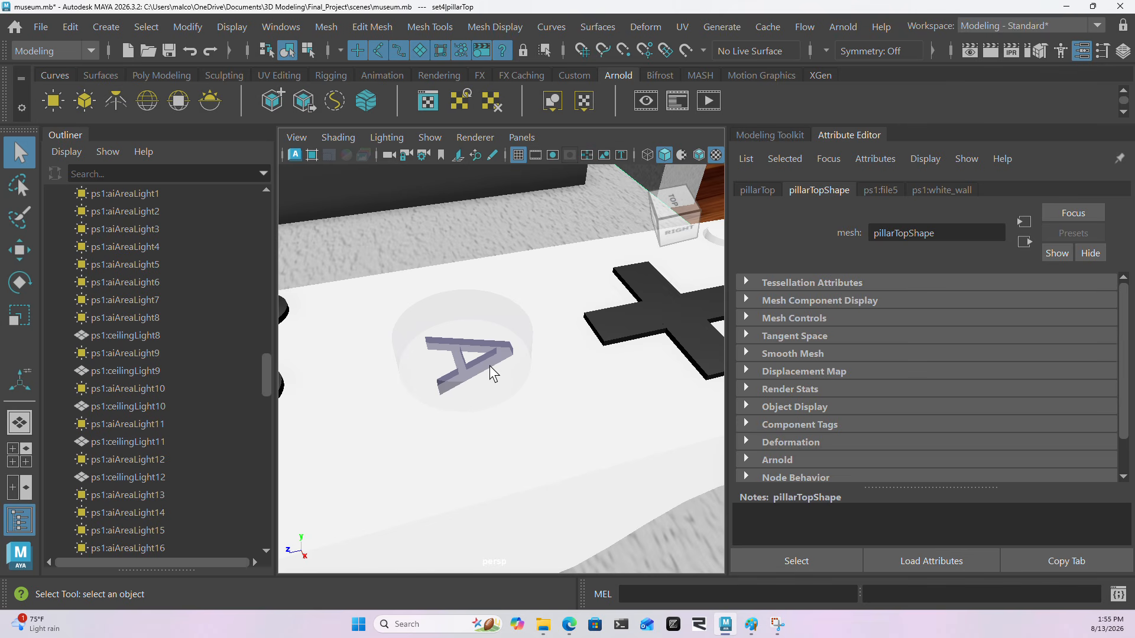
click(450, 330)
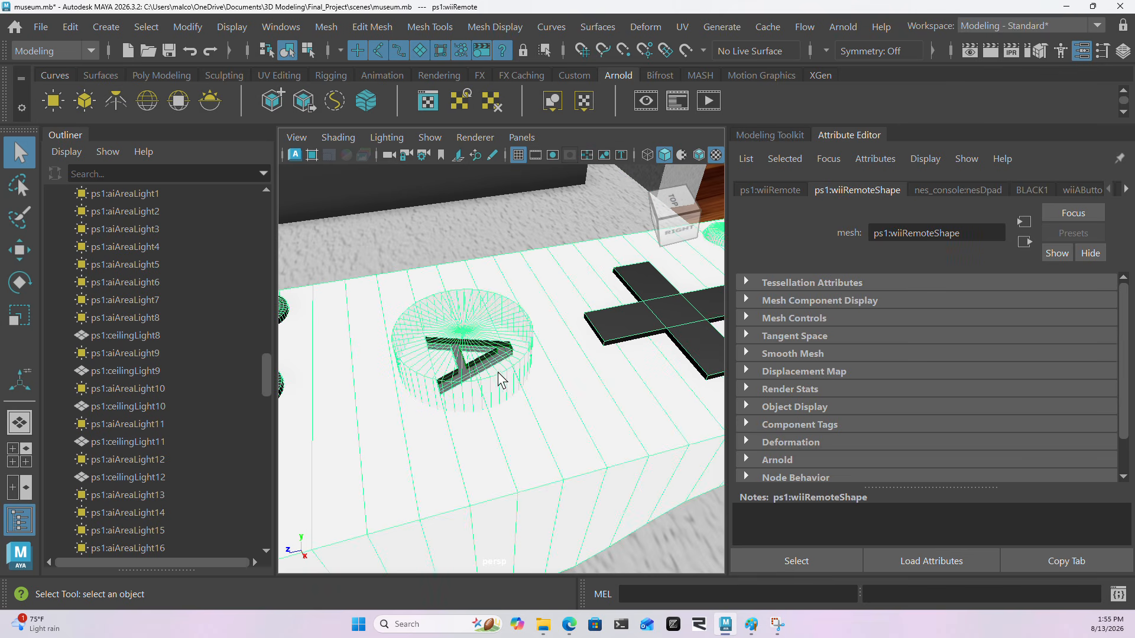
click(472, 225)
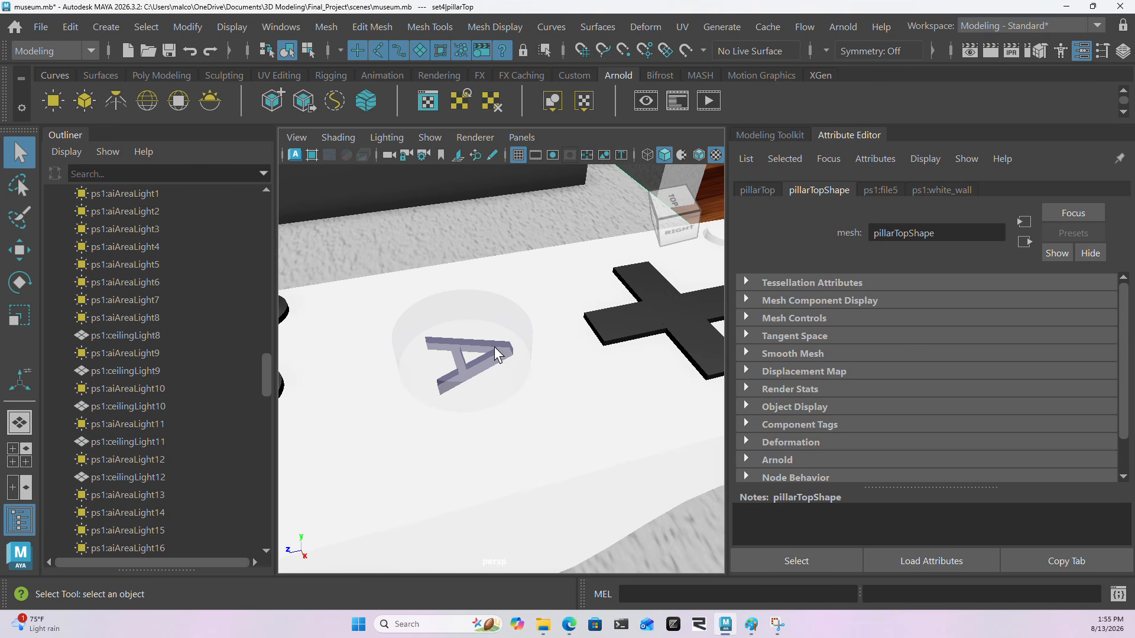
alt+drag(495, 354, 560, 338)
scroll(602, 328, up, 5)
alt+middle_drag(604, 313, 552, 371)
scroll(438, 365, up, 3)
scroll(553, 372, down, 4)
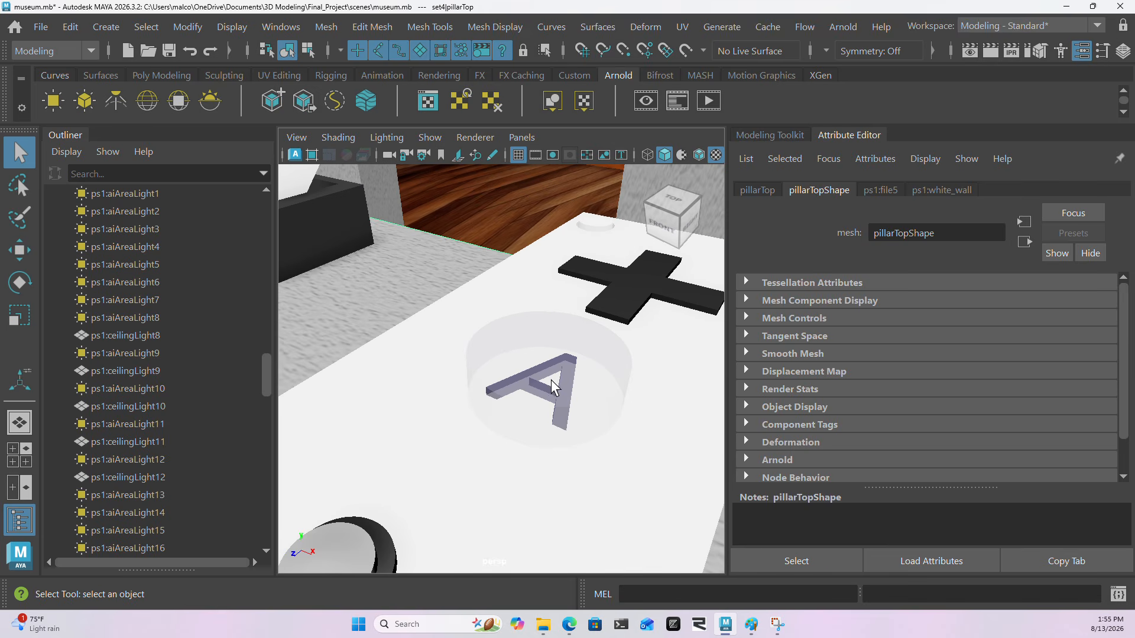
Step: View the Wii Remote's side profile and overall shape on the display stand
alt+drag(594, 424, 513, 380)
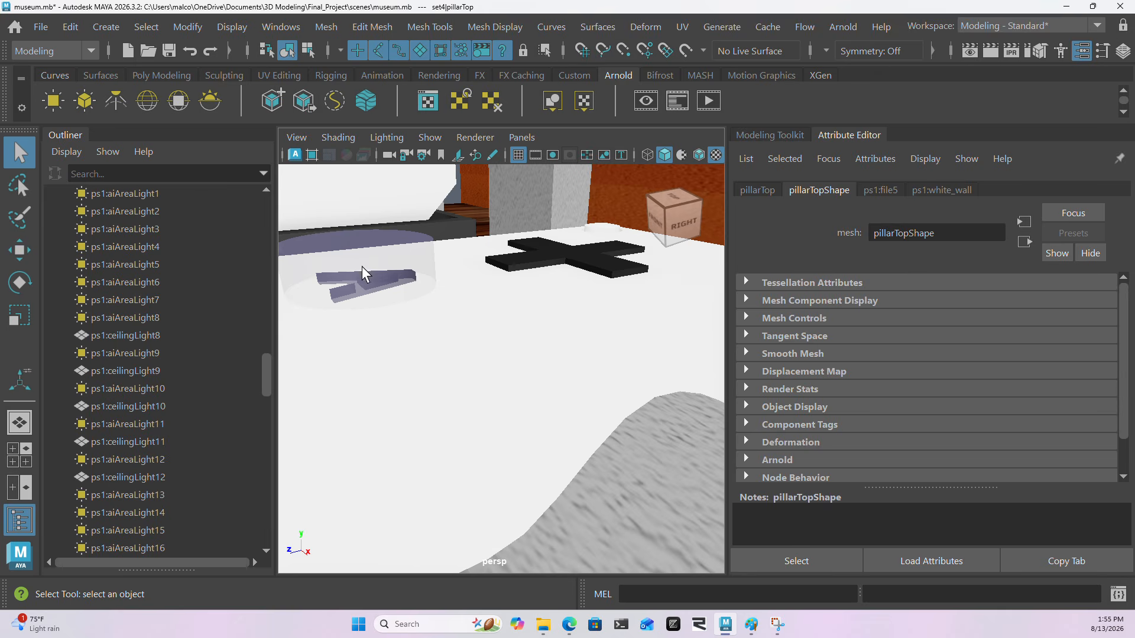
alt+middle_drag(363, 266, 433, 268)
scroll(438, 272, down, 5)
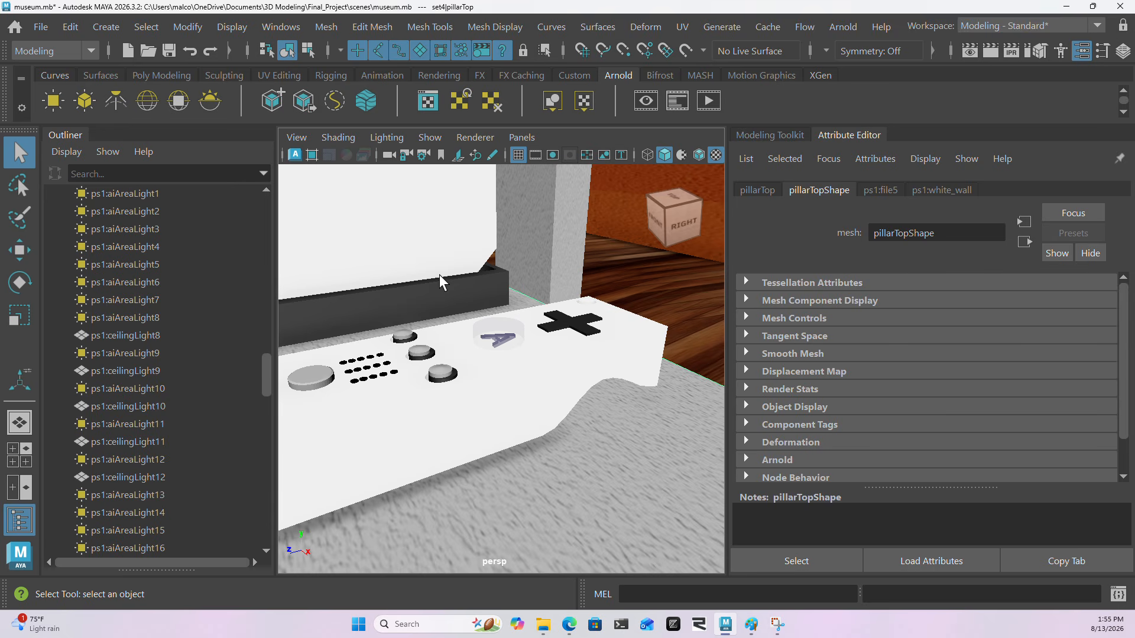
alt+drag(537, 282, 612, 335)
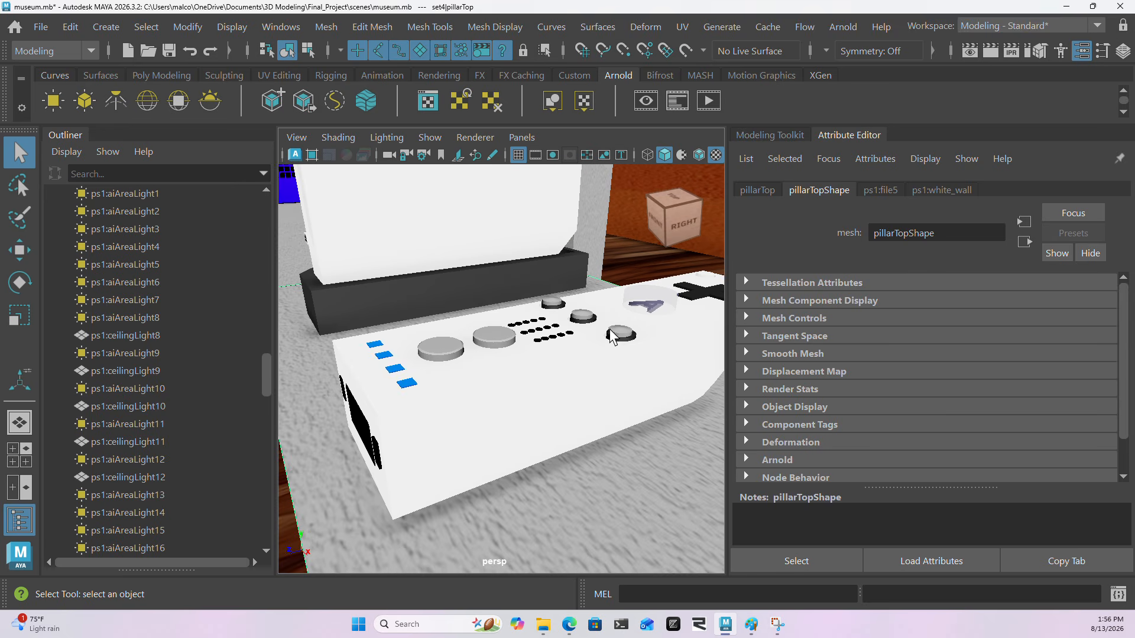
scroll(485, 331, down, 3)
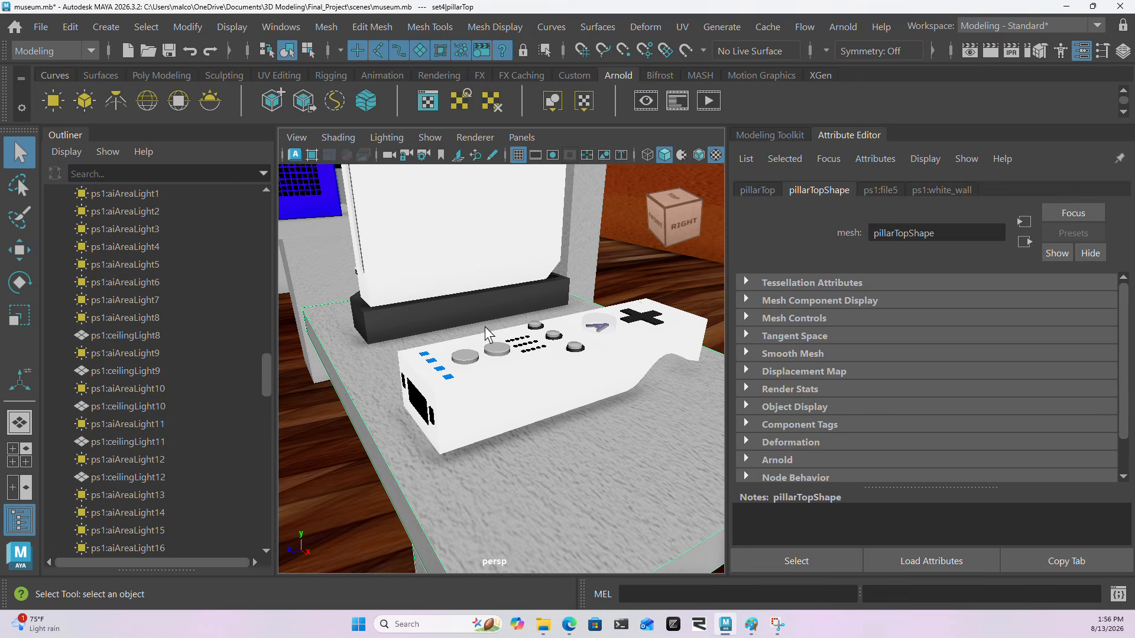
scroll(485, 327, down, 3)
alt+drag(485, 326, 567, 314)
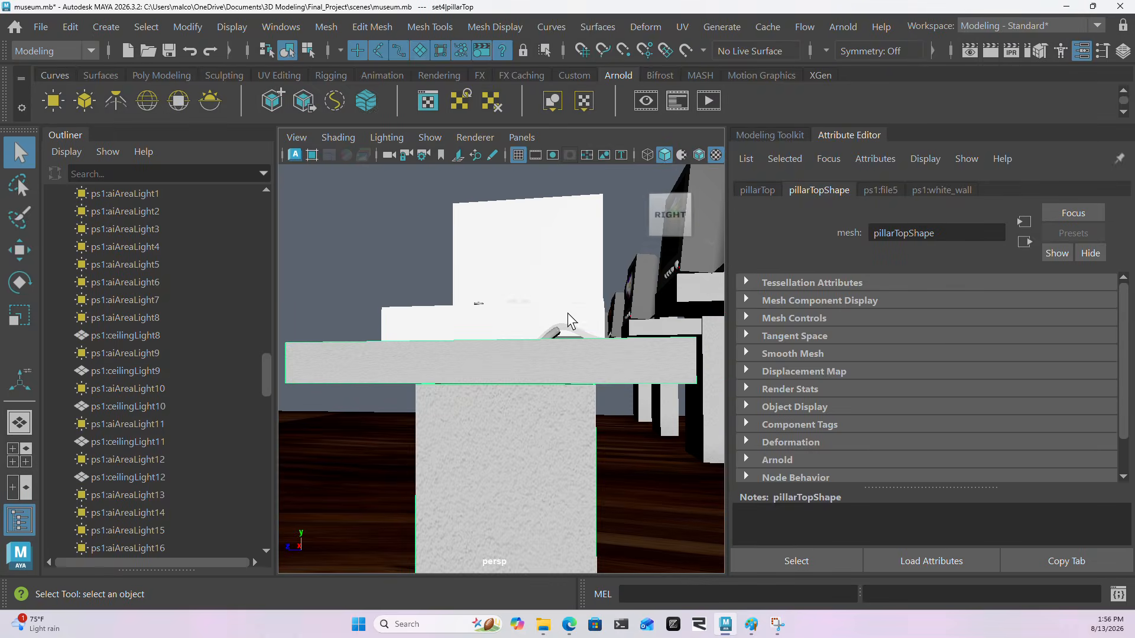
Step: Examine the trigger button in the curved underside of the Wii Remote, selecting the remote to show its wireframe
scroll(598, 319, up, 6)
alt+middle_drag(605, 288, 559, 352)
scroll(559, 352, down, 2)
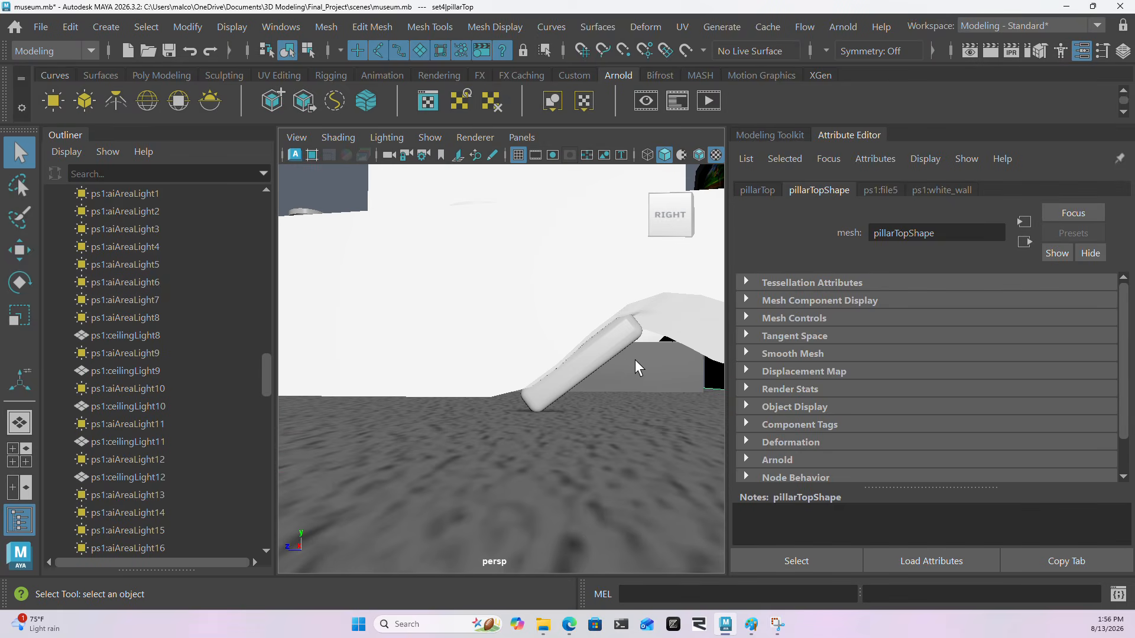
alt+drag(635, 359, 570, 362)
alt+drag(485, 357, 508, 380)
scroll(508, 378, up, 3)
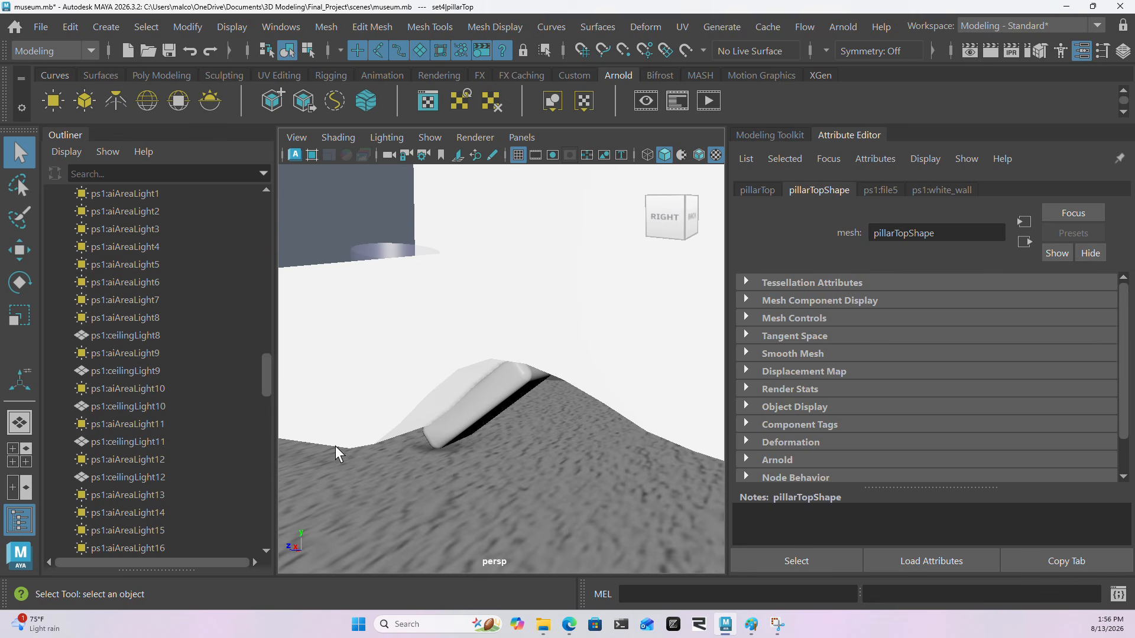
click(485, 329)
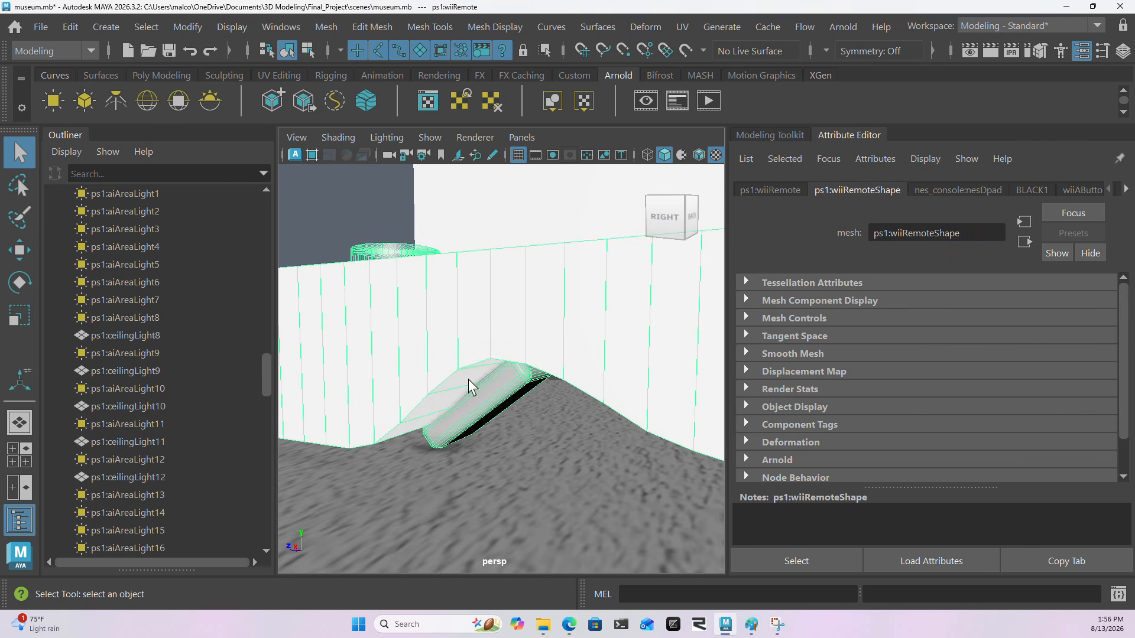
alt+drag(470, 387, 535, 337)
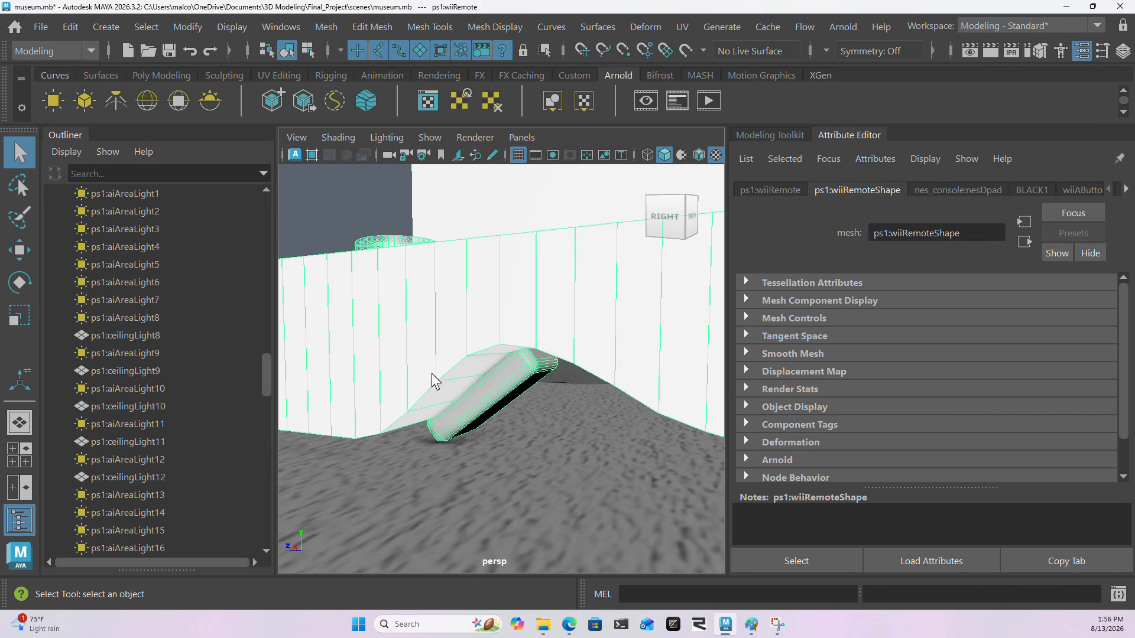
alt+drag(701, 427, 654, 410)
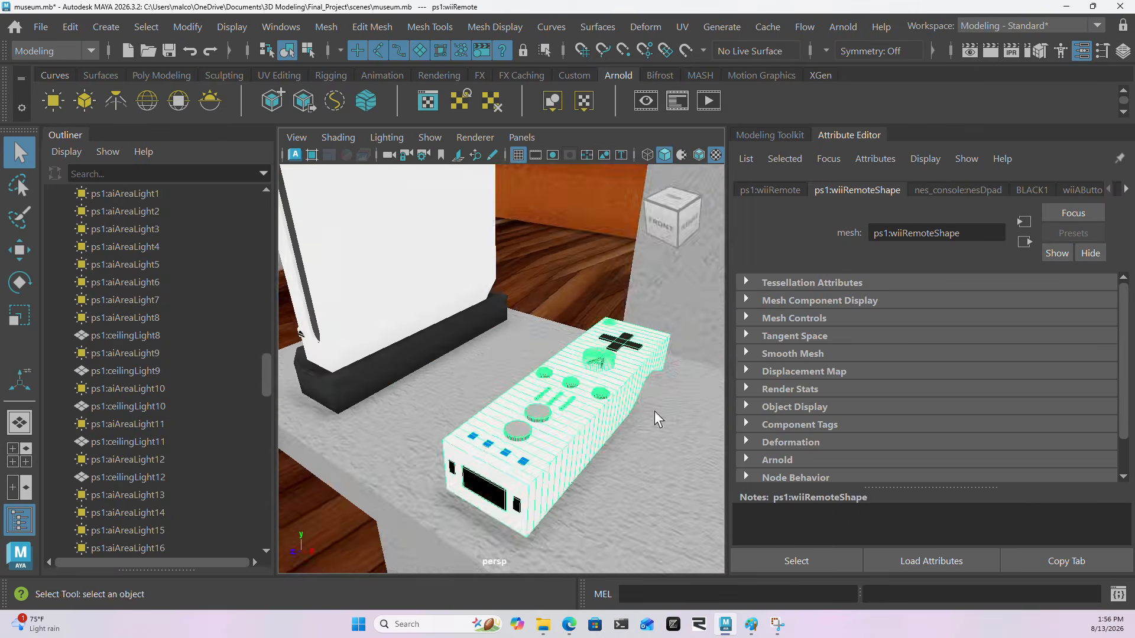
Step: Return to the tall bevelled block beside the Wii stand and view it from its bevelled side
scroll(501, 377, down, 10)
scroll(501, 377, down, 4)
alt+drag(480, 381, 577, 391)
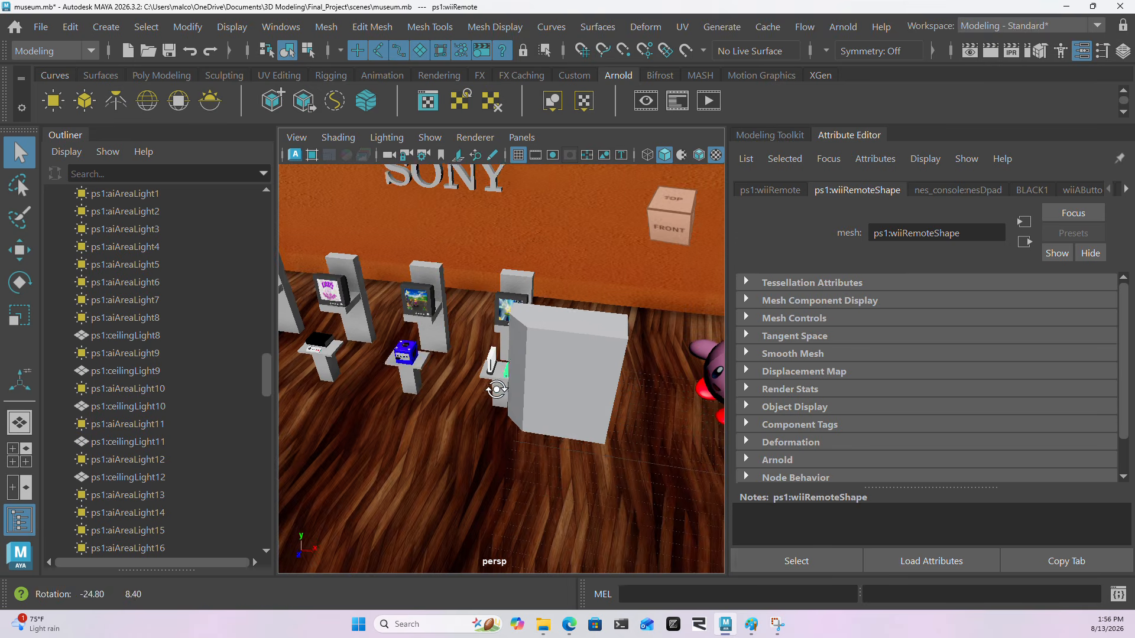
alt+middle_drag(577, 391, 437, 353)
alt+drag(437, 354, 589, 355)
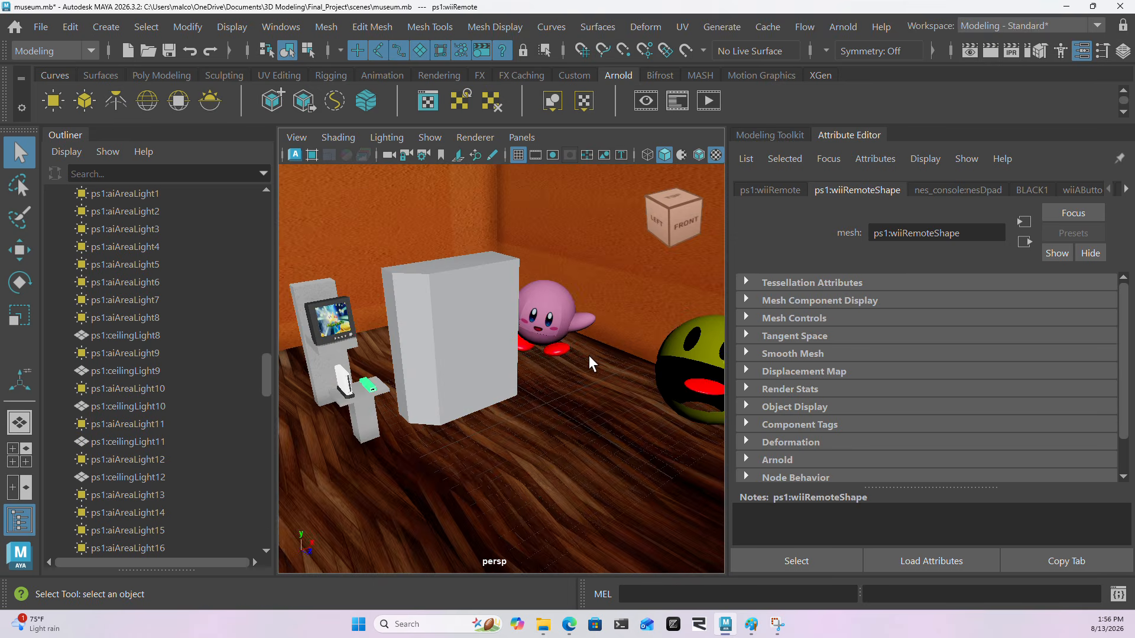
Step: Raise the Pac-Man model beside Kirby slightly so the wooden floor does not cut through its open mouth
alt+middle_drag(589, 356, 405, 318)
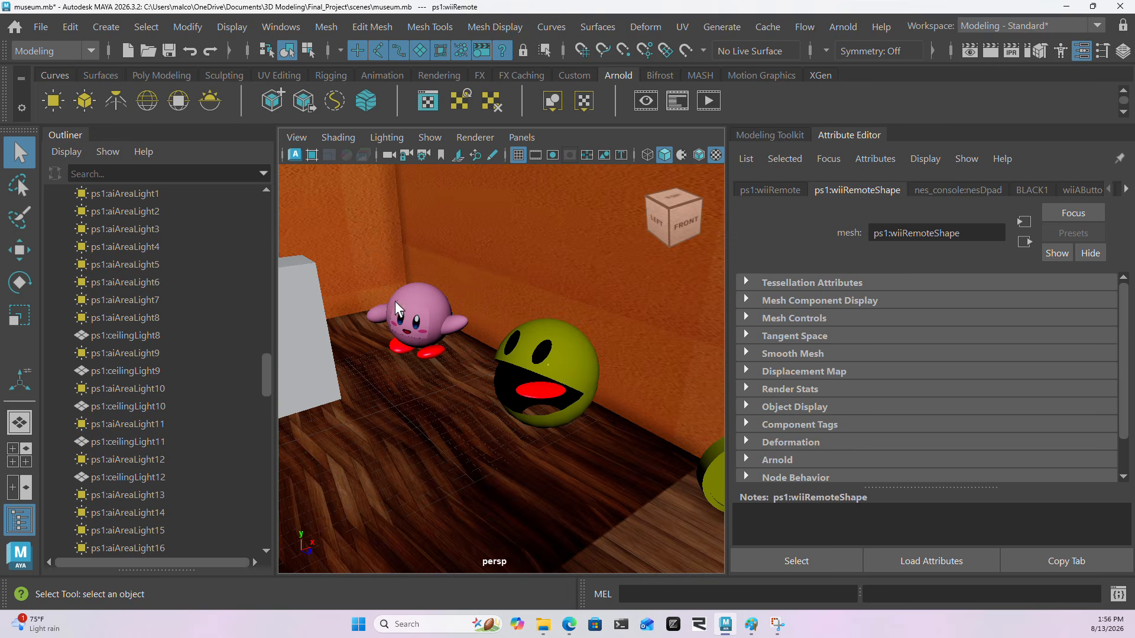
click(394, 300)
scroll(542, 357, up, 3)
click(618, 431)
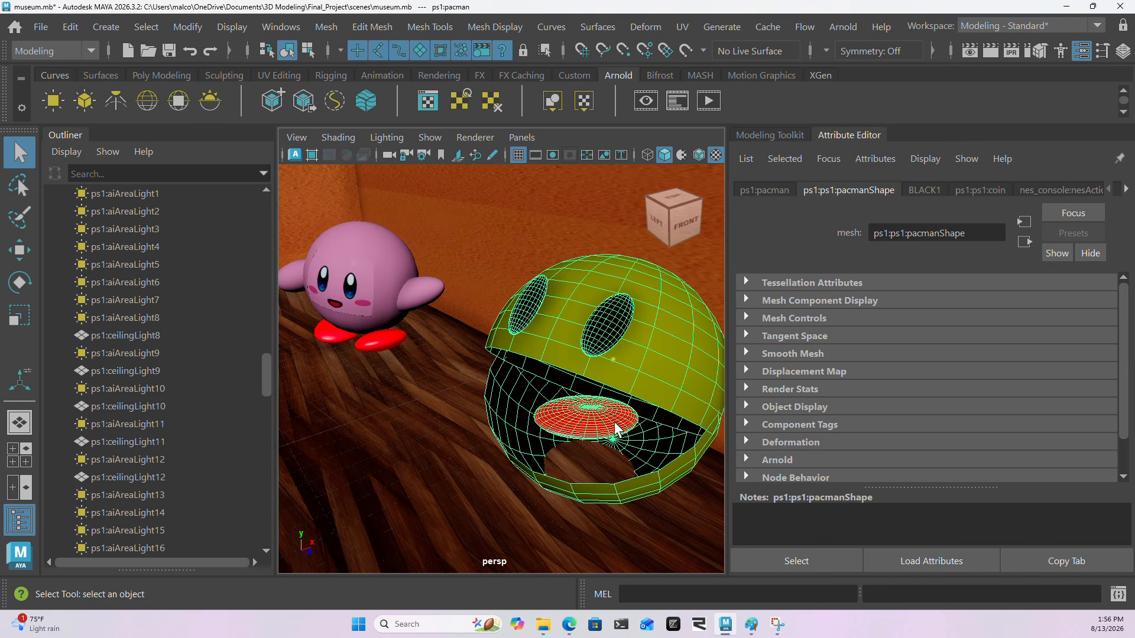
mouse_move(608, 448)
alt+mouse_down()
mouse_move(623, 443)
mouse_move(601, 446)
alt+mouse_up()
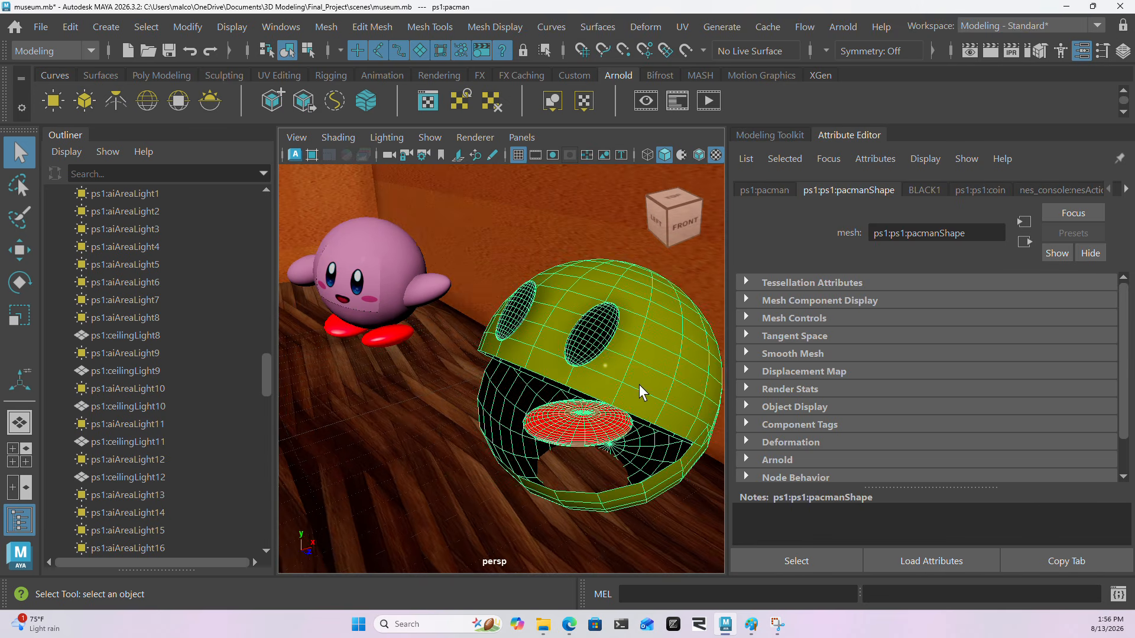
key(w)
drag(608, 338, 606, 322)
alt+drag(615, 414, 588, 395)
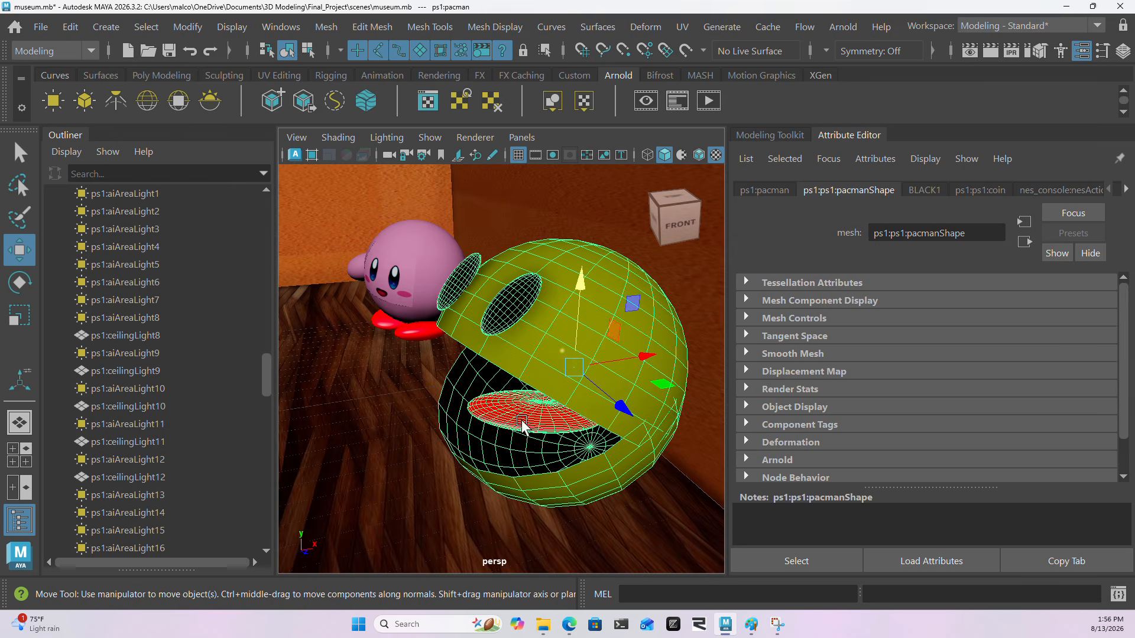
alt+drag(523, 424, 583, 321)
Step: Select the Kirby model to examine its wireframe and view the whole museum from above and along its central aisle
click(389, 339)
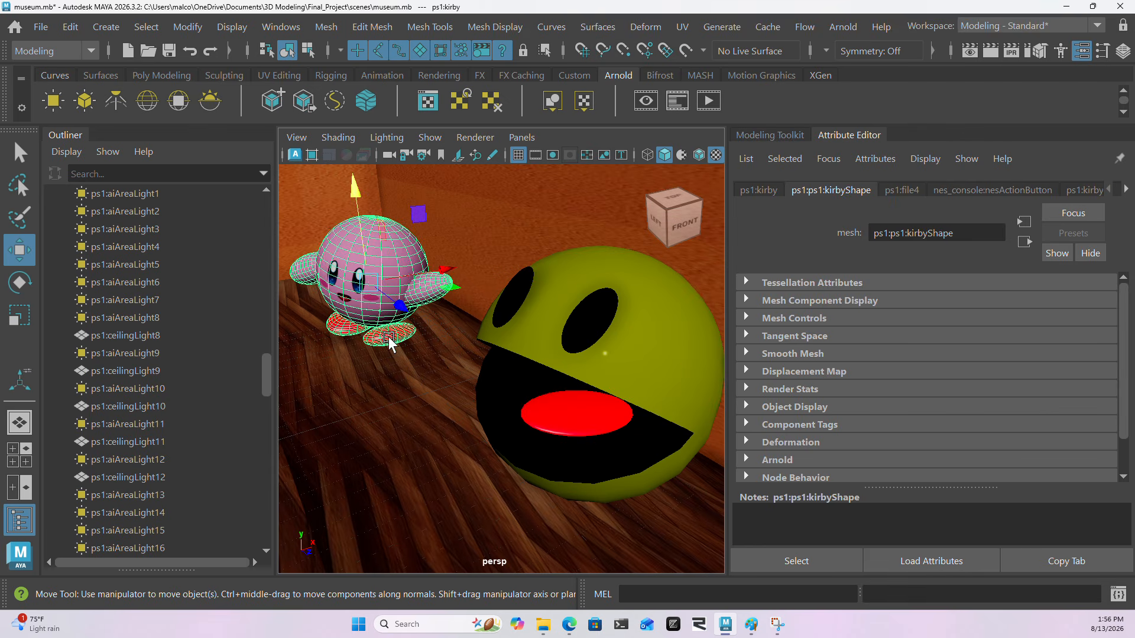
scroll(402, 324, down, 3)
scroll(402, 324, up, 3)
scroll(462, 361, down, 6)
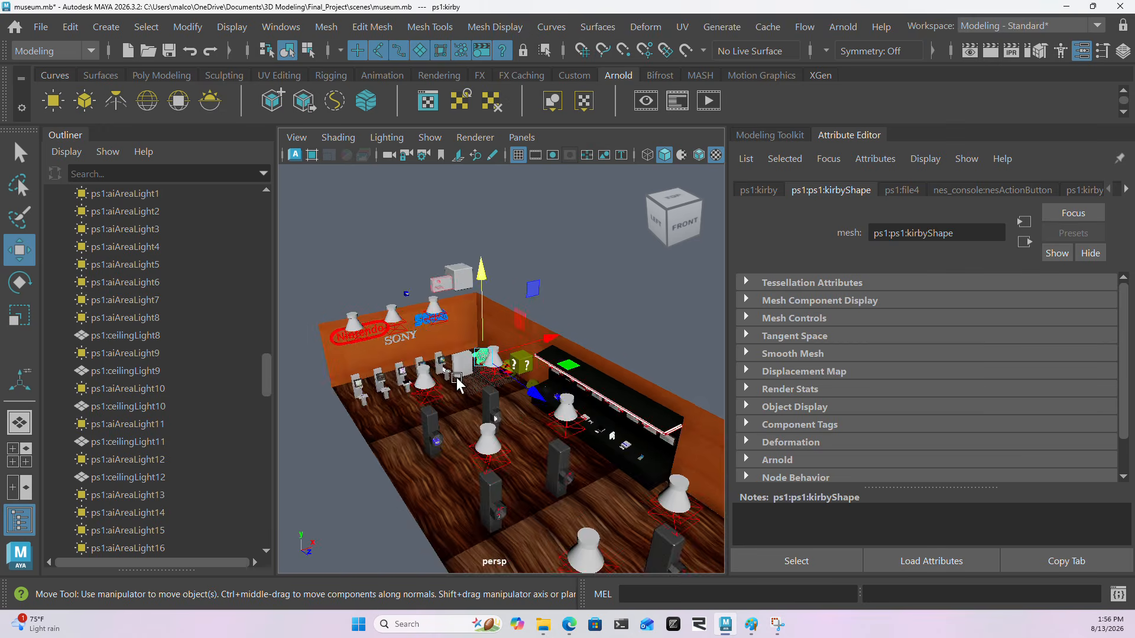
alt+drag(457, 383, 535, 351)
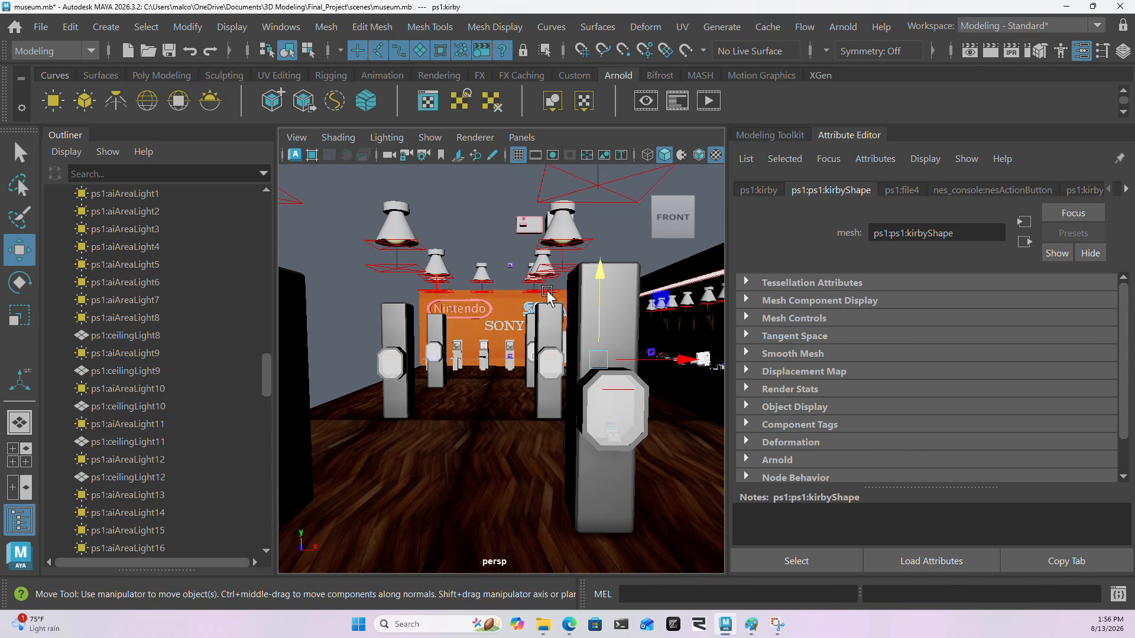